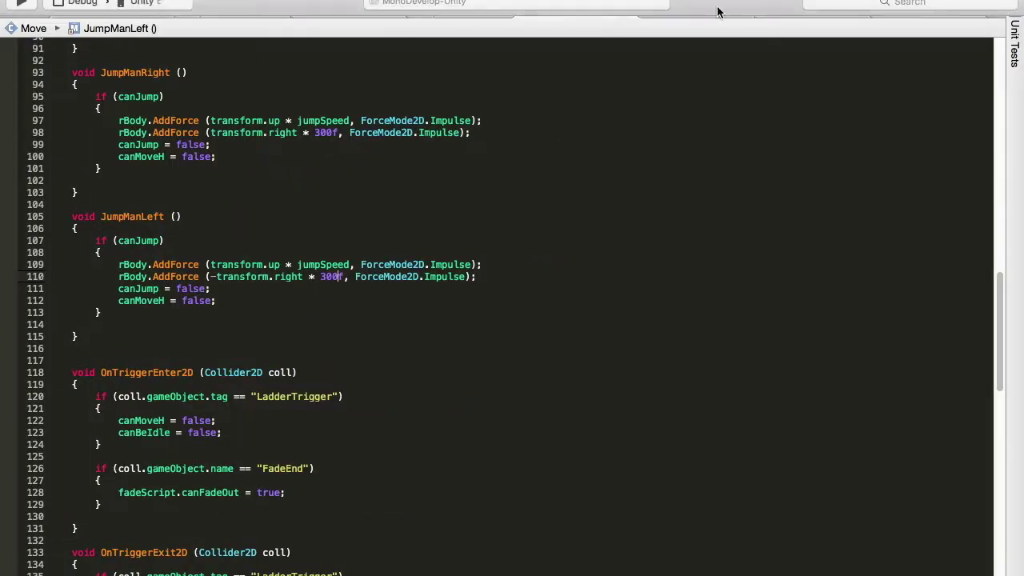
Step: Switch to Unity and open the UseInventory script from the Scripts/General folder in the code editor
click(344, 27)
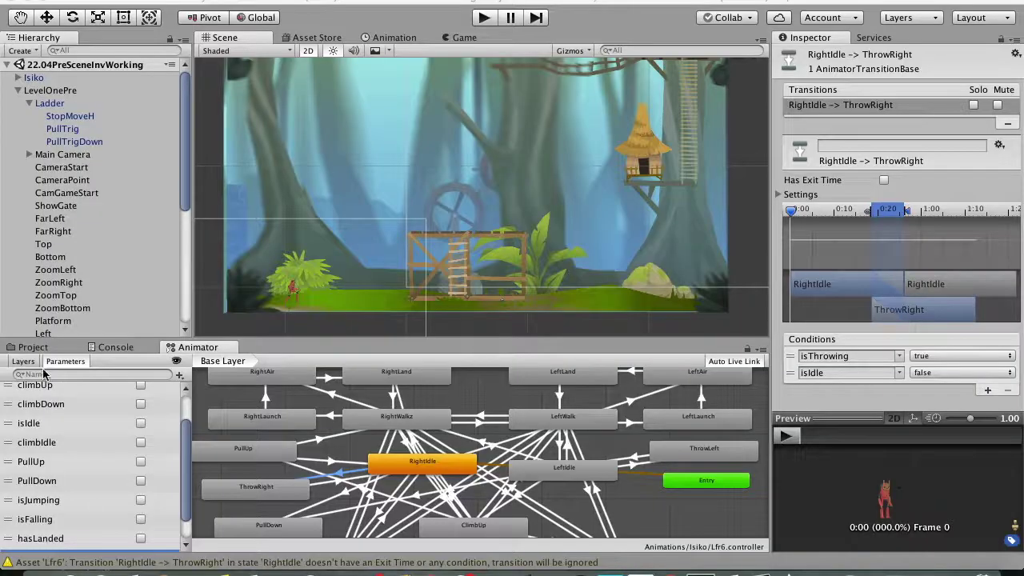
click(30, 347)
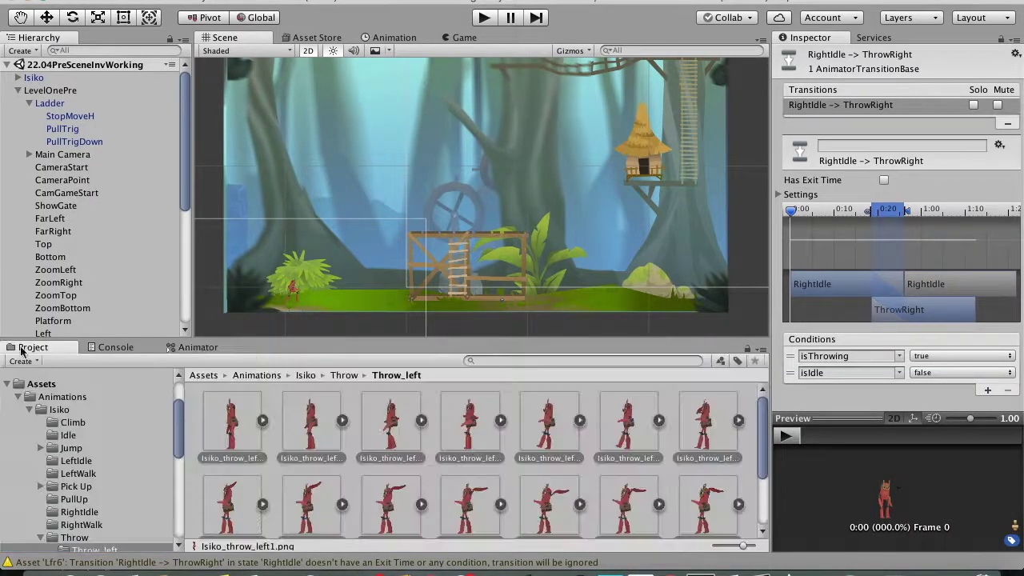
click(78, 462)
scroll(177, 462, up, 2)
scroll(133, 499, down, 10)
click(296, 480)
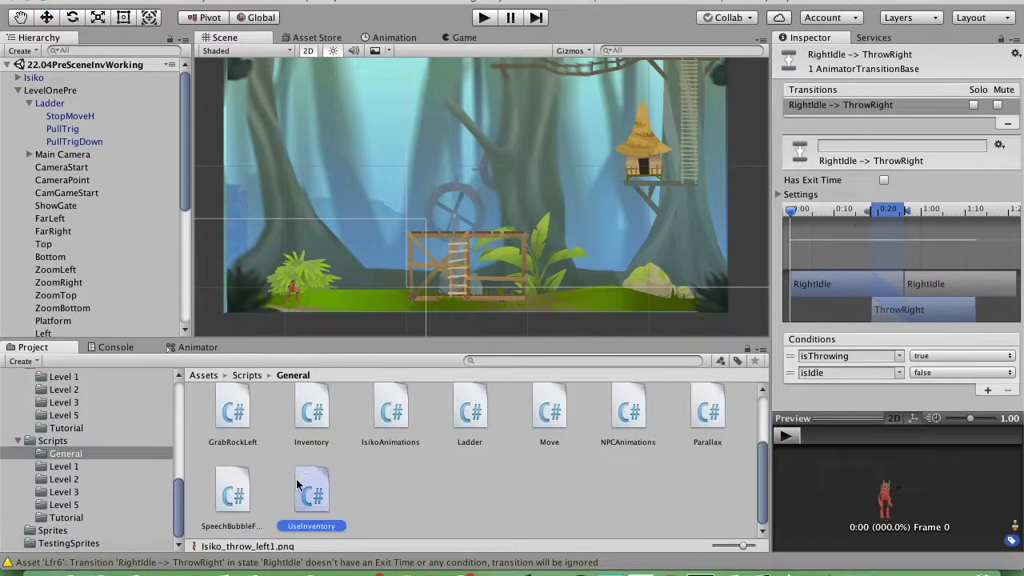
double_click(287, 480)
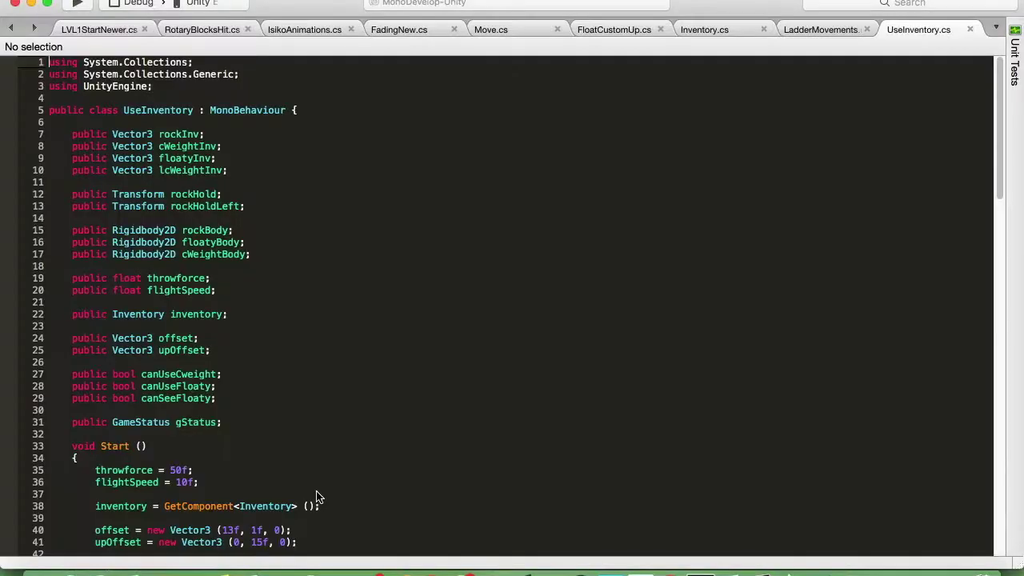
Step: Review the UseInventory, Inventory and Move scripts to see how rock throwing, item selection and movement are handled
scroll(184, 144, down, 15)
scroll(232, 270, down, 5)
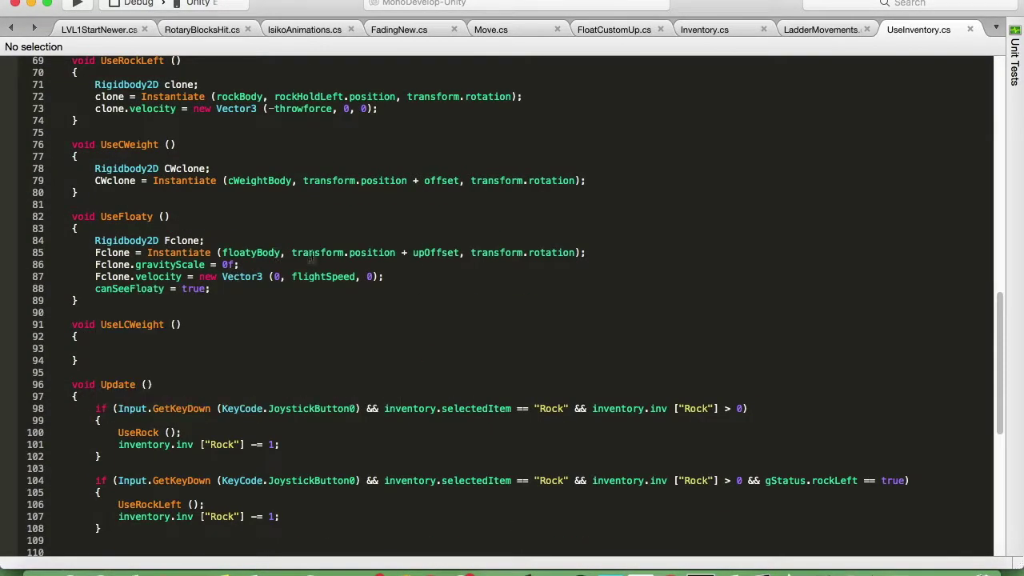
scroll(313, 258, down, 7)
scroll(316, 312, up, 15)
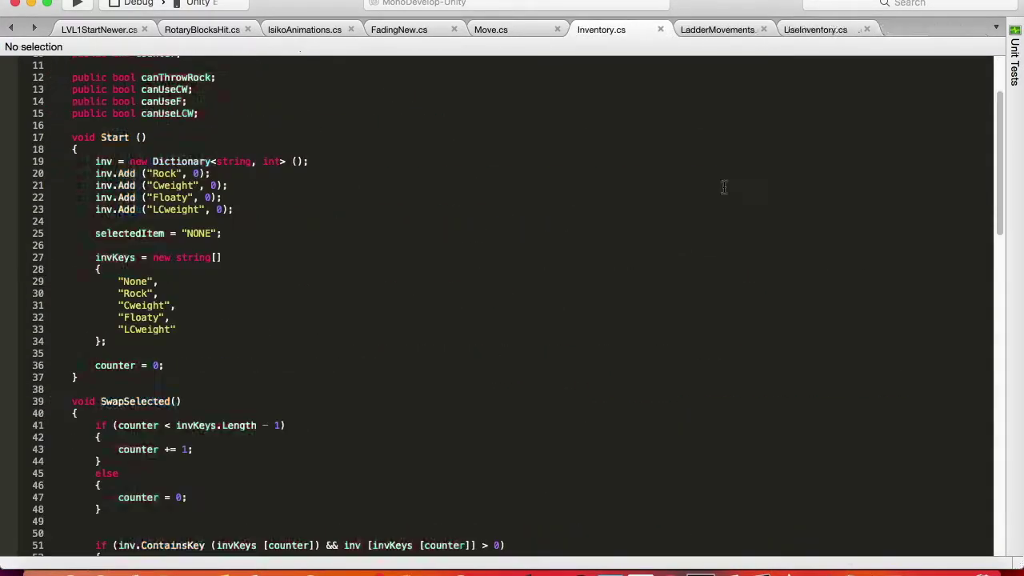
click(736, 411)
scroll(308, 280, down, 13)
scroll(339, 229, up, 16)
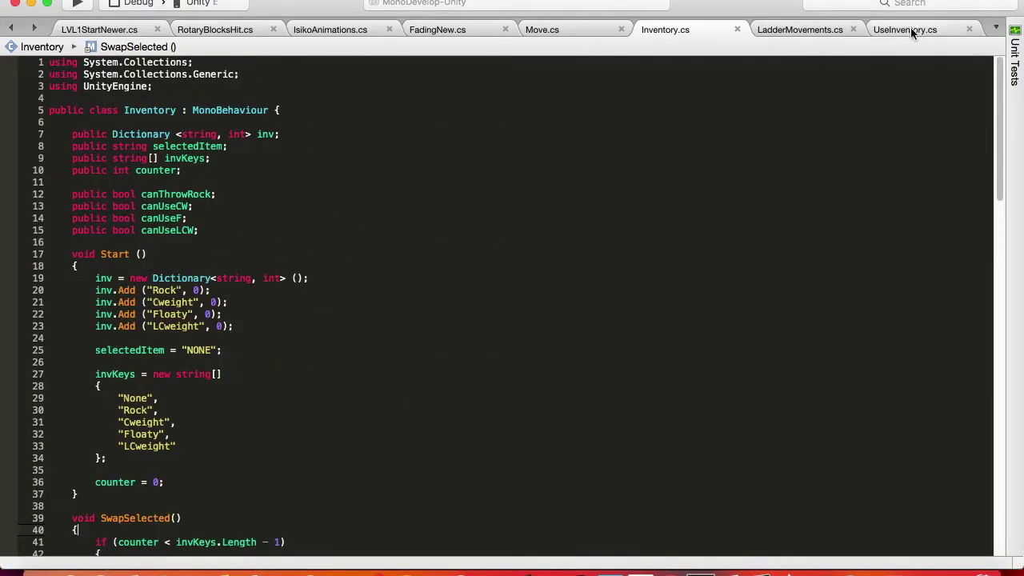
key(ctrl+Tab)
scroll(256, 266, down, 20)
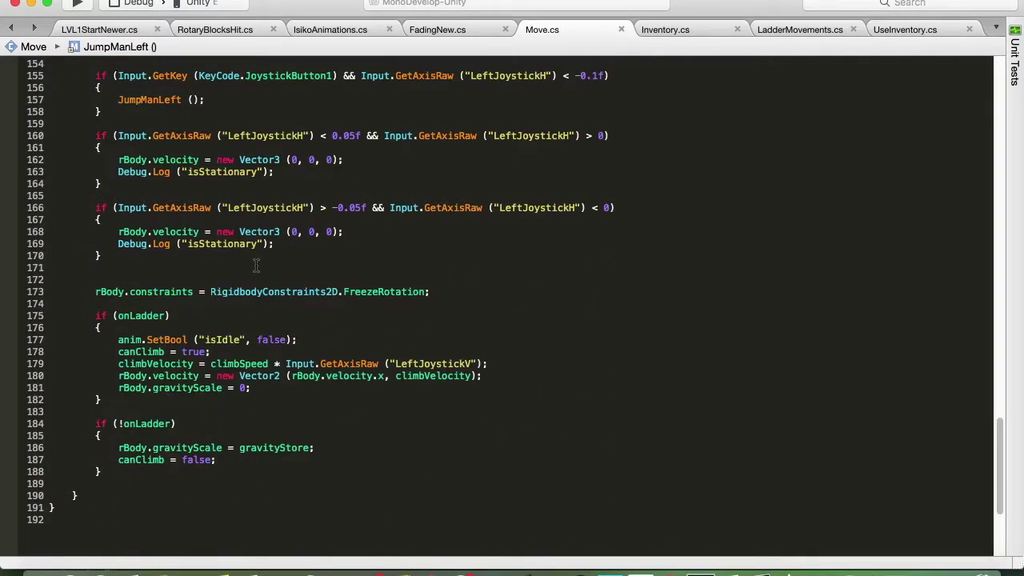
key(ctrl+Tab)
scroll(416, 328, down, 10)
Step: In IsikoAnimations, declare `public bool isLeft;` below the `left` Quaternion field and save the script
key(ctrl+Tab)
scroll(324, 222, up, 5)
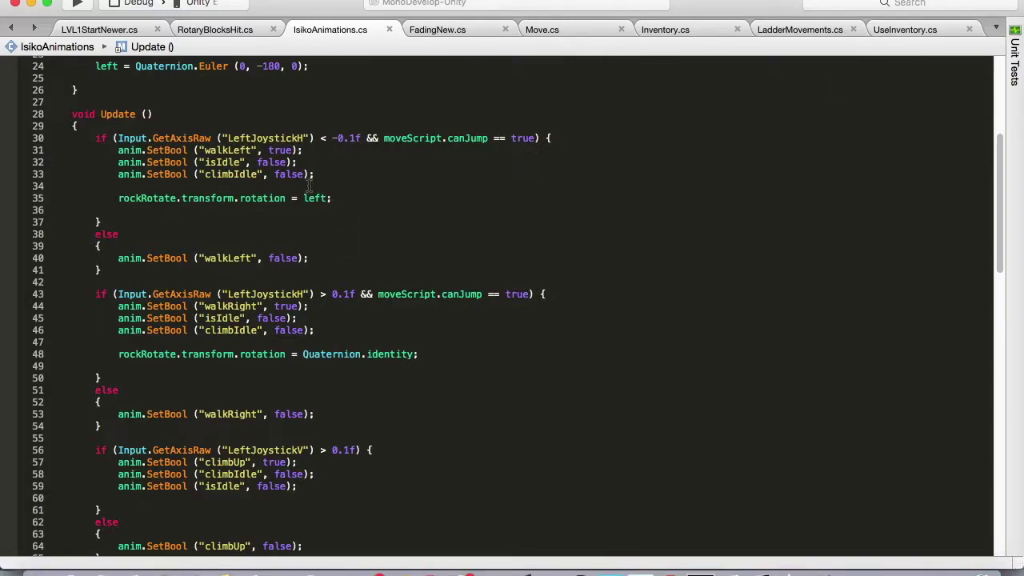
scroll(348, 265, up, 7)
click(259, 206)
key(Return)
key(Return)
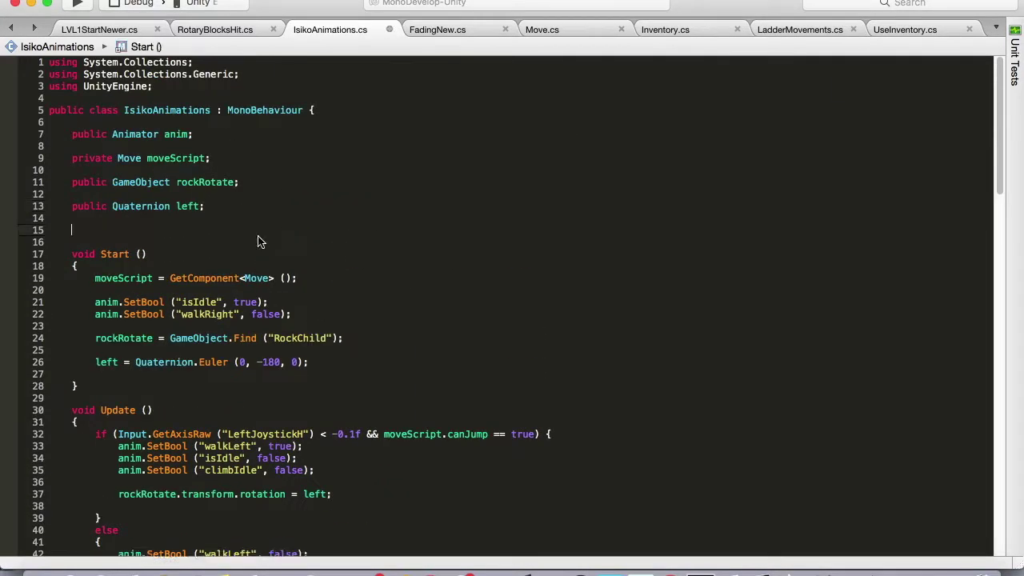
text(public bool isLeft;)
key(super+s)
Step: Below the left rotation line in Update, add `if (rockRotate.transform.rotation = left)` containing `isLeft = true;` and save
scroll(258, 242, down, 8)
scroll(241, 303, up, 3)
click(355, 208)
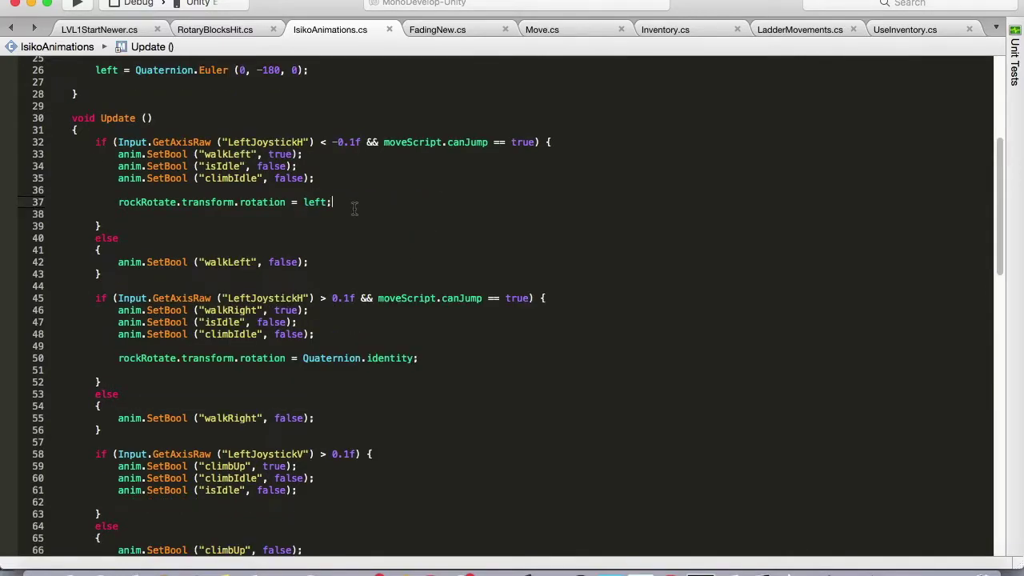
key(Return)
key(Return)
text(float inputMove = Input.GetAxisRaw ("LeftJoystickH");)
key(super+shift+Left)
text(if (rockRotate.transform.ro)
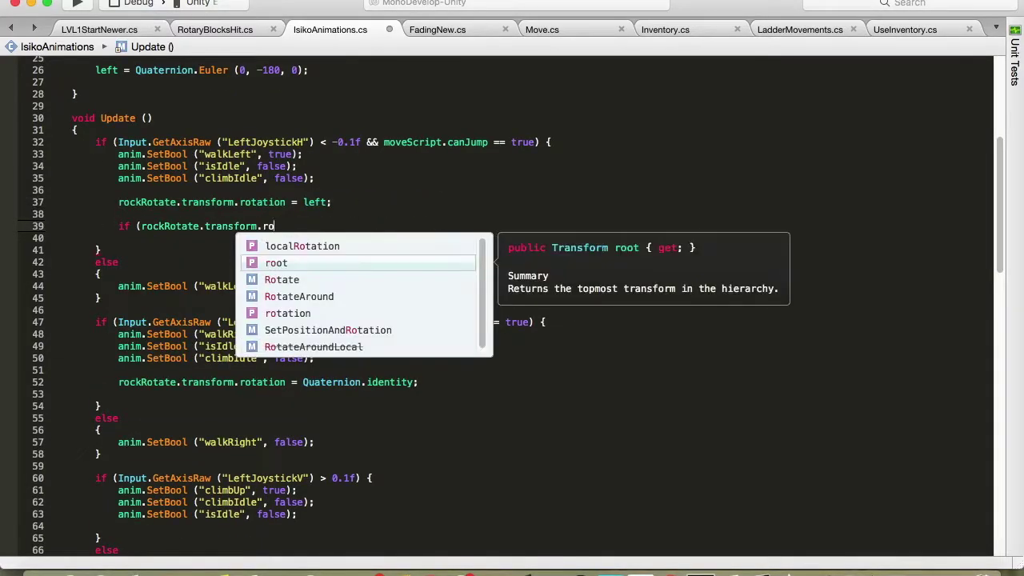
text(tation = left) {)
key(Return)
text(isLeft = true;)
key(super+s)
Step: In UseInventory, declare `public IsikoAnimations Ianims;` and assign it in Start with `GetComponent<IsikoAnimations> ()`
click(890, 33)
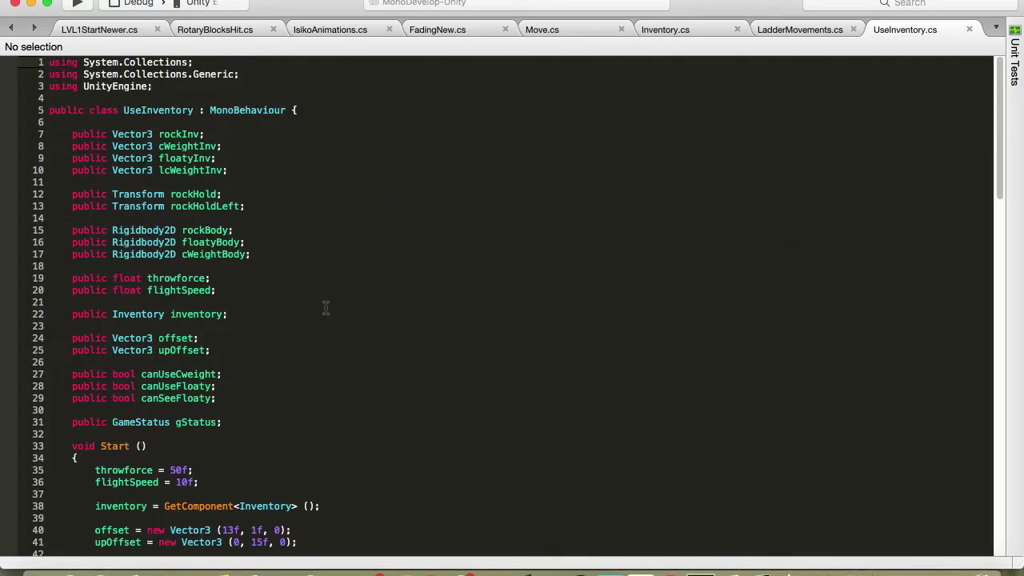
click(244, 423)
key(Return)
text(public IsikoAnimations Ianims;)
scroll(245, 425, down, 6)
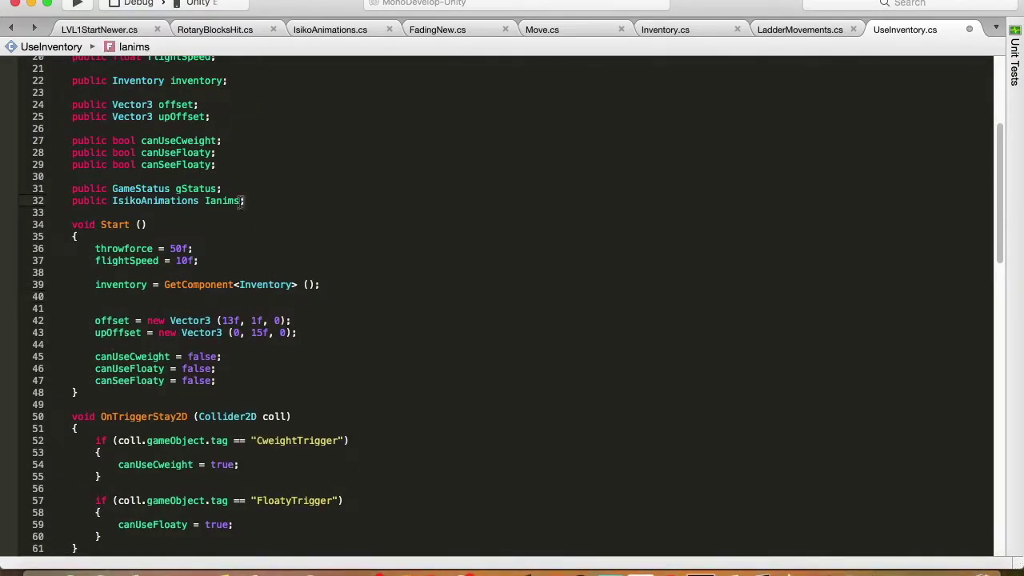
click(299, 296)
text(Ianims = GetComponent<IsikoAnimations> ();)
Step: Require `Ianims.isLeft == true` in the UseRockLeft condition and `Ianims.isLeft == false` in the UseRock condition
scroll(300, 296, down, 10)
scroll(299, 297, up, 2)
scroll(441, 385, down, 4)
drag(766, 342, 907, 341)
text(Ianims.)
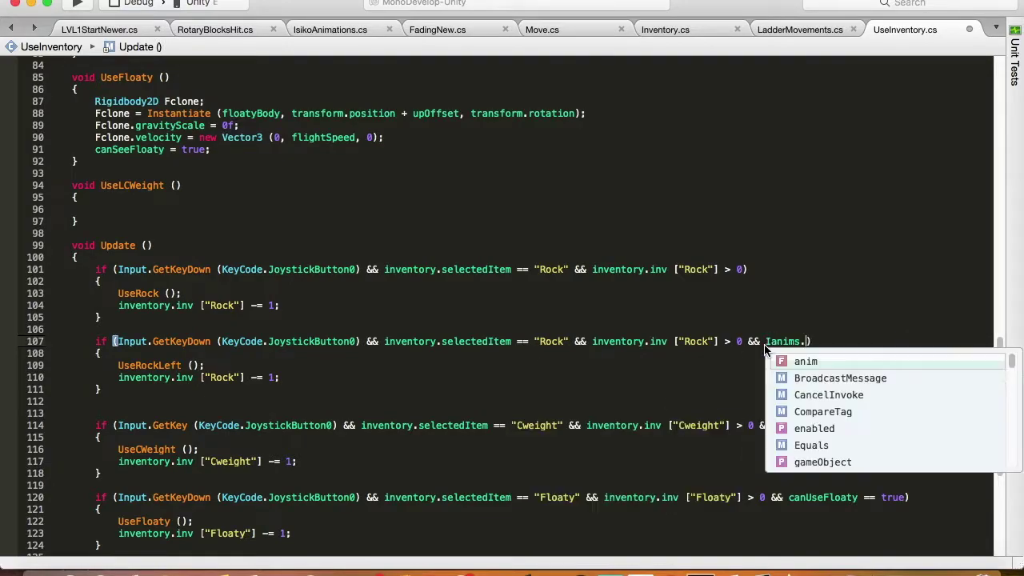
text(isLeft == true)
click(743, 272)
text(&& Ianims.isLeft == f)
key(super+Tab)
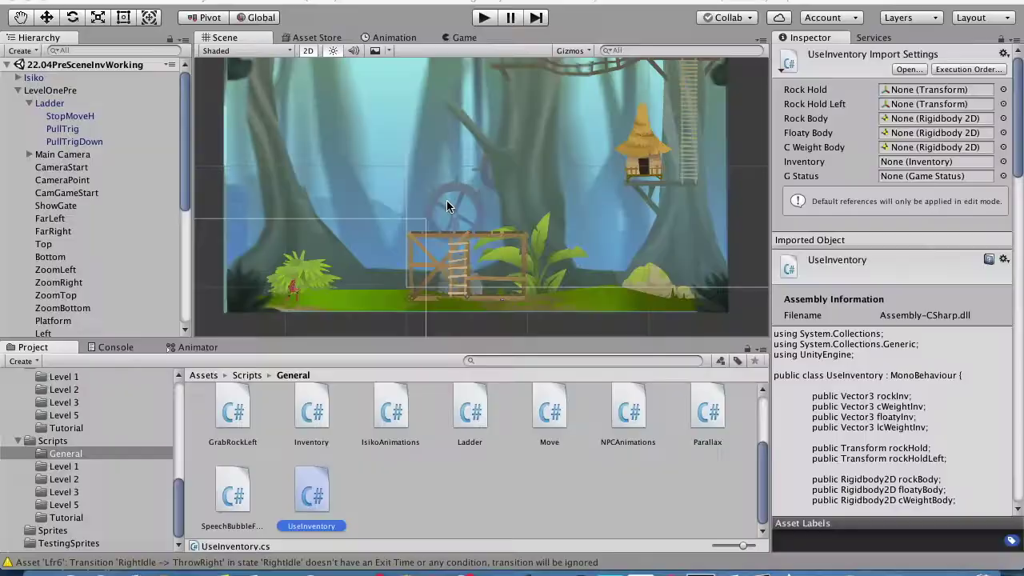
Step: In IsikoAnimations, replace the rotation if check in the left-walking block with a plain `isLeft = true;` statement
key(super+Tab)
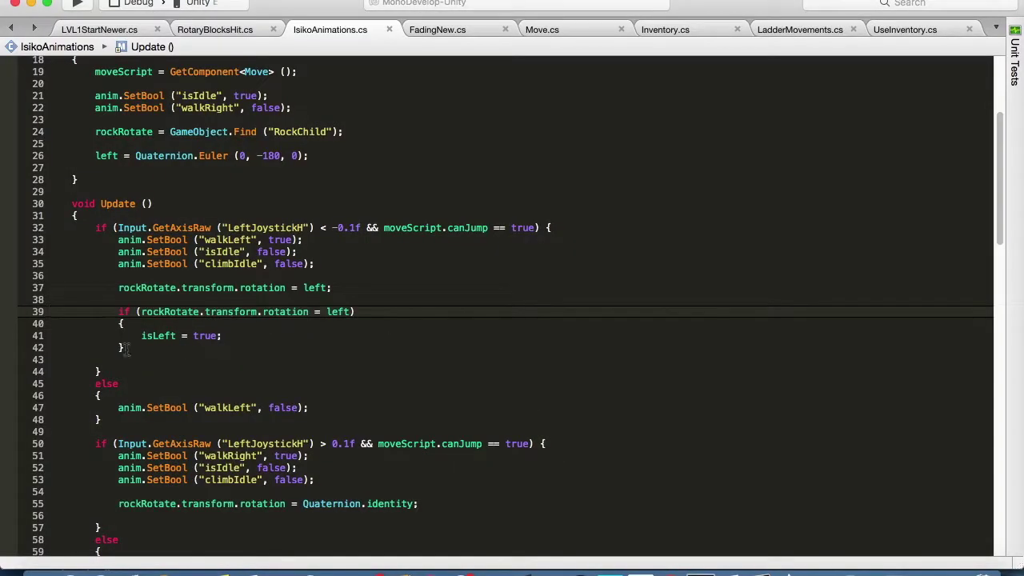
drag(221, 335, 141, 336)
key(super+x)
drag(127, 359, 119, 311)
key(super+v)
Step: Add `isLeft = false;` after the `Quaternion.identity` rotation line in the right-walking block
click(432, 459)
key(Return)
key(Return)
text(isLeft = false;)
Step: Switch to Unity and play-test the level by walking the character around, ending with play mode stopped
key(super+Tab)
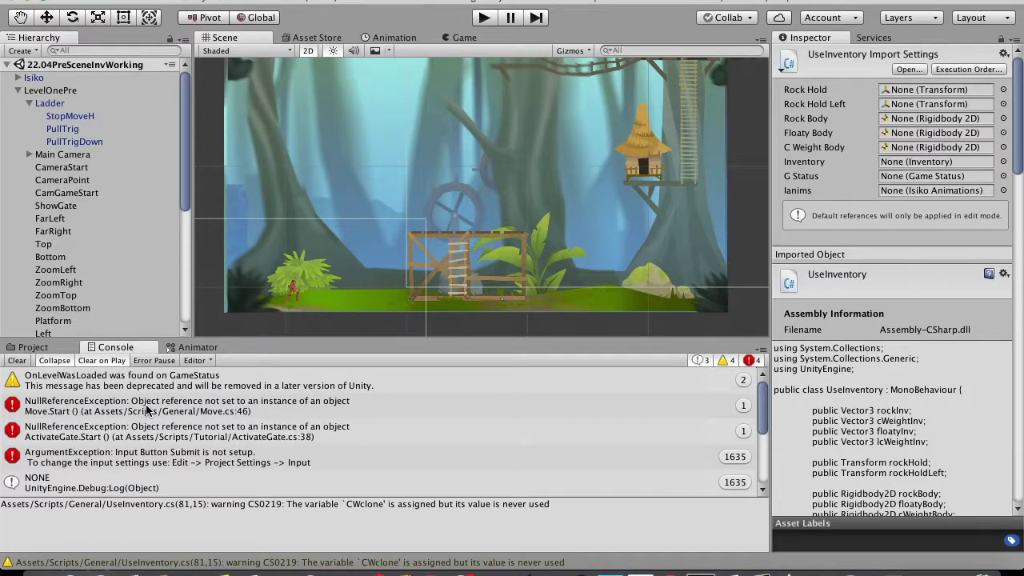
click(33, 347)
click(484, 17)
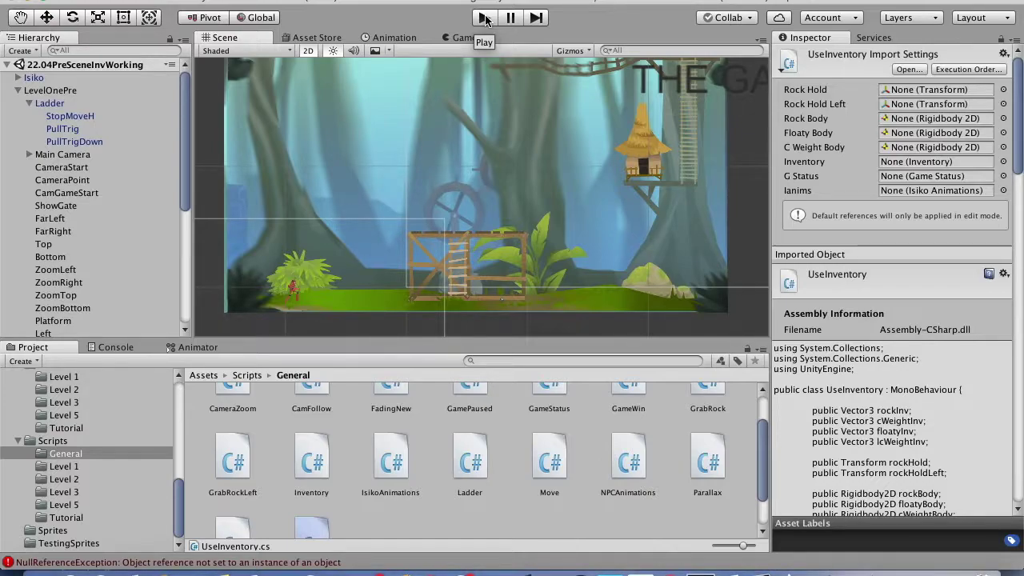
click(484, 18)
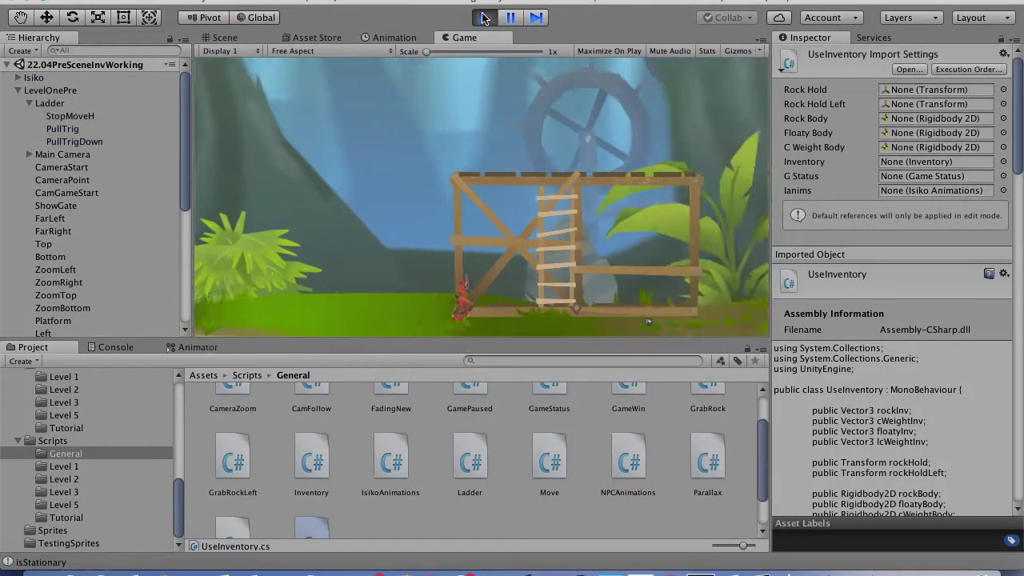
click(484, 17)
click(480, 19)
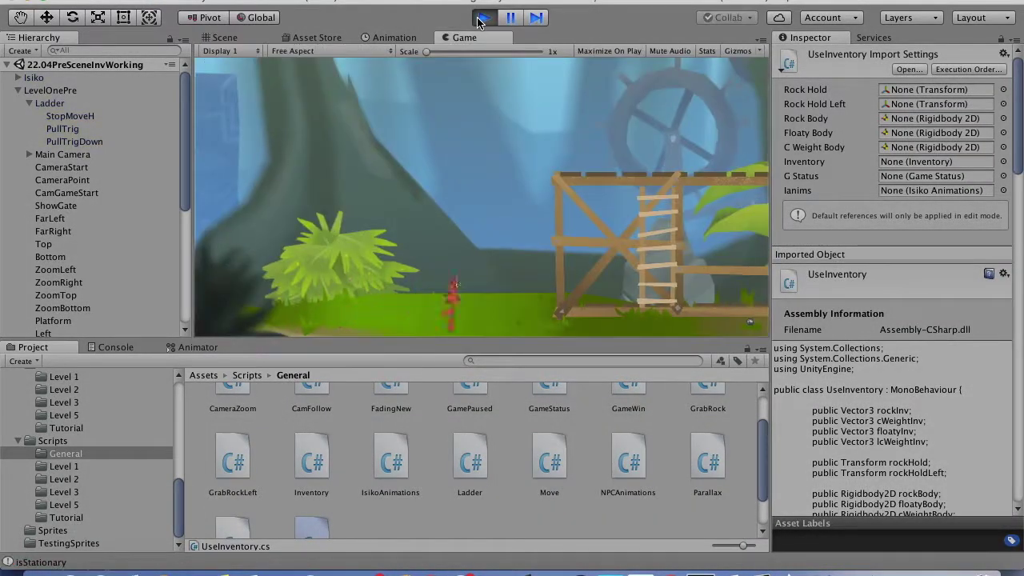
key(Right)
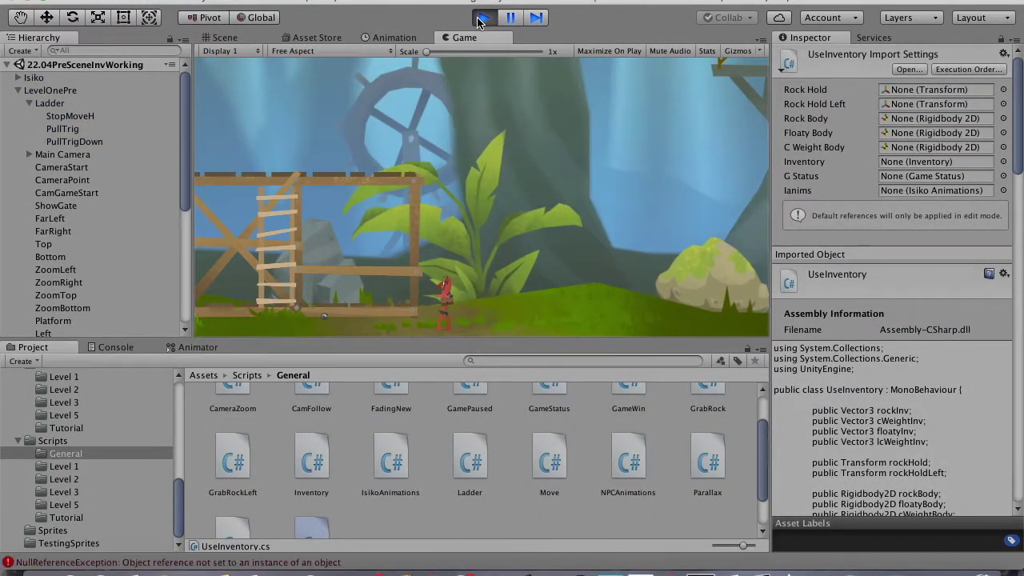
click(479, 18)
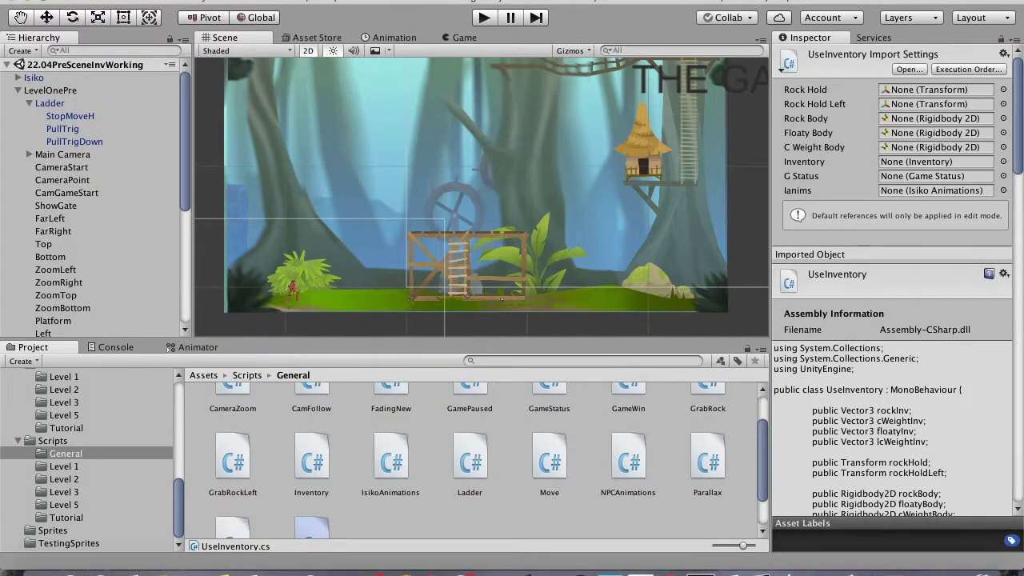
Step: Return to UseInventory in MonoDevelop and insert an empty line after the rock decrement in the UseRock condition block
click(820, 572)
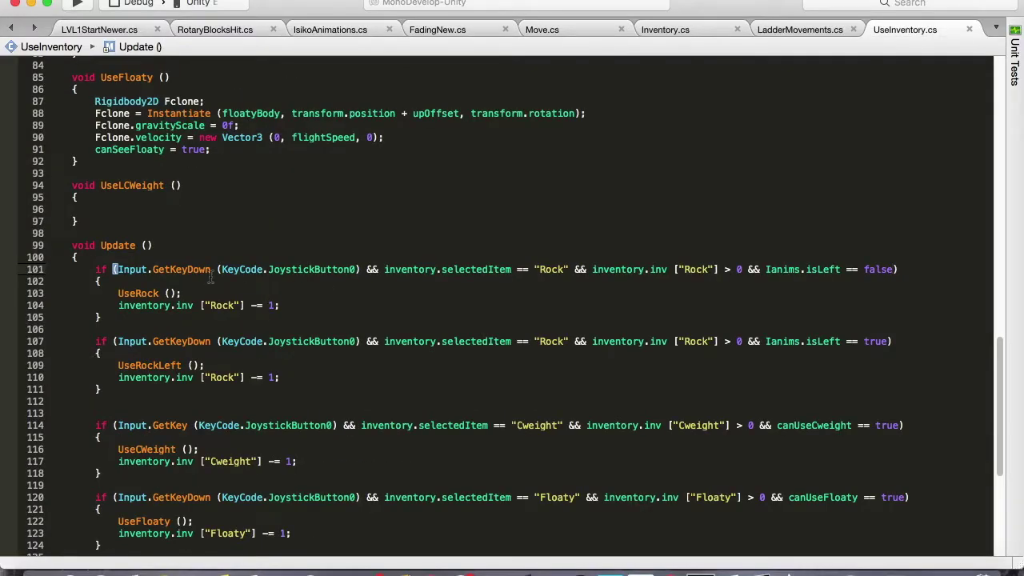
click(210, 277)
scroll(290, 313, up, 9)
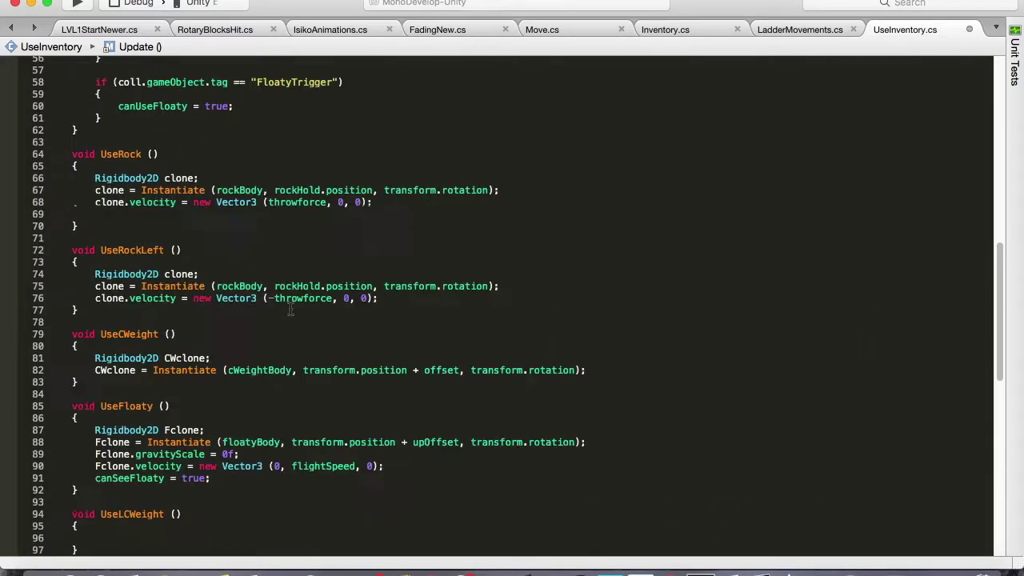
scroll(290, 313, down, 9)
click(291, 308)
key(Return)
Step: Declare `public Animator anim;` below the `canSeeFloaty` field in UseInventory and save the script
scroll(291, 308, up, 15)
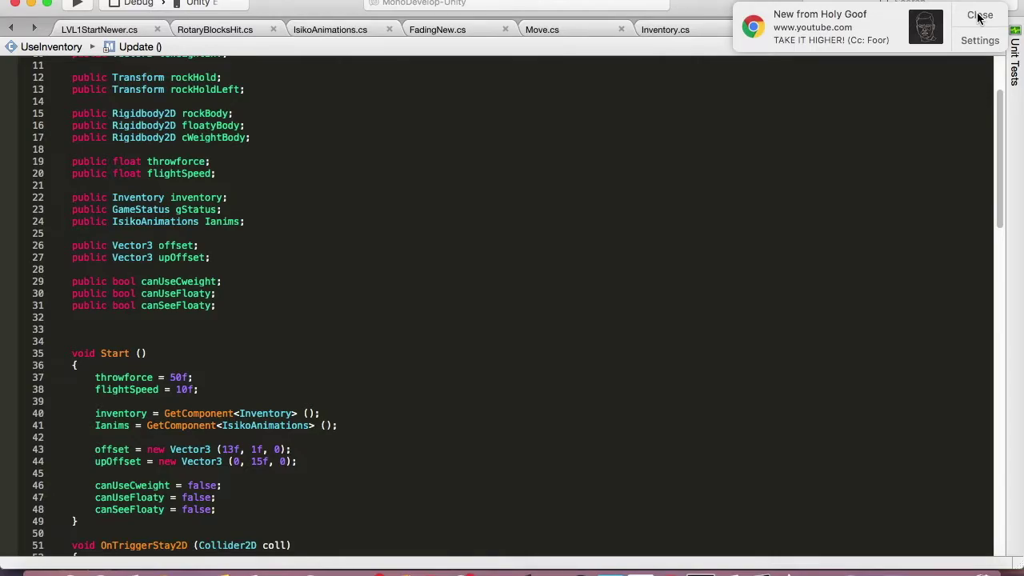
click(978, 17)
click(216, 292)
key(Return)
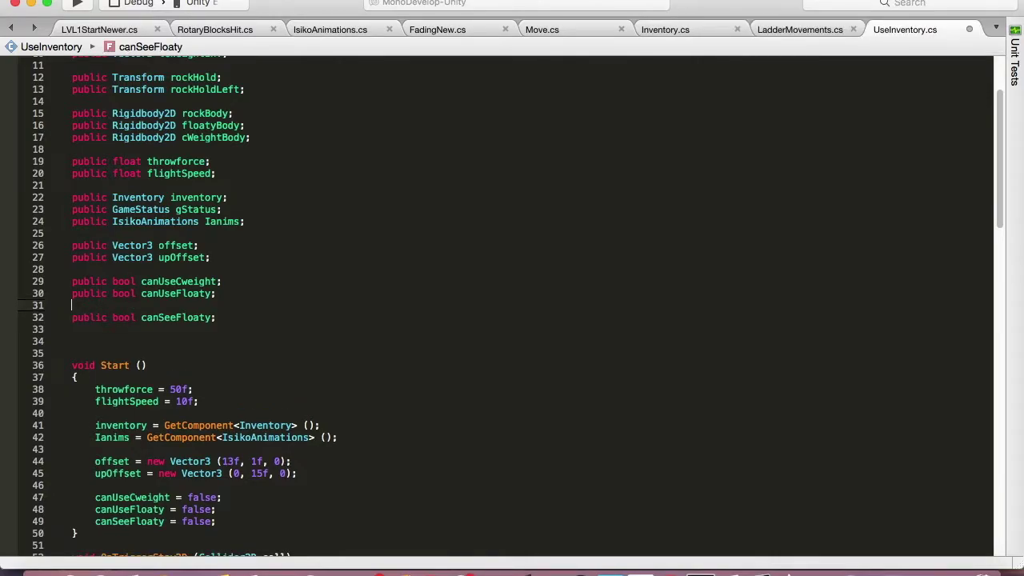
key(BackSpace)
key(Down)
key(Return)
key(Return)
text(public Animator anim;)
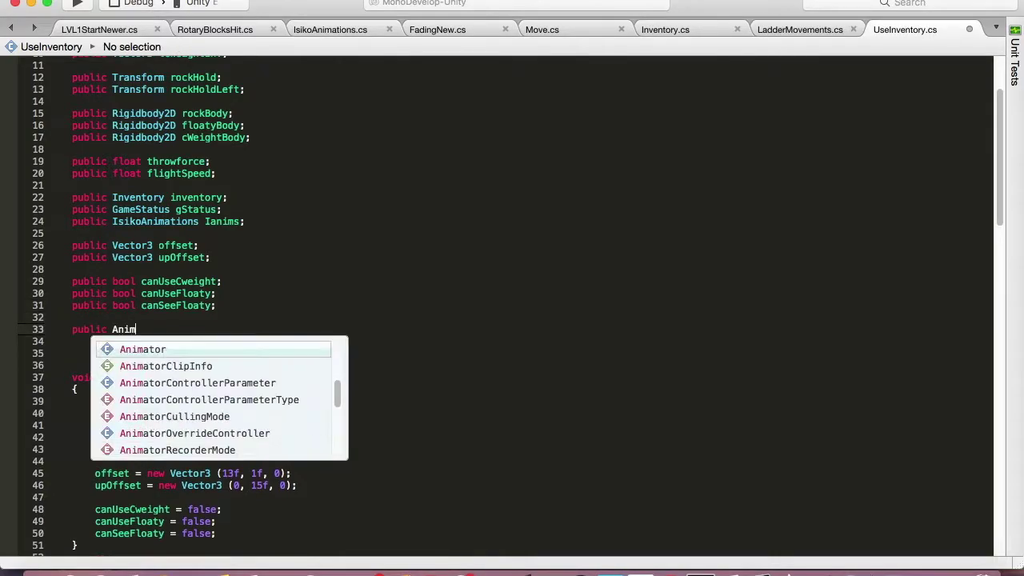
key(super+s)
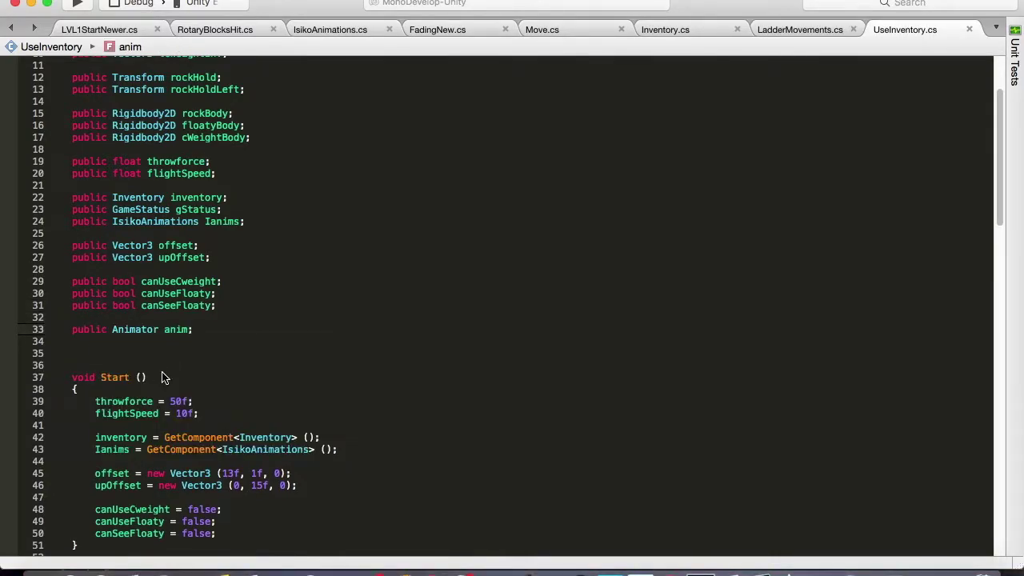
Step: Add `anim.SetBool ("isThrowing");` after the rock decrement in the UseRock condition block of Update
scroll(162, 377, down, 20)
click(297, 329)
key(Return)
text(anim.SetBool ("isThrowing");)
Step: Copy the `isThrowing` call into the UseRockLeft block and give both calls the value `true`
drag(281, 341, 119, 343)
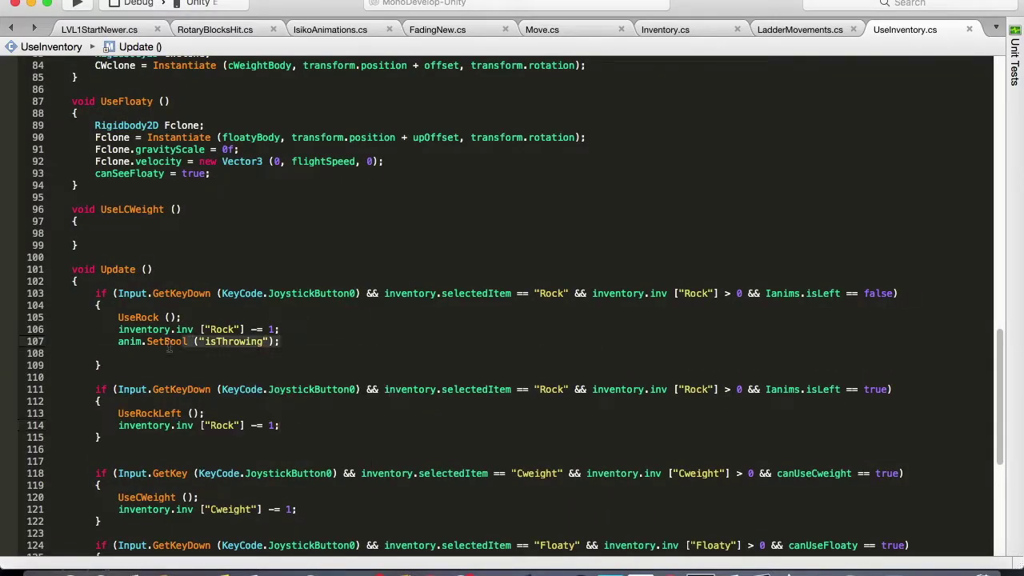
key(super+c)
click(297, 426)
key(Return)
key(super+v)
text(, true)
click(267, 341)
text(, true)
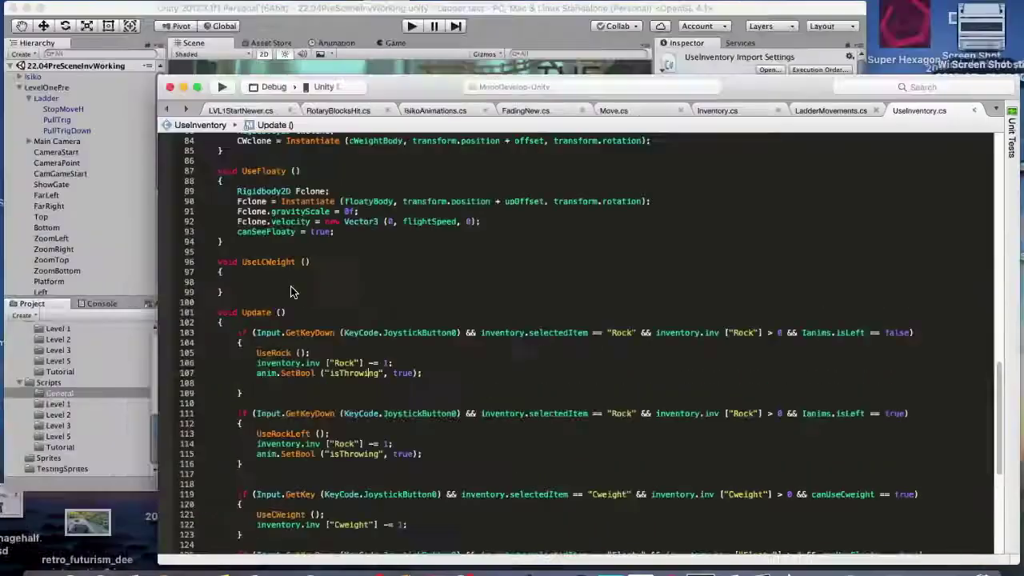
Step: Switch to Unity, run the level and open the Animator view to check the throw animation
key(super+Tab)
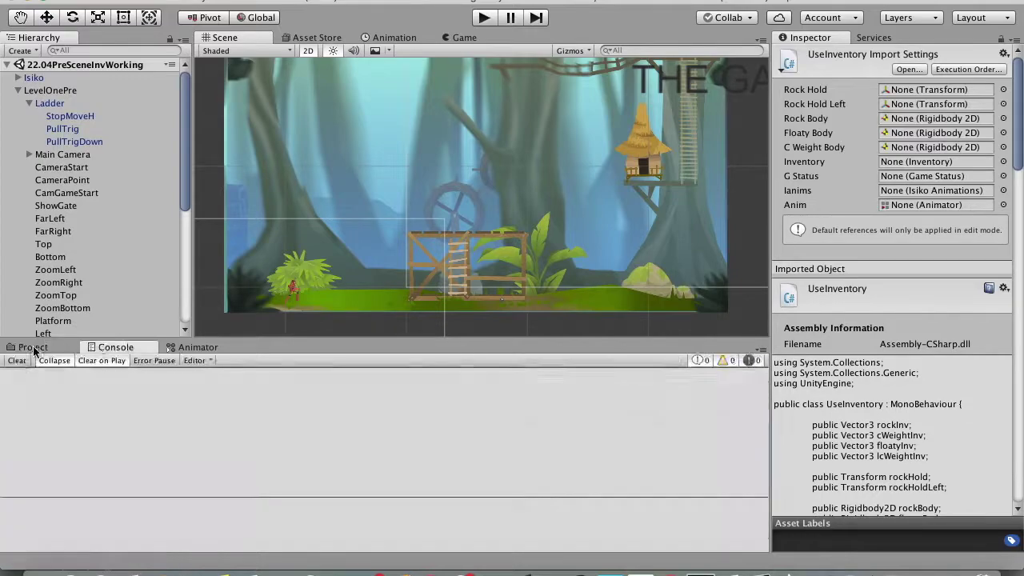
click(484, 17)
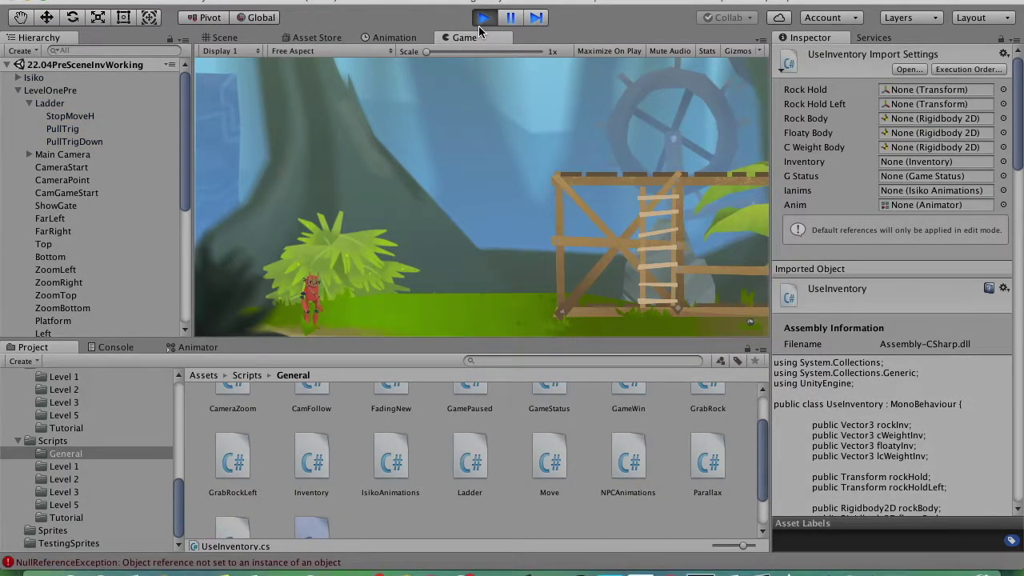
click(198, 346)
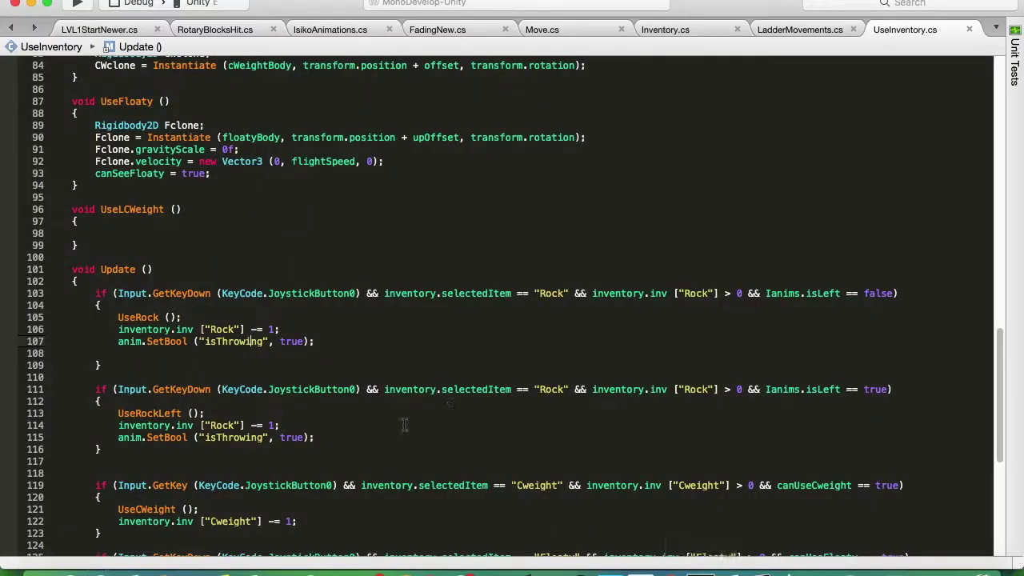
Step: Switch to the browser and search the web for "unity 2d running a function on a delay"
text(anim)
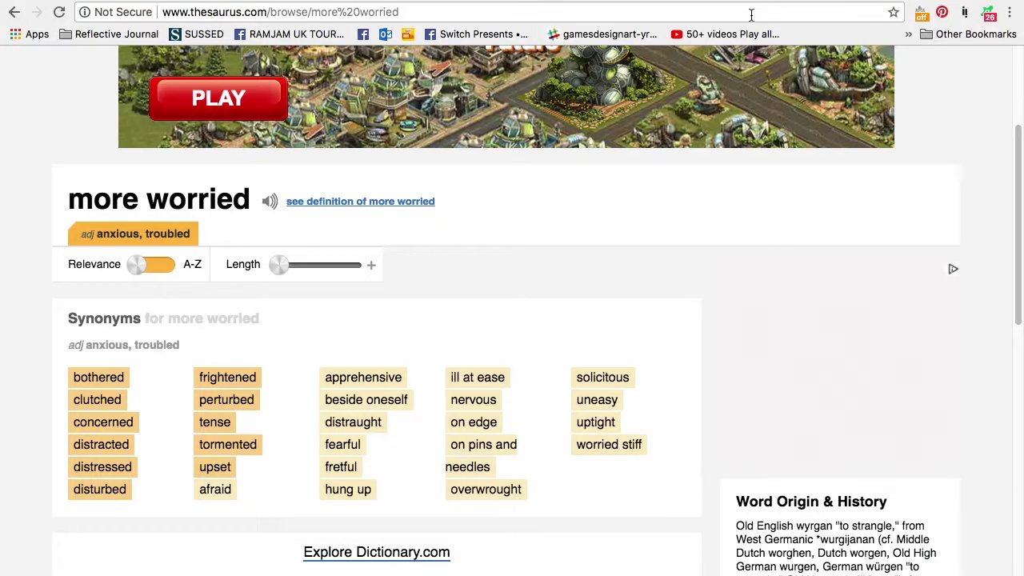
text(running a function on a delay)
key(Return)
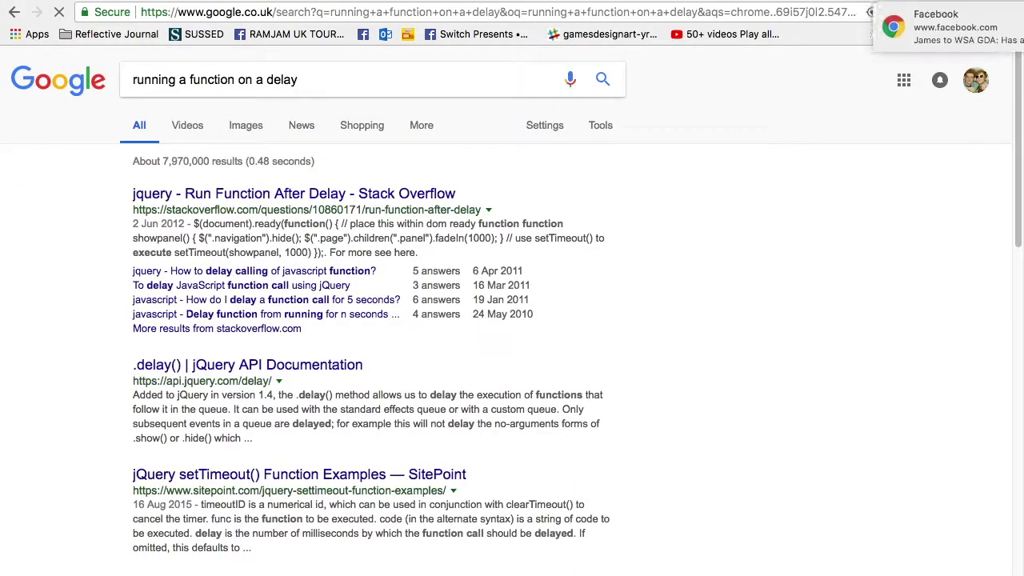
click(133, 83)
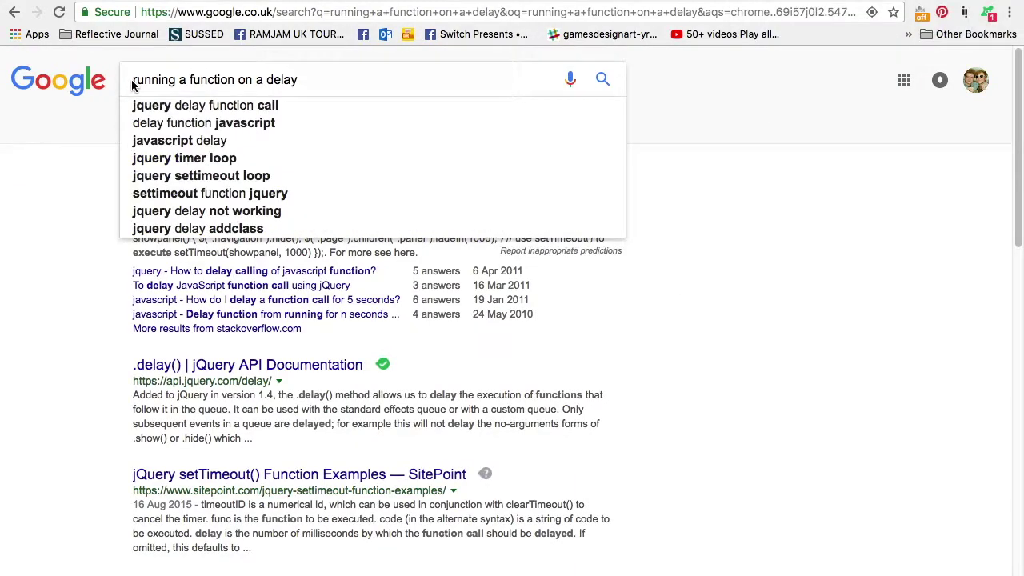
text(unity 2d)
key(Return)
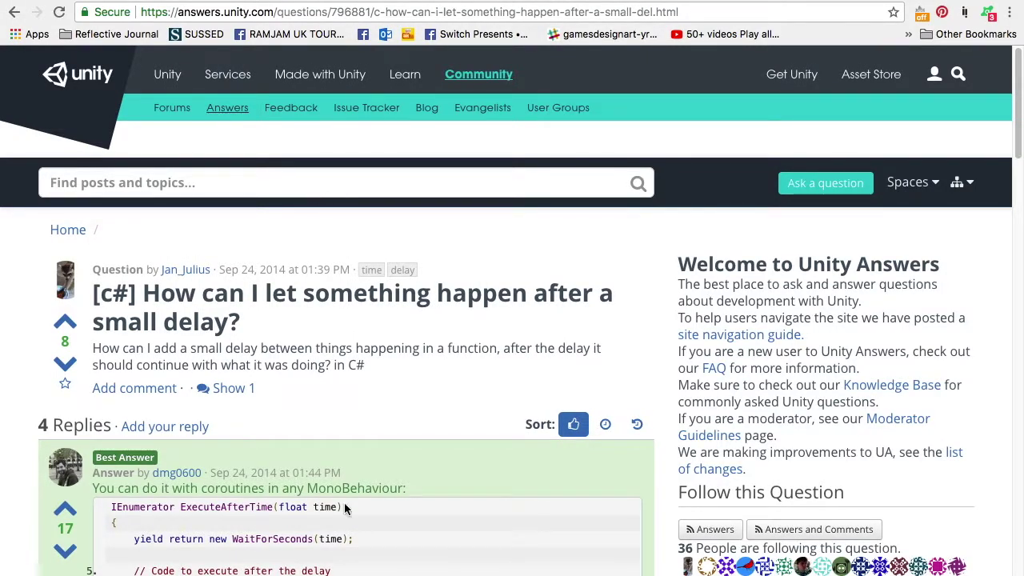
Step: Read the Unity Answers replies on making something happen after a small delay, including the coroutine and Invoke examples
scroll(344, 503, down, 3)
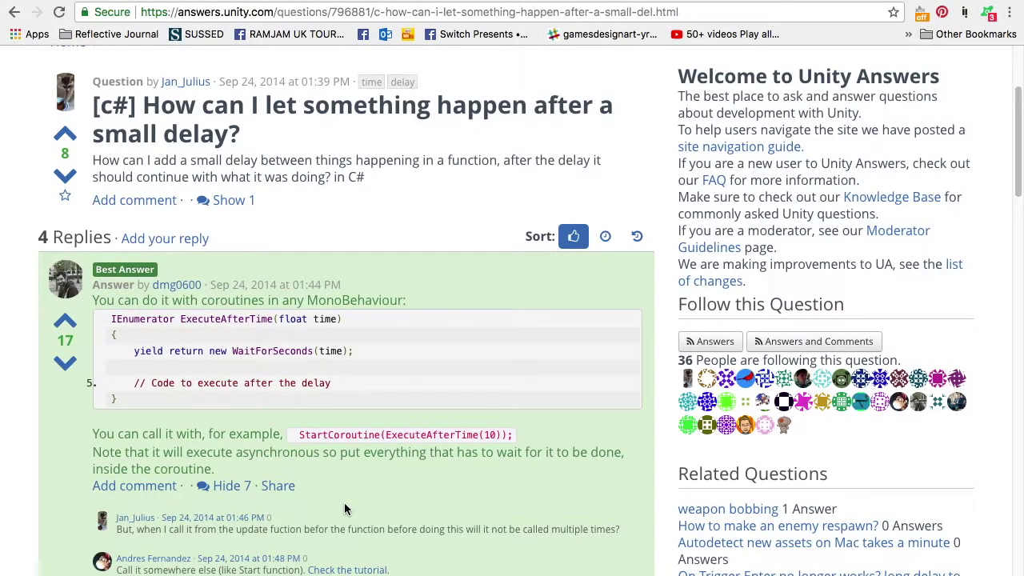
scroll(392, 286, down, 1)
scroll(391, 286, down, 12)
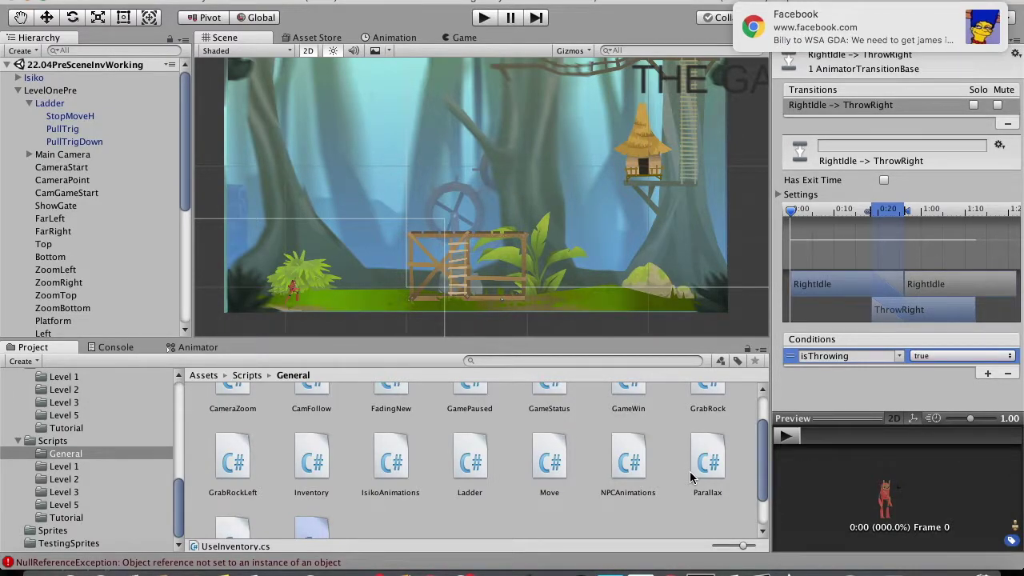
click(671, 573)
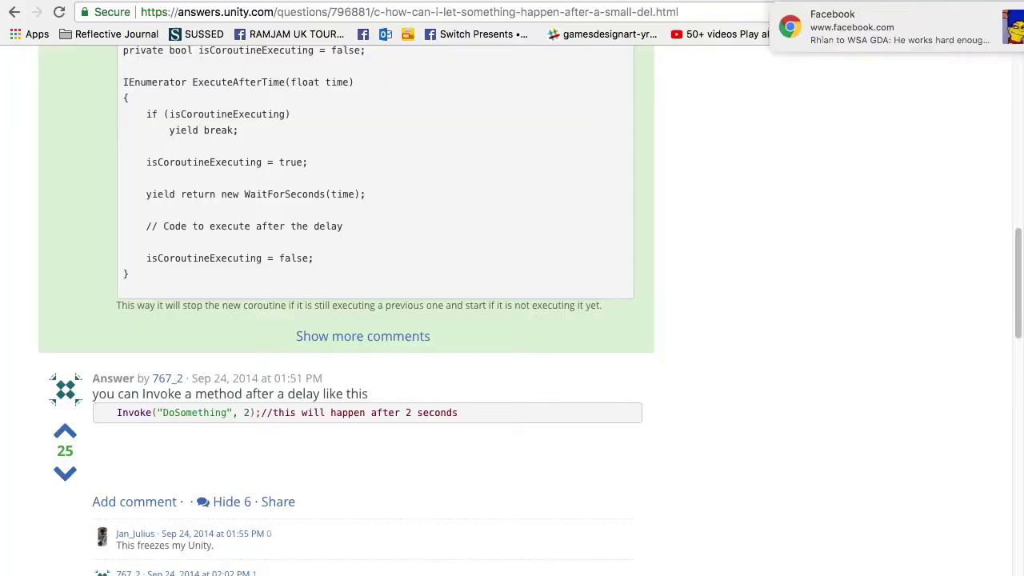
scroll(424, 538, down, 3)
scroll(421, 531, up, 3)
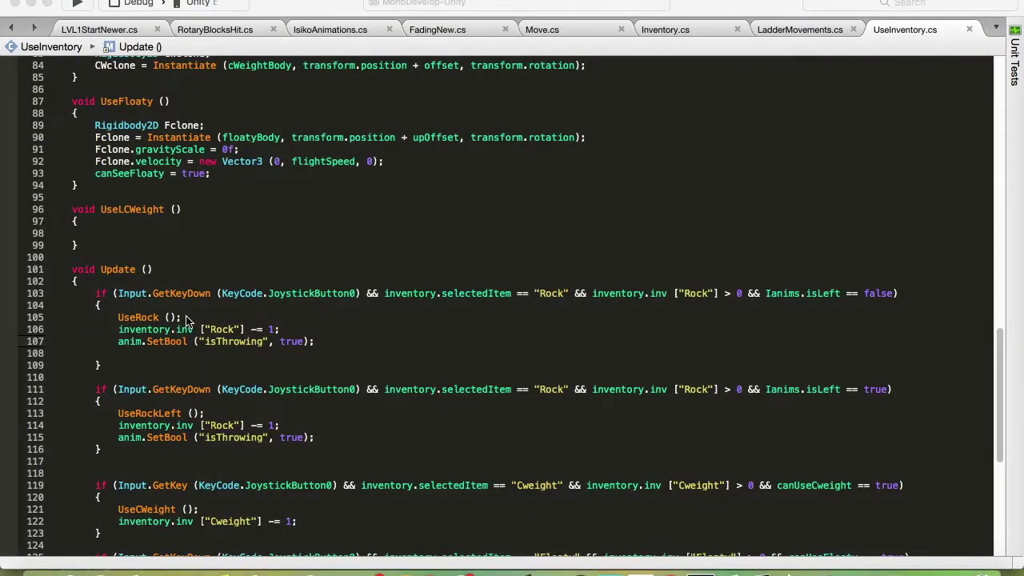
Step: In UseInventory's Update, replace the direct UseRock call with `Invoke ("UseRock", 2);`
click(189, 316)
key(BackSpace)
key(BackSpace)
key(BackSpace)
key(BackSpace)
key(BackSpace)
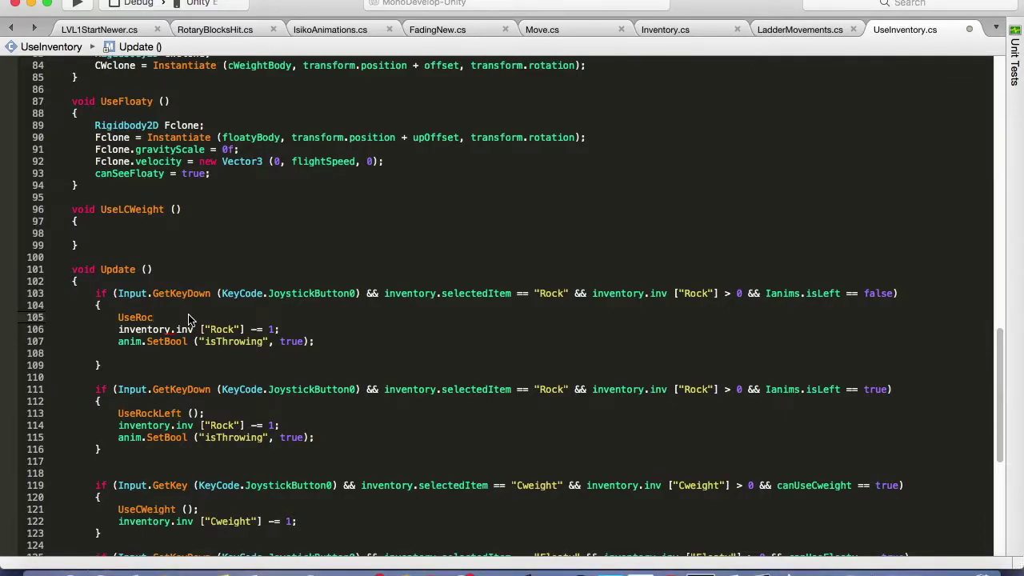
key(BackSpace)
key(BackSpace)
key(BackSpace)
key(BackSpace)
key(BackSpace)
key(BackSpace)
text(Invoke ("UseRock", 1);)
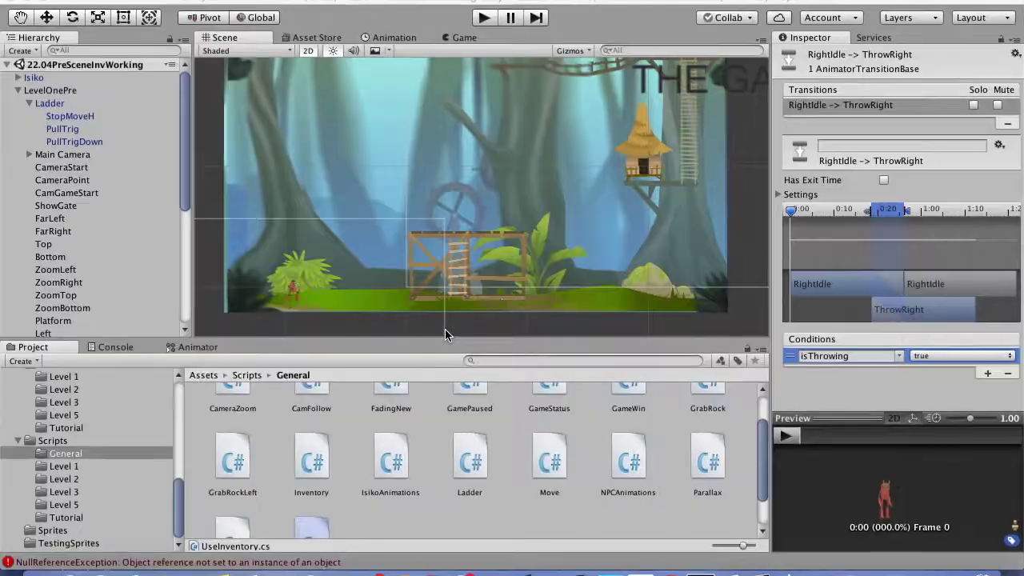
Step: Clear Unity's console messages and run the level to test the delayed rock throw
key(super+shift+c)
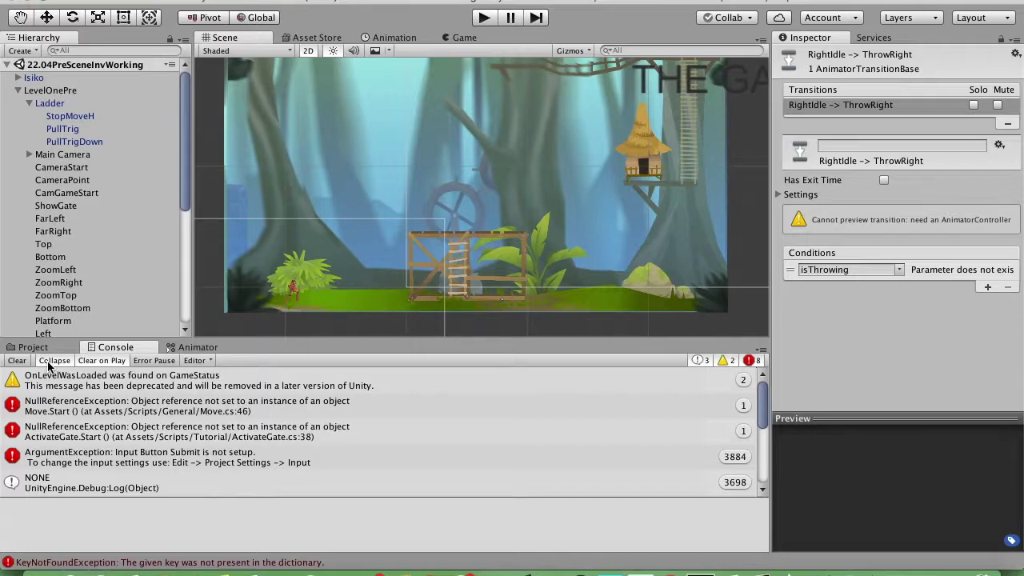
click(18, 360)
click(32, 347)
key(super+p)
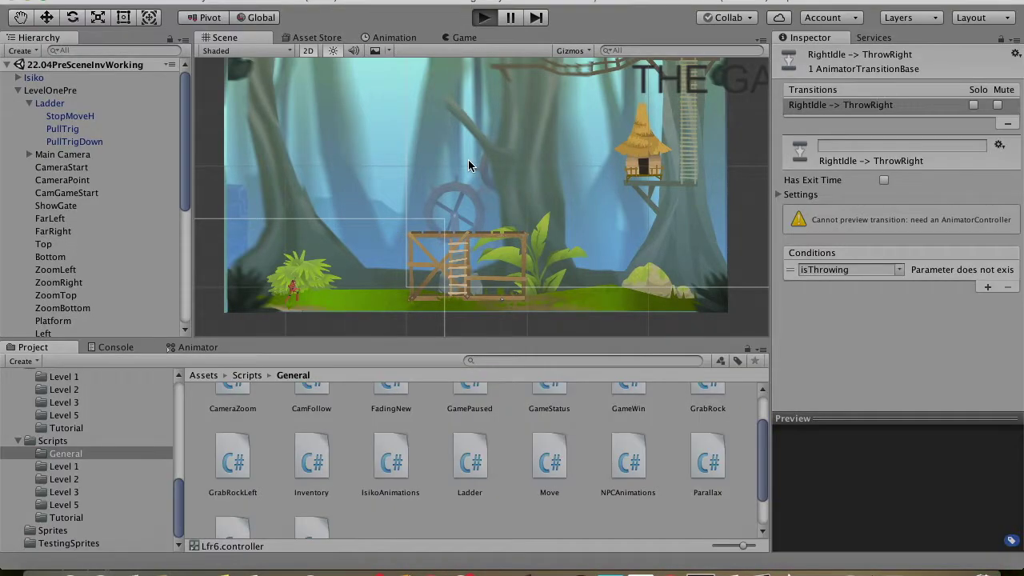
Step: Change the UseRock Invoke delay to 1 and replace the UseRockLeft call with `Invoke ("UseRockLeft", 1);`
key(super+Tab)
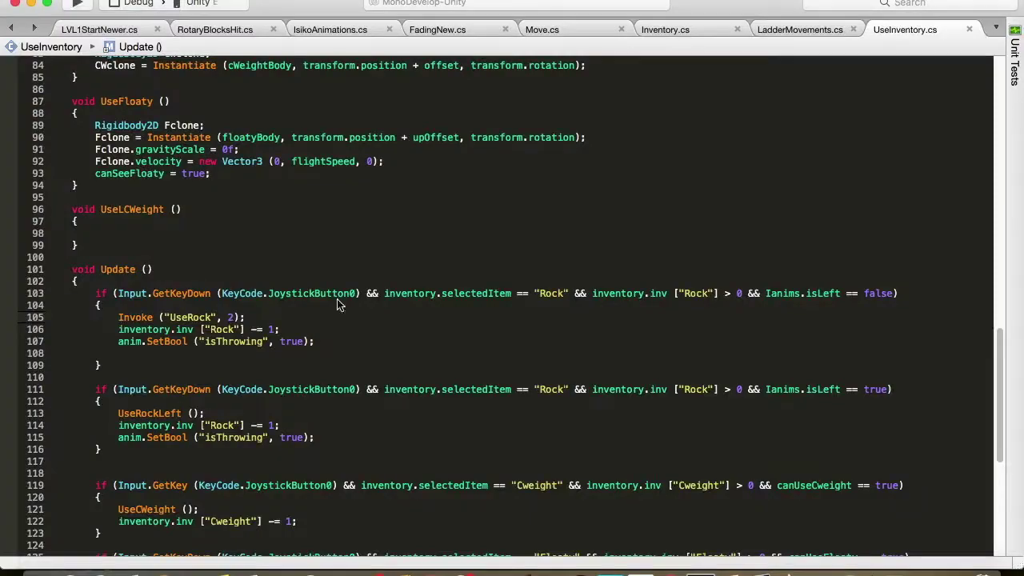
drag(244, 317, 121, 318)
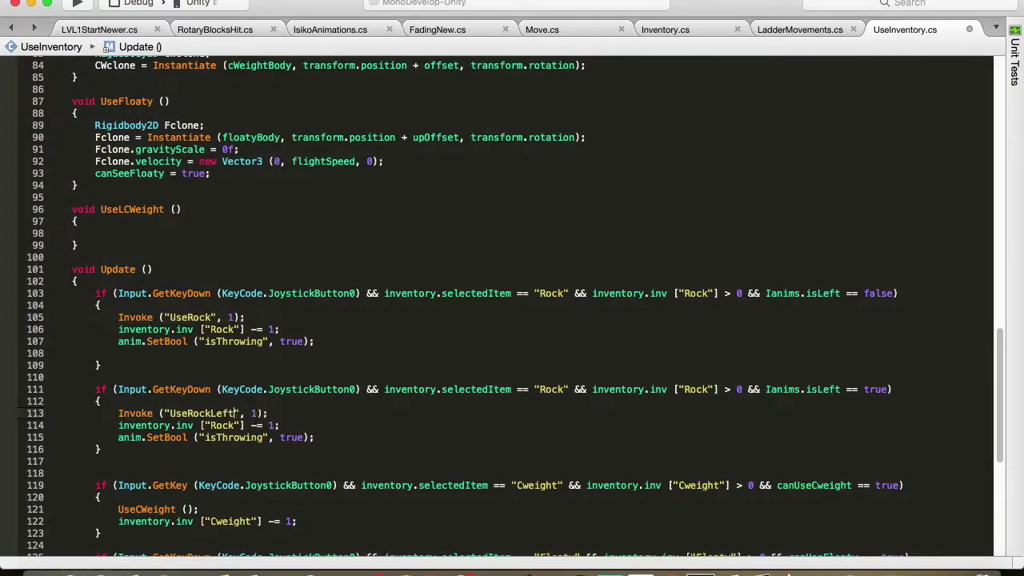
key(super+Tab)
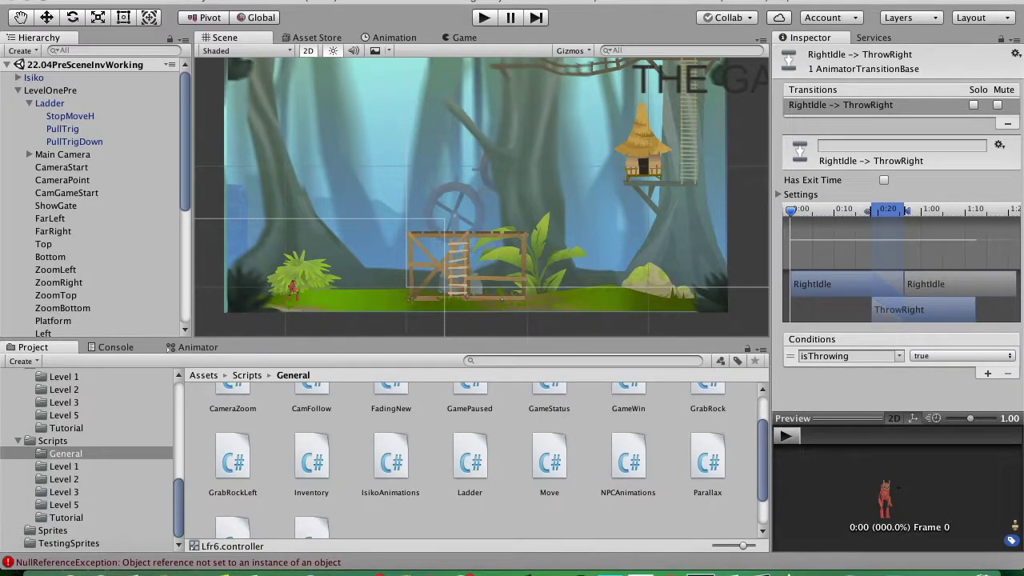
Step: Save the open Unity scene and select the Isiko prefab in the Resources Prefabs folder
click(96, 1)
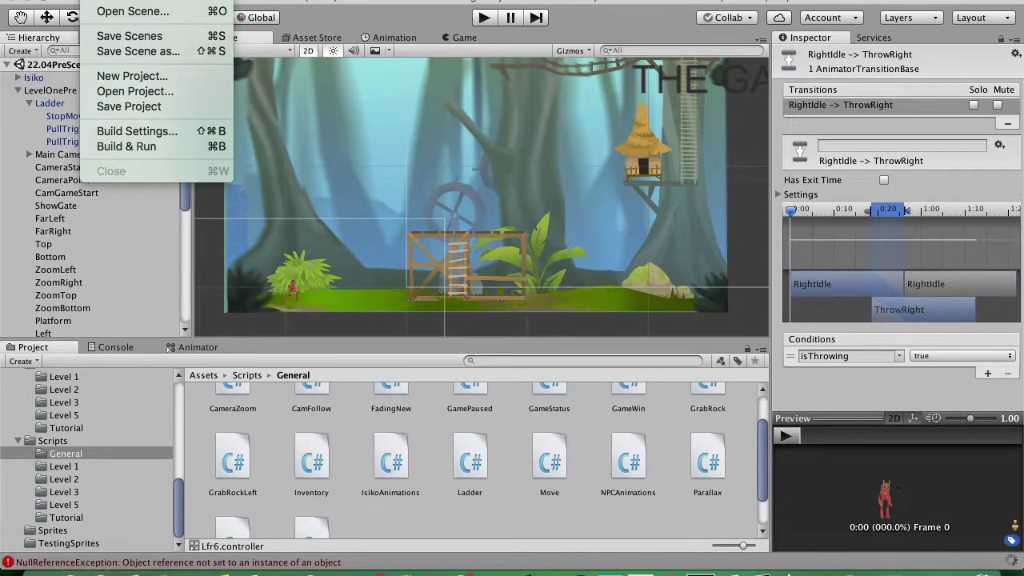
click(146, 38)
scroll(407, 133, down, 3)
scroll(66, 410, up, 3)
click(65, 417)
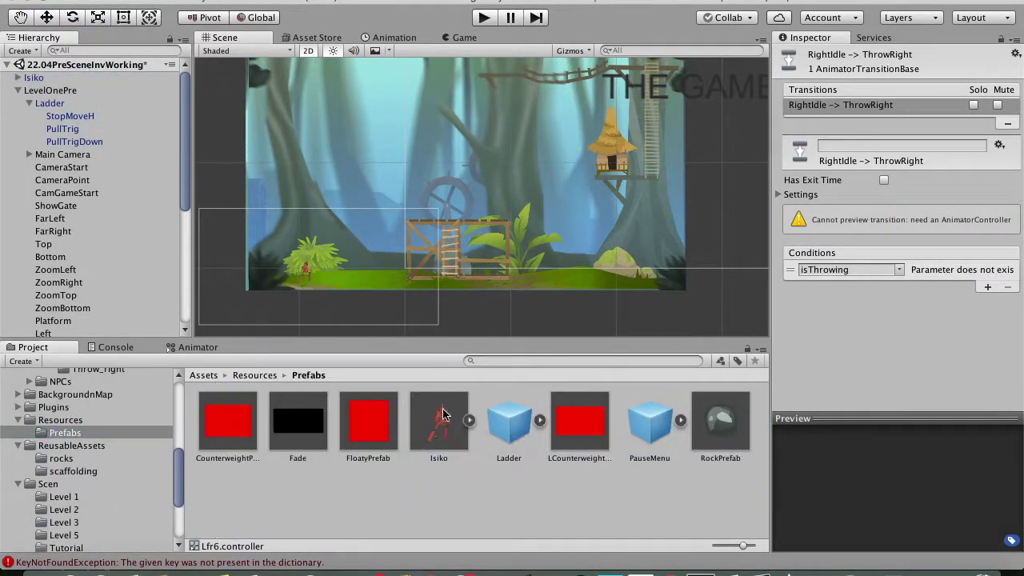
click(440, 417)
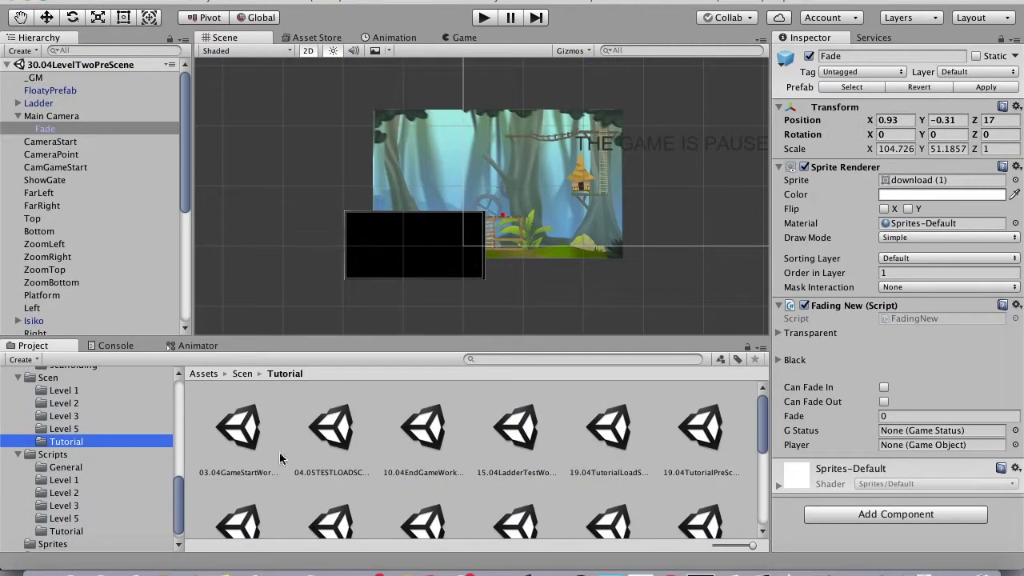
Step: Run and stop the level, and review the FadingNew script's fade code
click(280, 458)
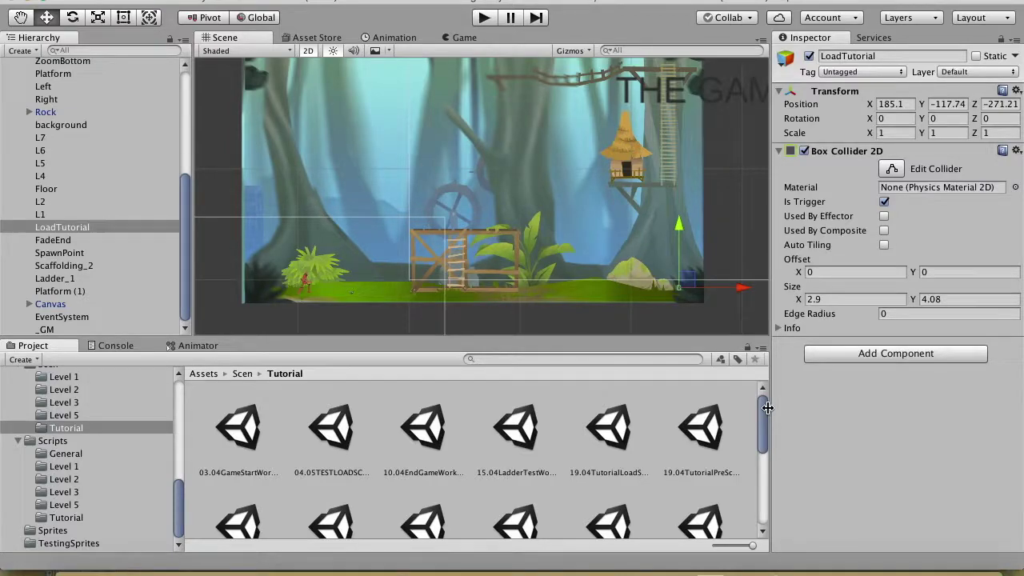
click(484, 17)
click(484, 17)
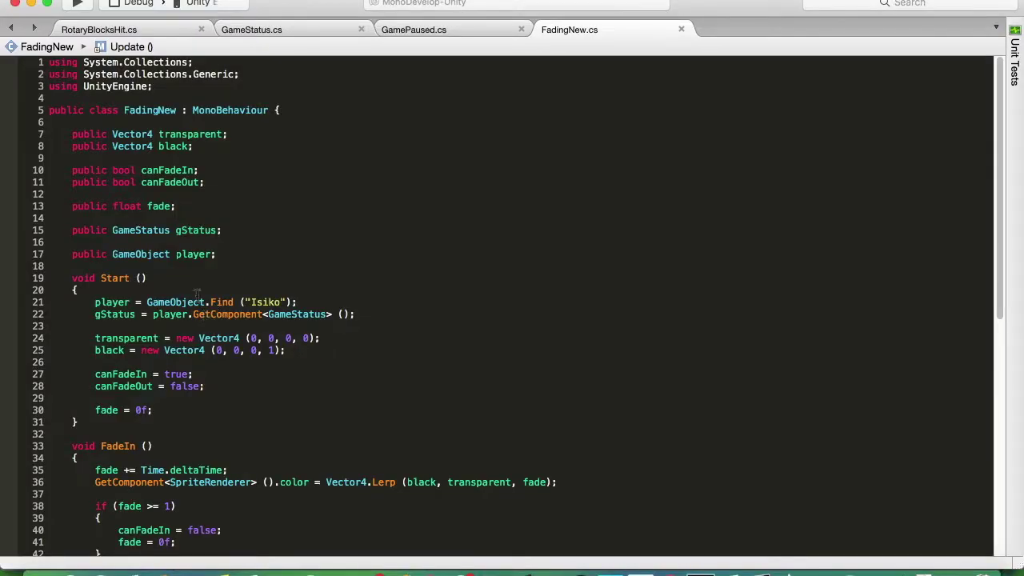
scroll(196, 296, down, 5)
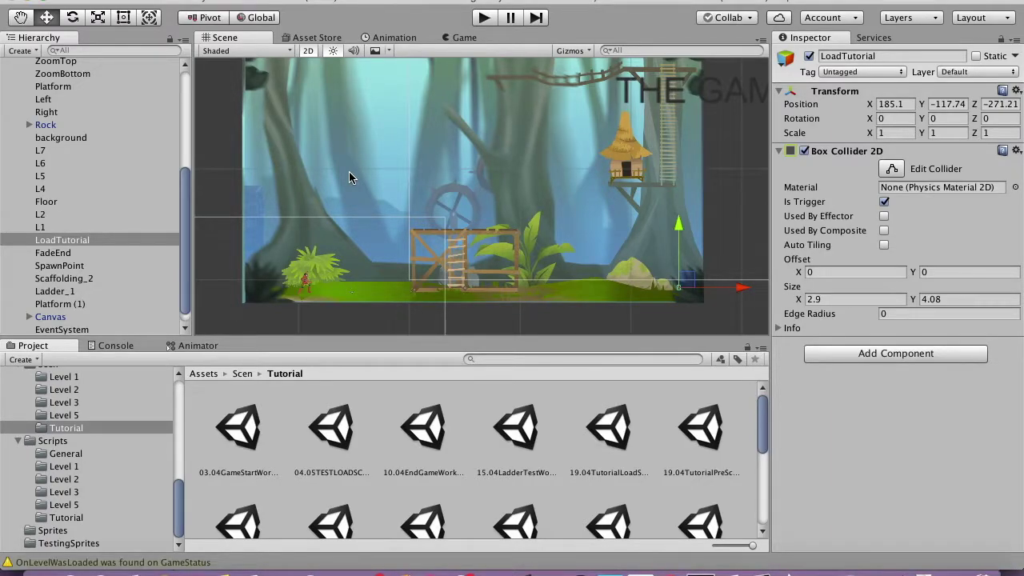
Step: Run the level again and inspect the console's NullReferenceException for GameStatus.OnCollisionEnter2D
click(484, 18)
click(249, 484)
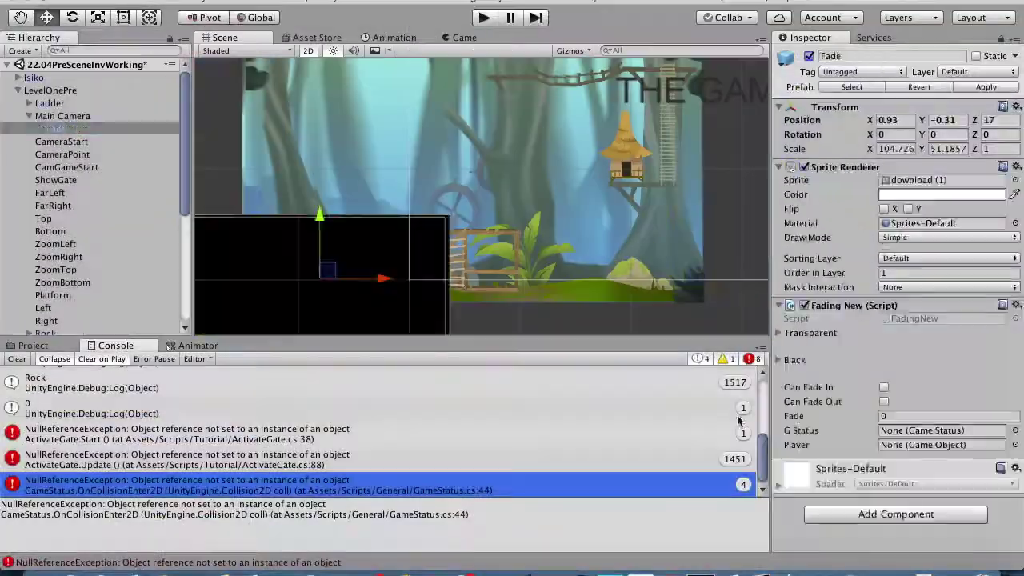
Step: Test the level with the Fade object under Main Camera and save the scene
click(484, 17)
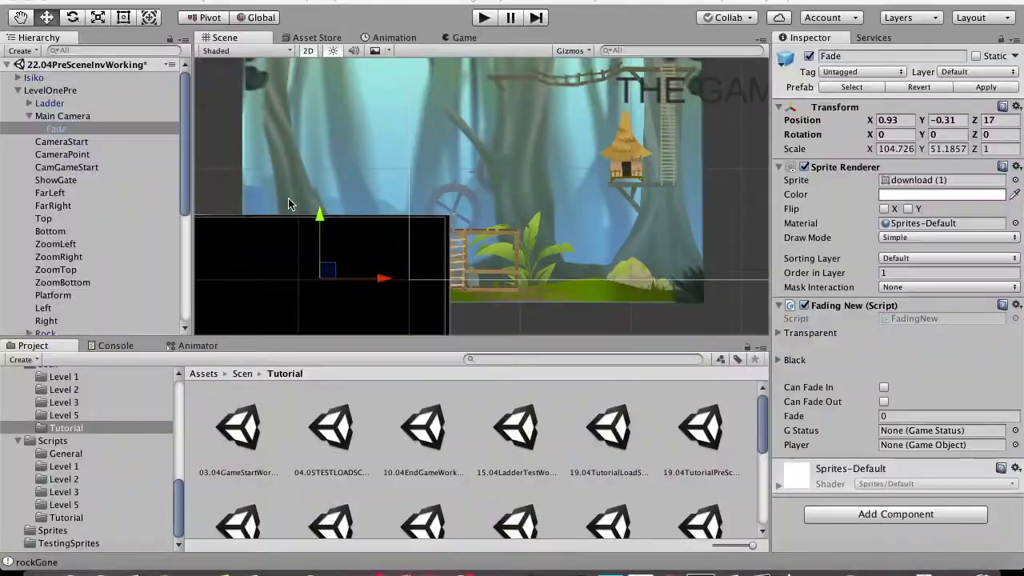
click(482, 17)
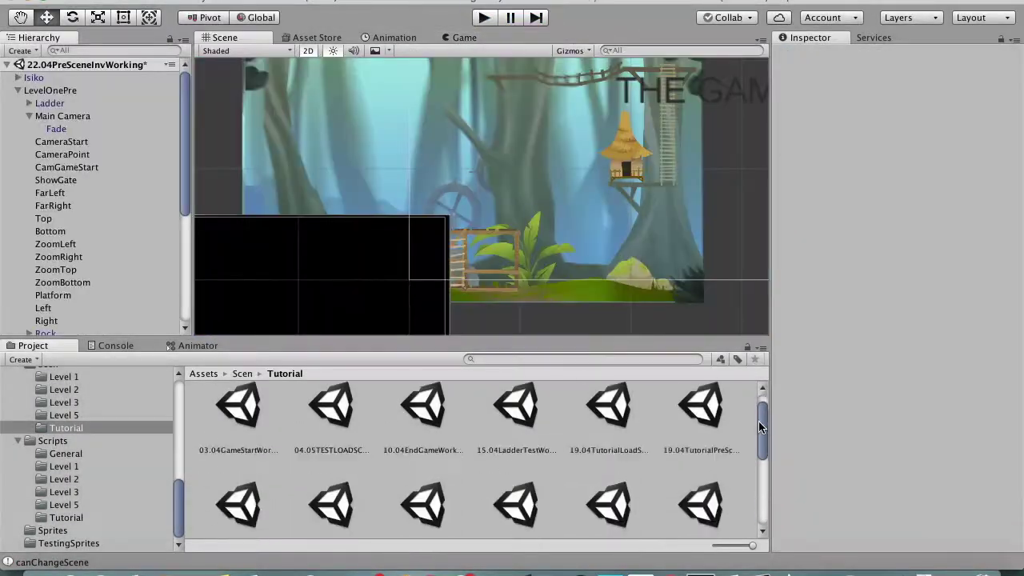
click(484, 18)
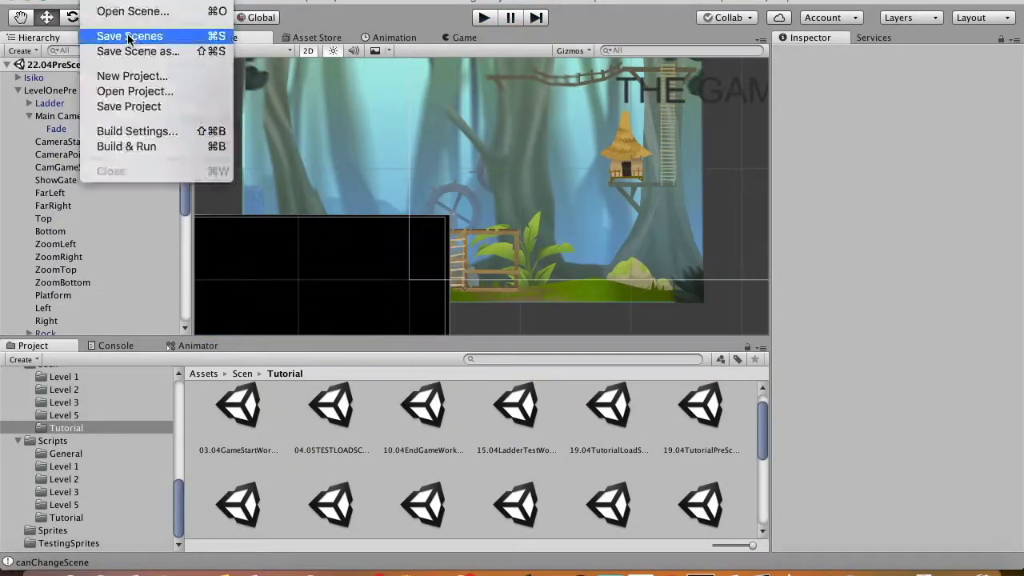
click(128, 36)
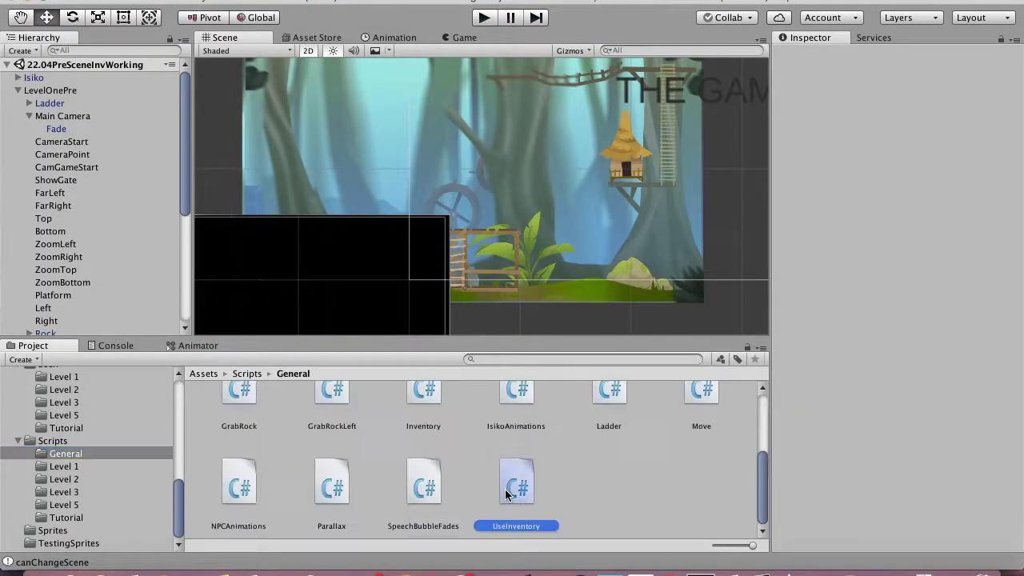
Step: Open the UseInventory script and examine its fields, Start setup and the UseRock and UseRockLeft functions
double_click(515, 492)
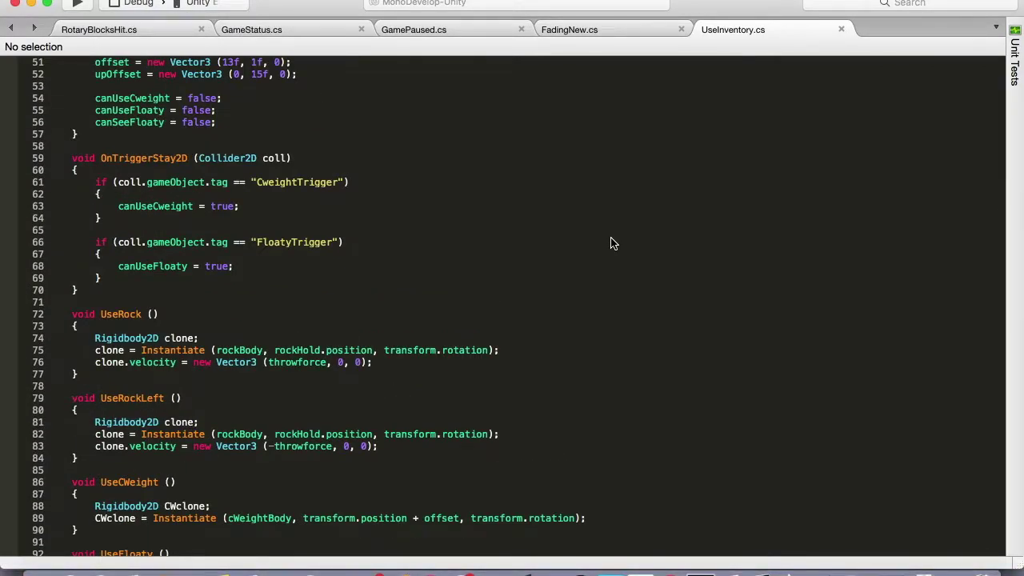
scroll(224, 358, up, 1)
scroll(280, 350, down, 4)
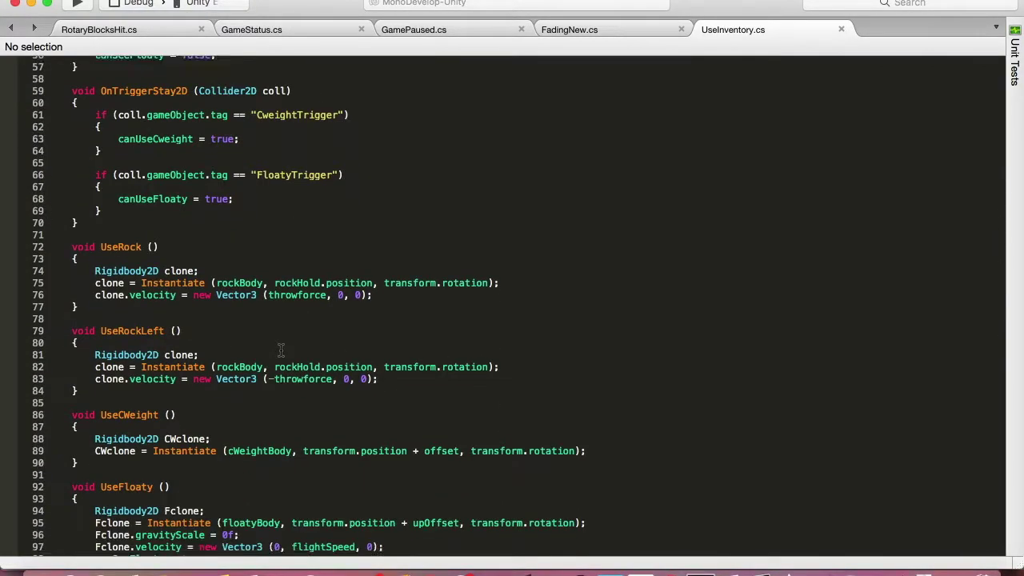
mouse_move(349, 285)
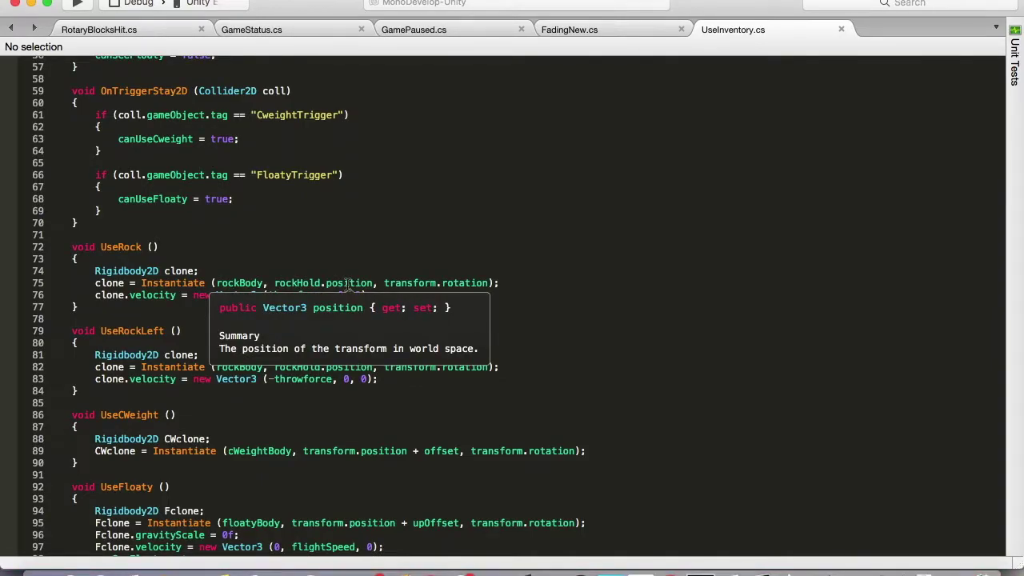
scroll(322, 363, up, 7)
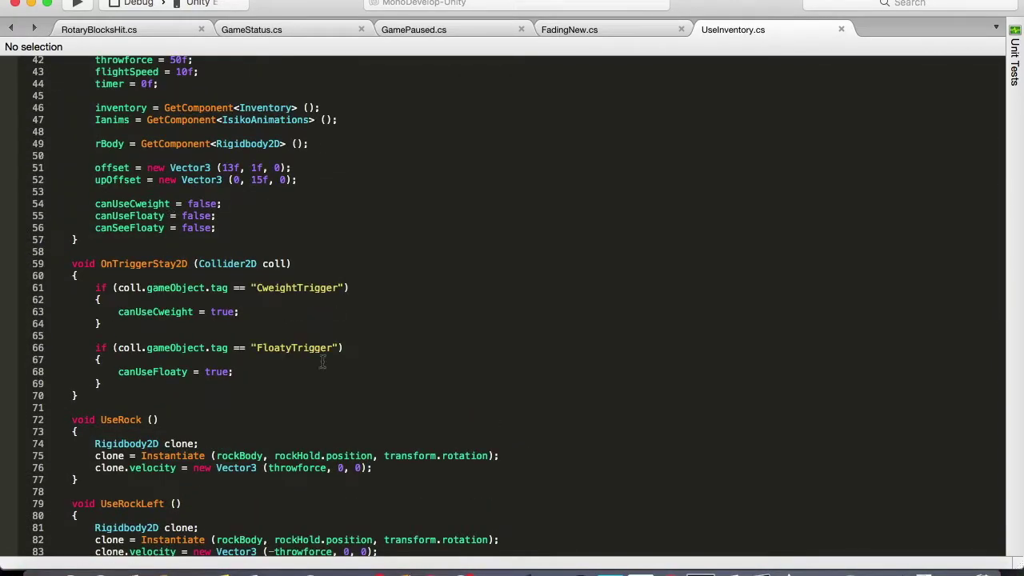
scroll(320, 359, up, 15)
scroll(348, 276, down, 20)
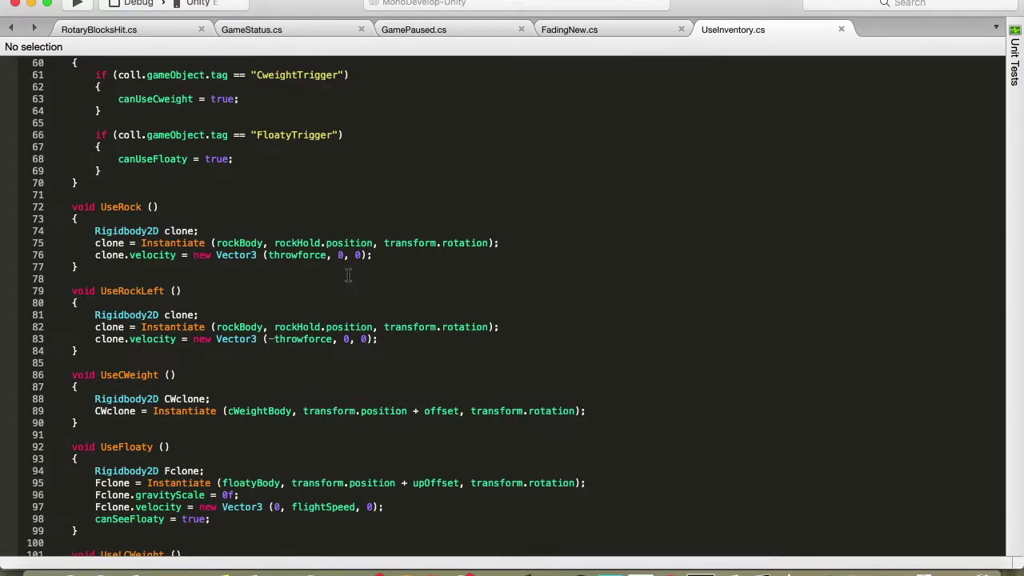
scroll(348, 276, up, 15)
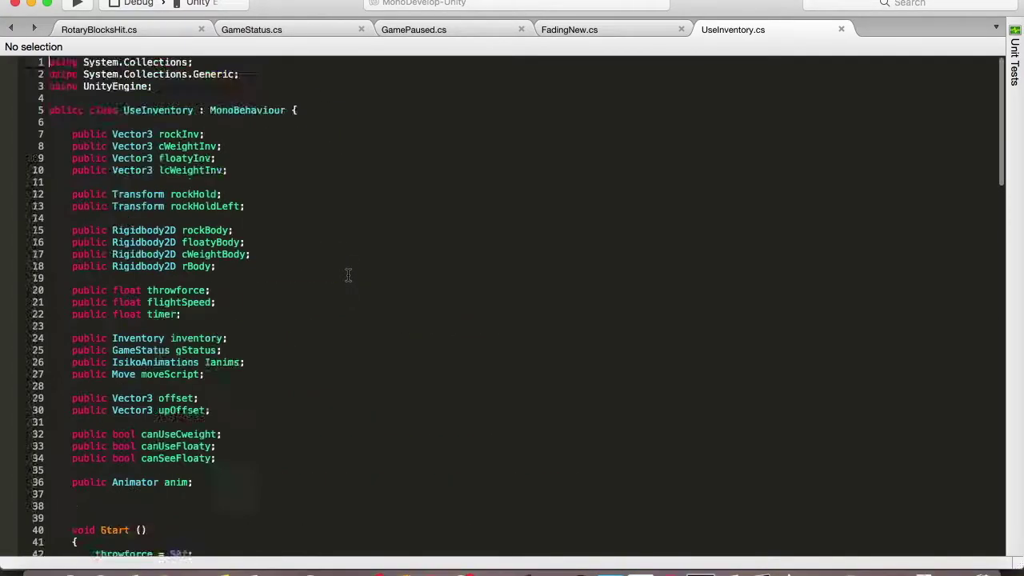
scroll(348, 276, down, 10)
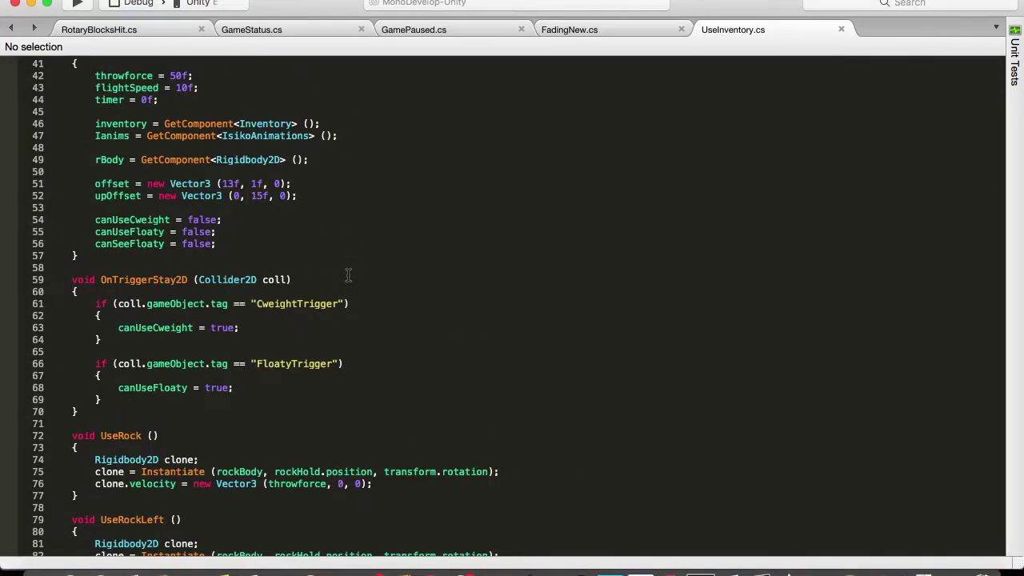
scroll(348, 276, down, 6)
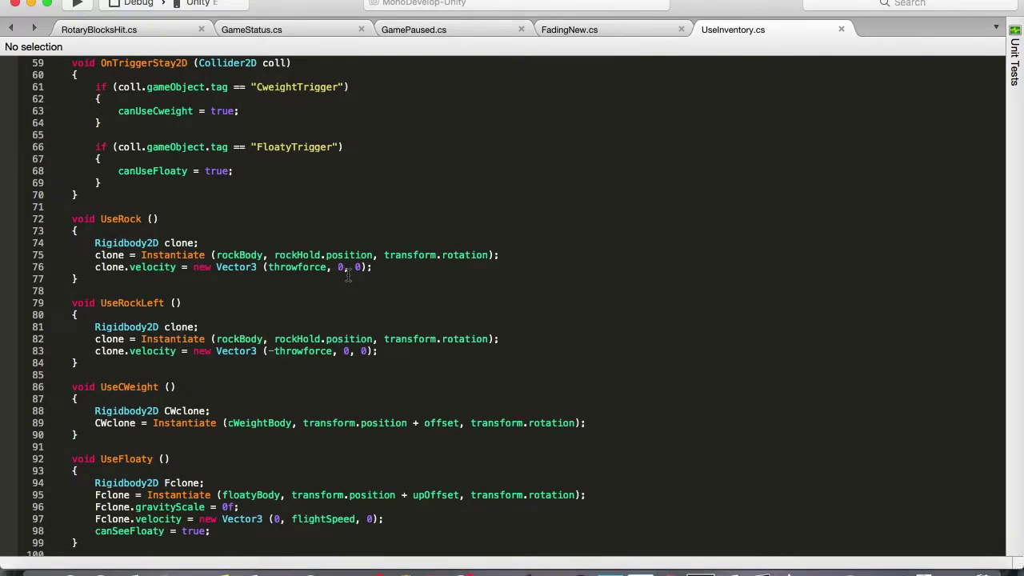
scroll(475, 270, up, 9)
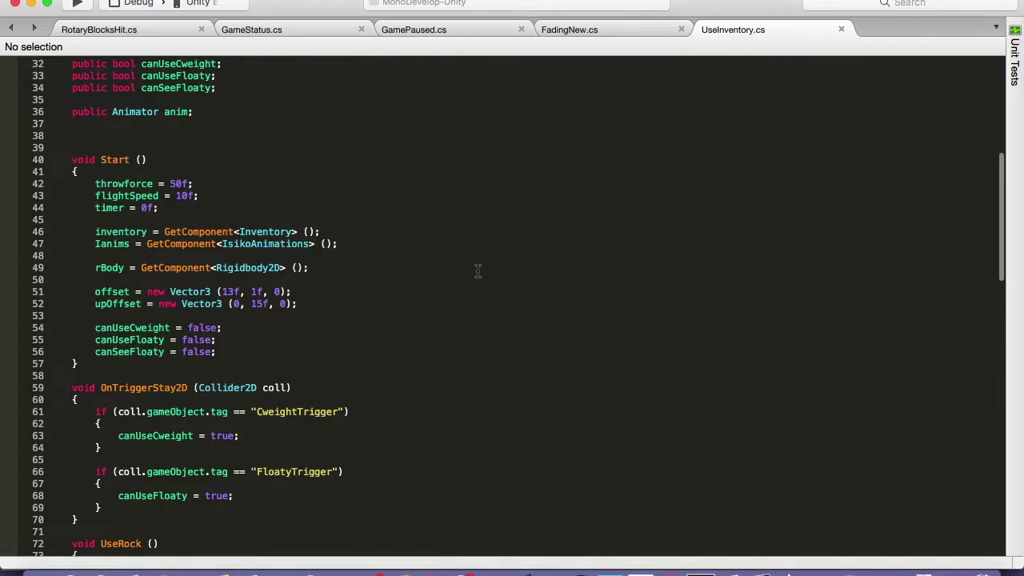
scroll(477, 271, up, 10)
key(Tab)
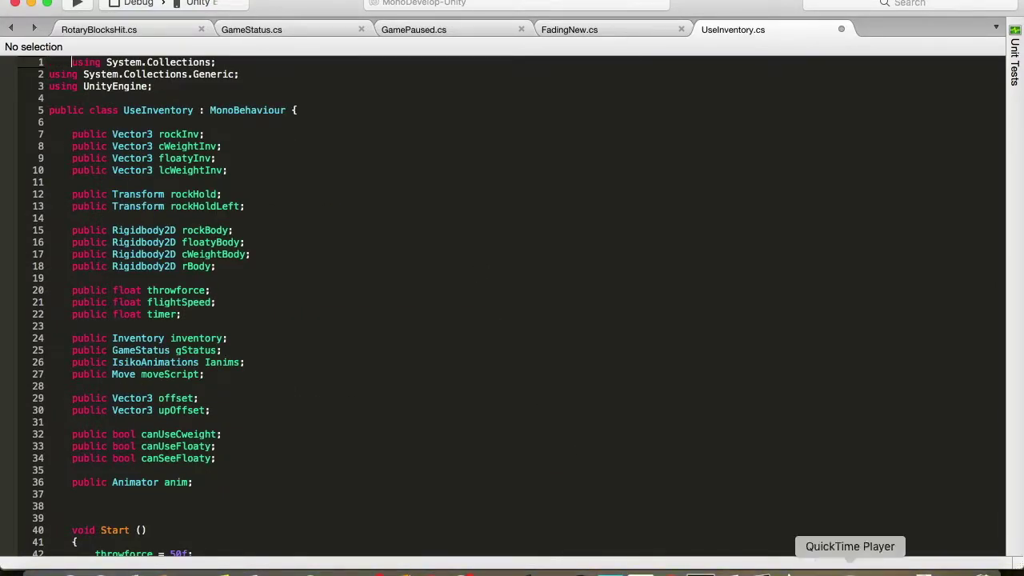
click(850, 571)
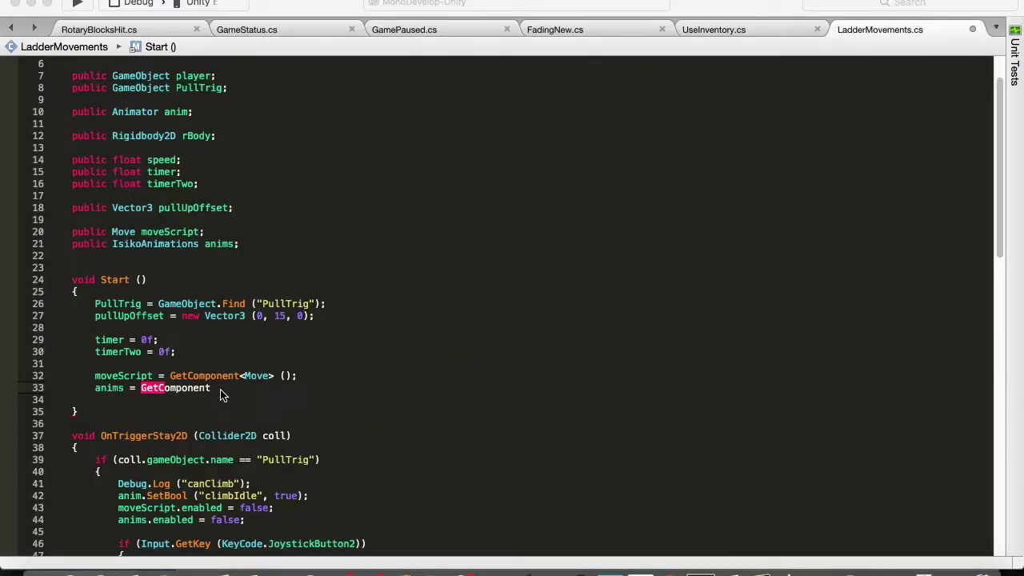
Step: In the LadderMovements Start function, assign anims with GetComponent<IsikoAnimations> (), review Isiko's components and run the level
text(<IsikoAnimations> ();)
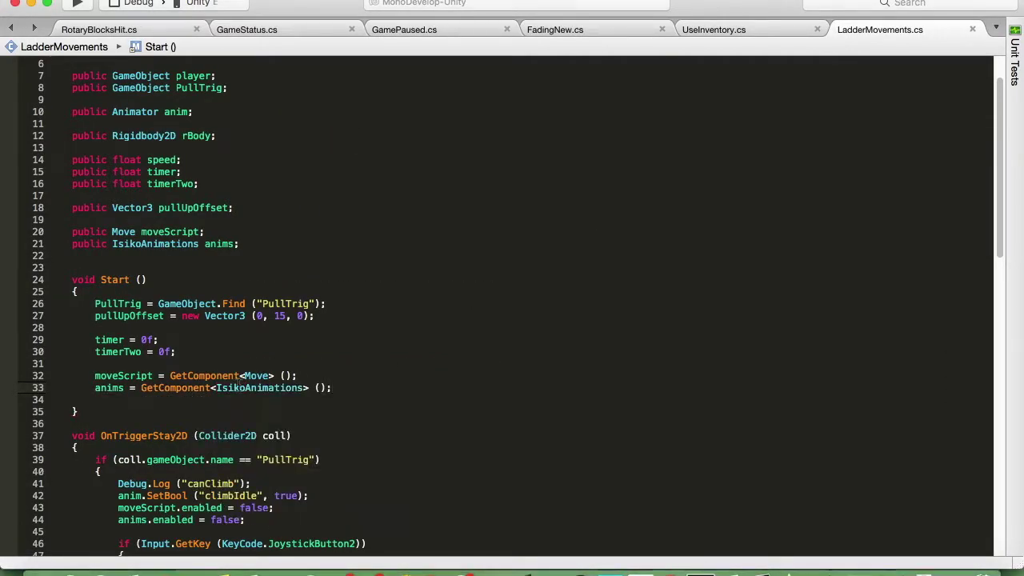
scroll(240, 398, down, 3)
scroll(894, 322, down, 4)
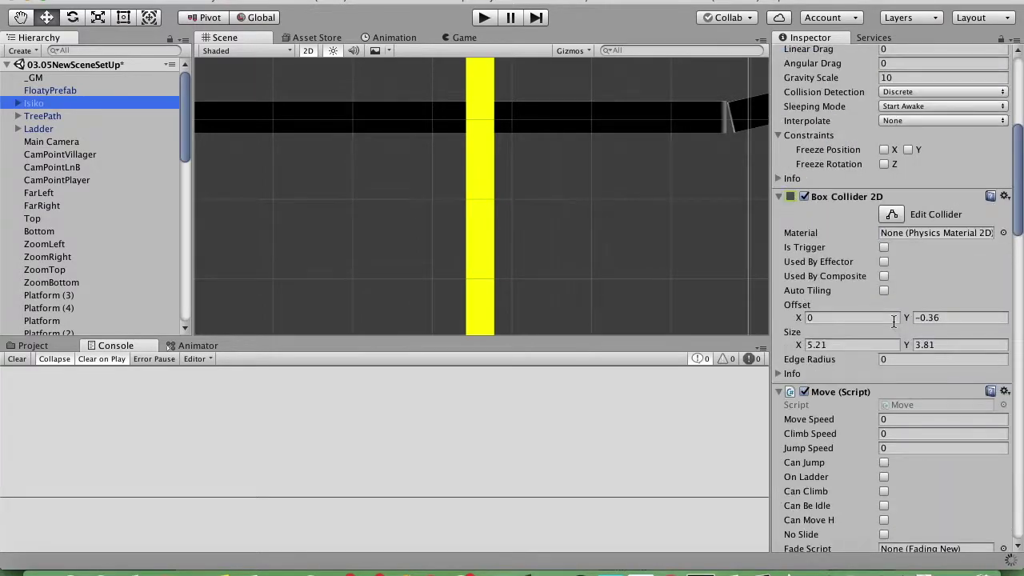
scroll(892, 332, down, 2)
click(485, 18)
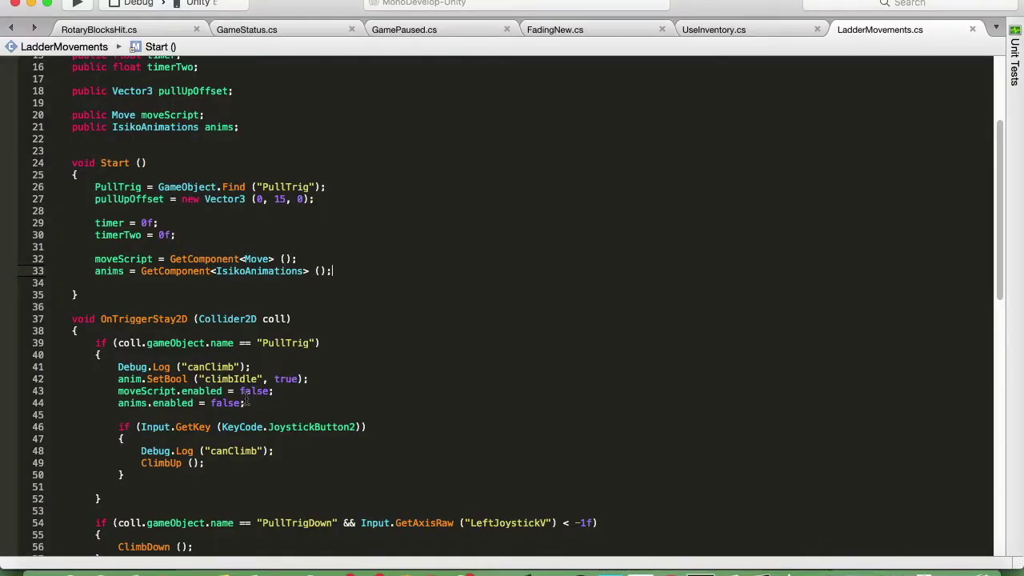
Step: Delete the anims.enabled = false line from the PullTrig block of OnTriggerStay2D and test-run the level
drag(246, 403, 118, 406)
key(BackSpace)
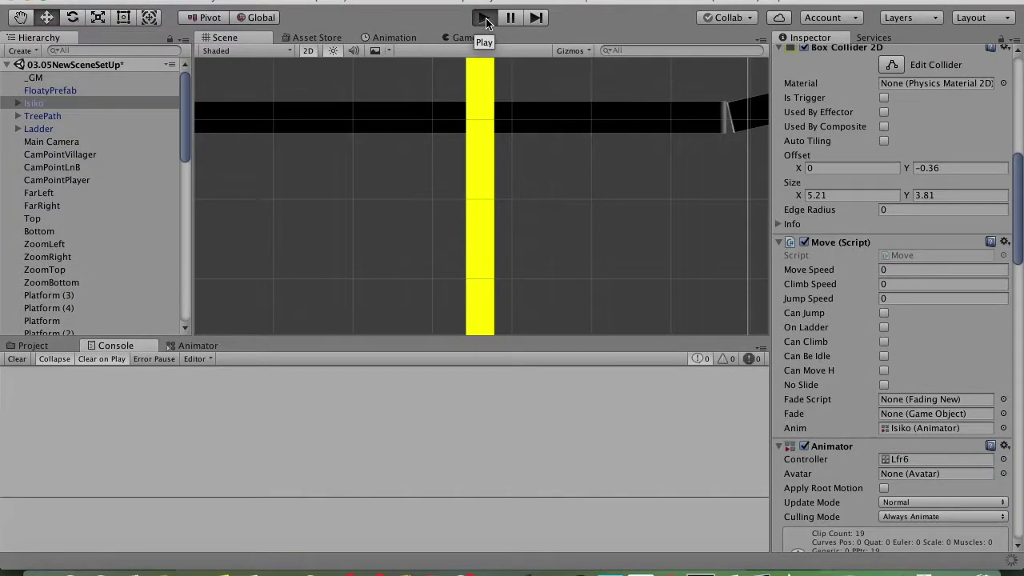
click(484, 17)
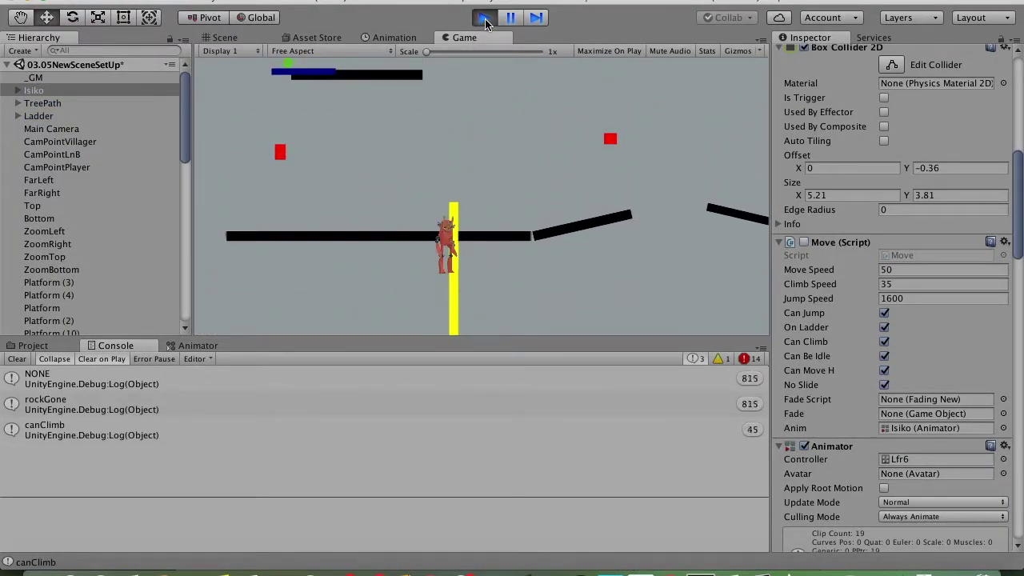
click(486, 18)
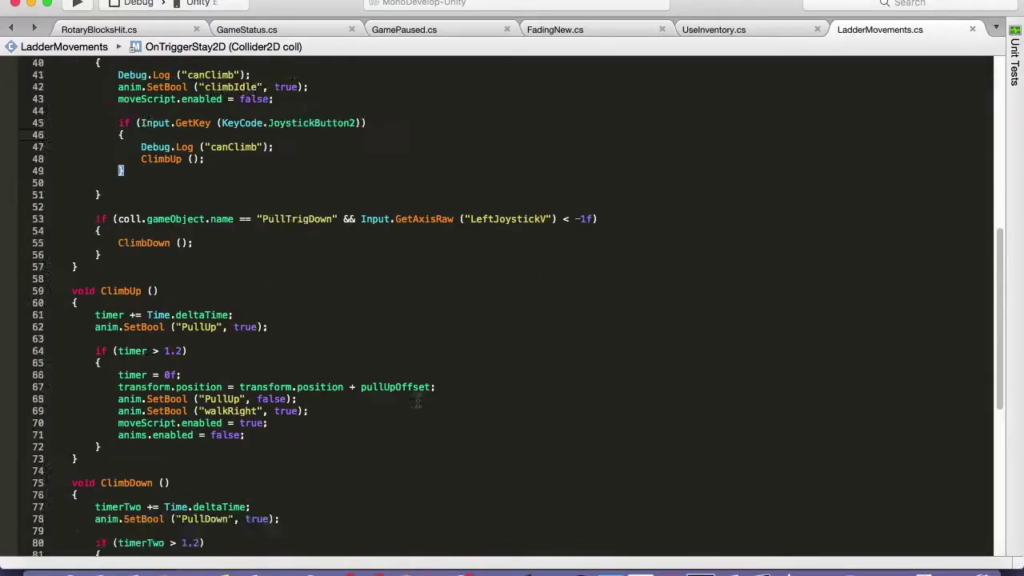
Step: Review the LadderMovements climbing code and watch the level run in the Scene view, inspecting Isiko's script components
scroll(172, 370, up, 6)
scroll(172, 370, down, 5)
scroll(240, 352, up, 2)
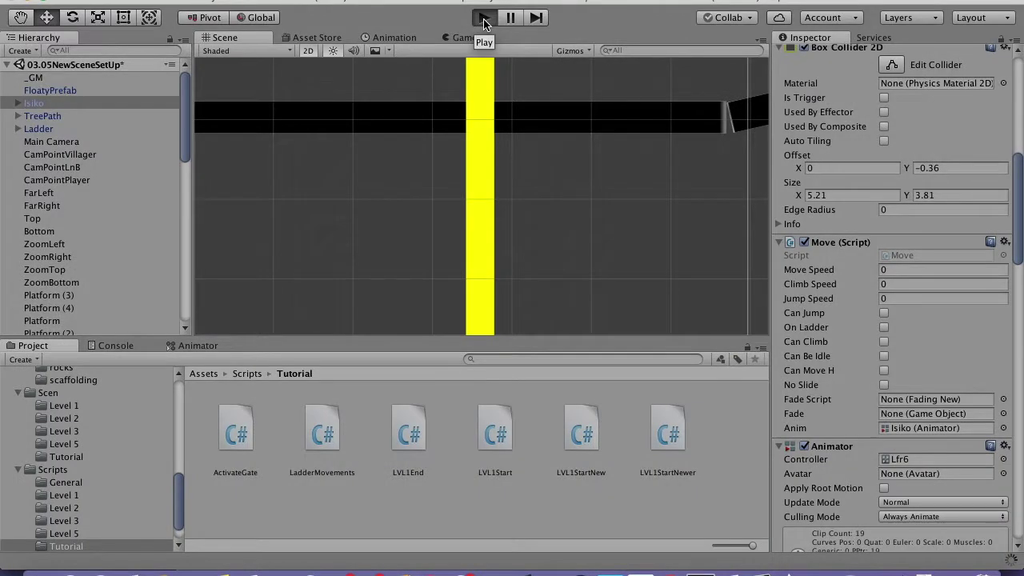
click(224, 37)
scroll(426, 191, down, 3)
drag(427, 191, 439, 144)
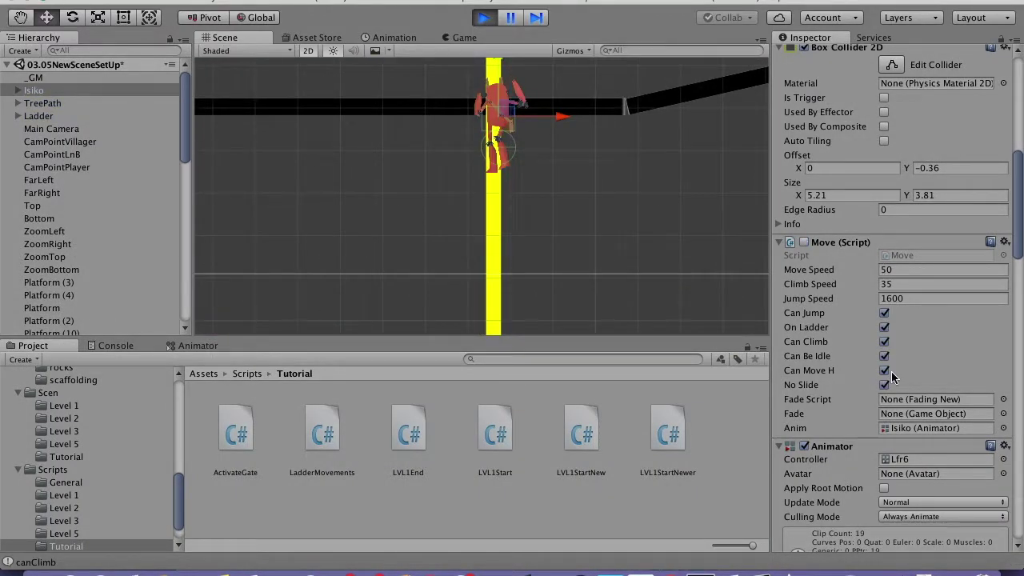
scroll(880, 376, down, 10)
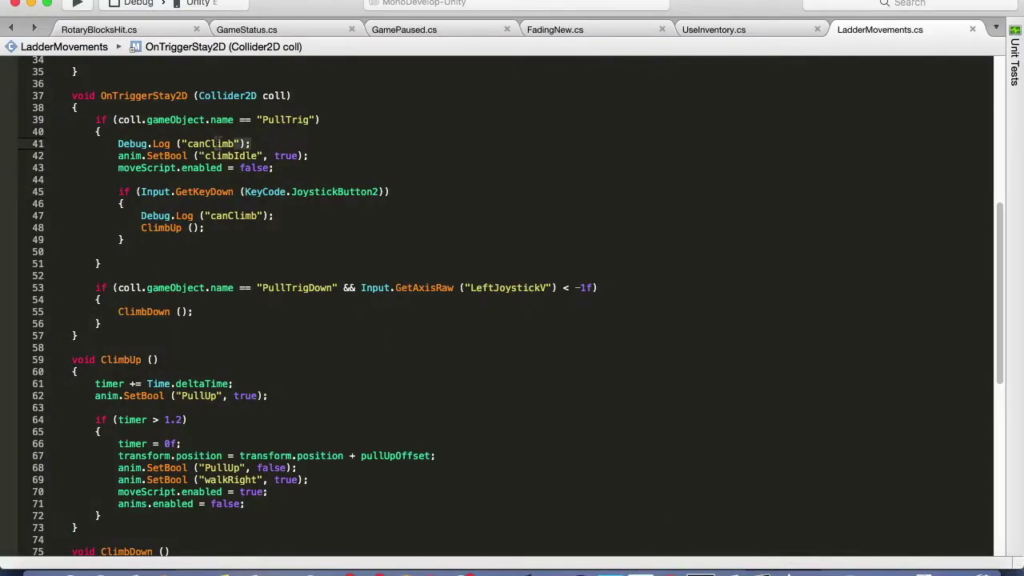
Step: Remove the first Debug.Log ("canClimb") line from the PullTrig block, including its empty line
drag(252, 144, 118, 150)
key(BackSpace)
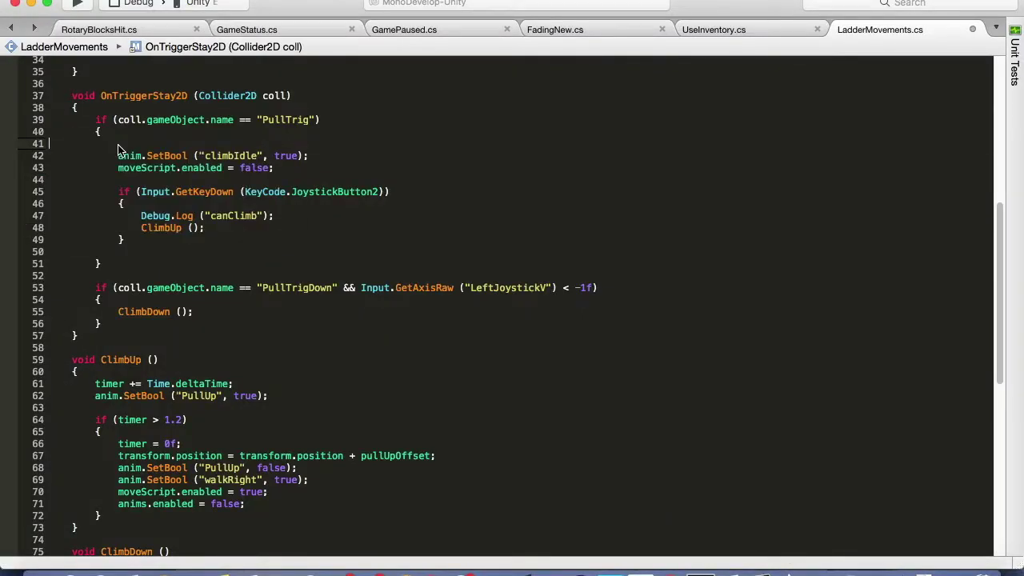
key(BackSpace)
Step: Run the level in the Scene view, move Isiko up the ladder, and check the console and Isiko's components
key(super+Tab)
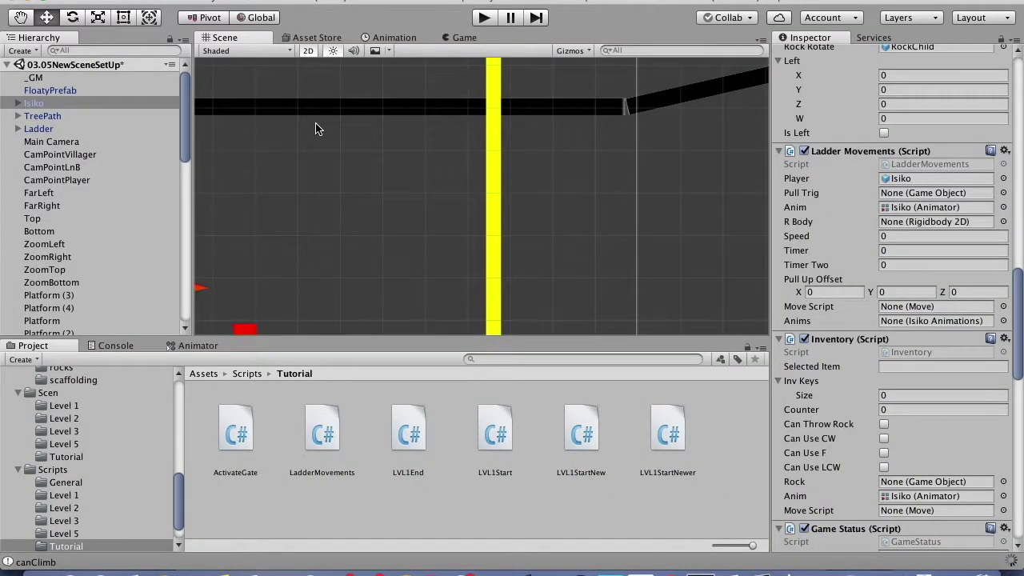
key(super+p)
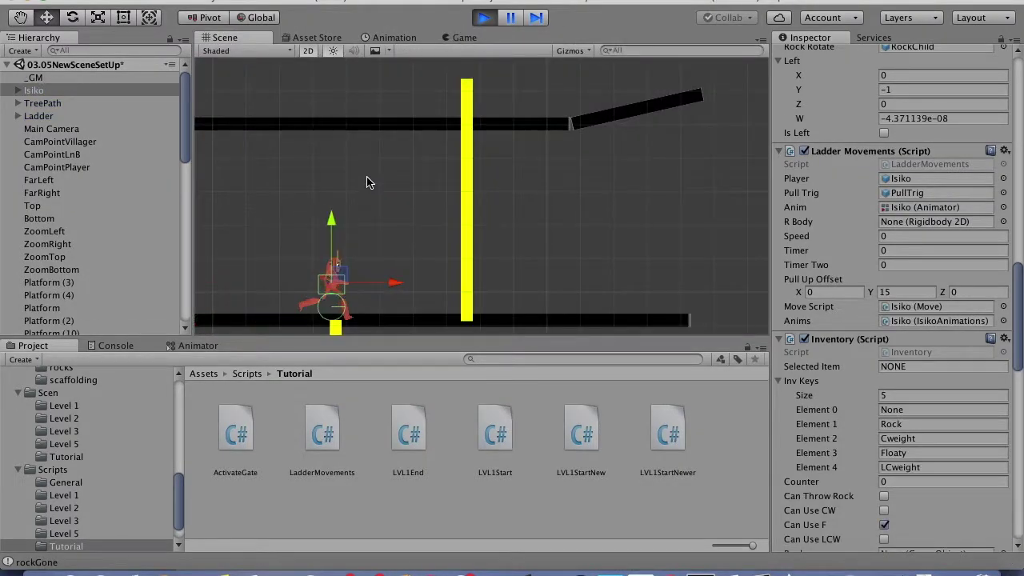
key(Right)
key(Left)
key(Right)
key(Up)
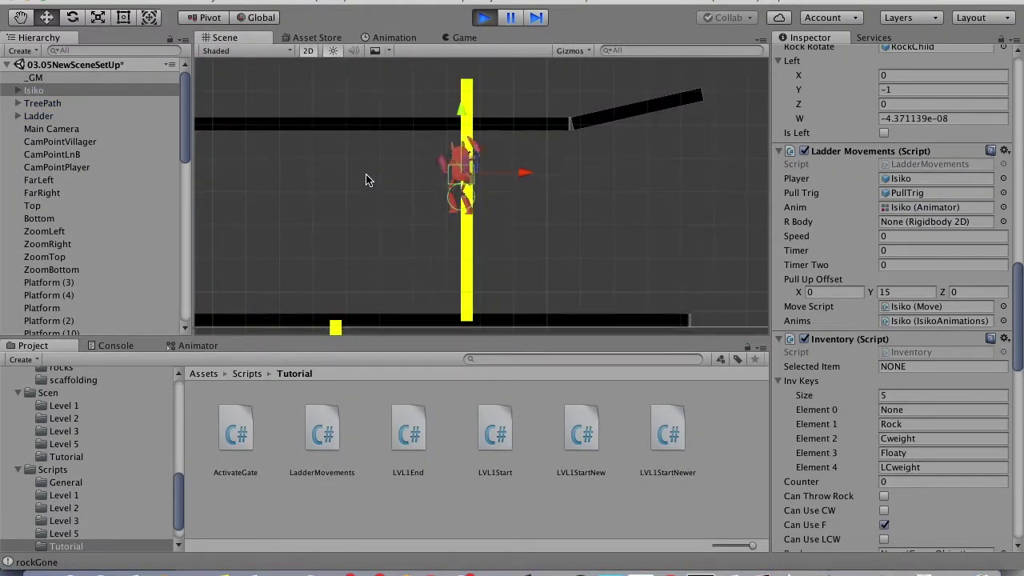
click(115, 345)
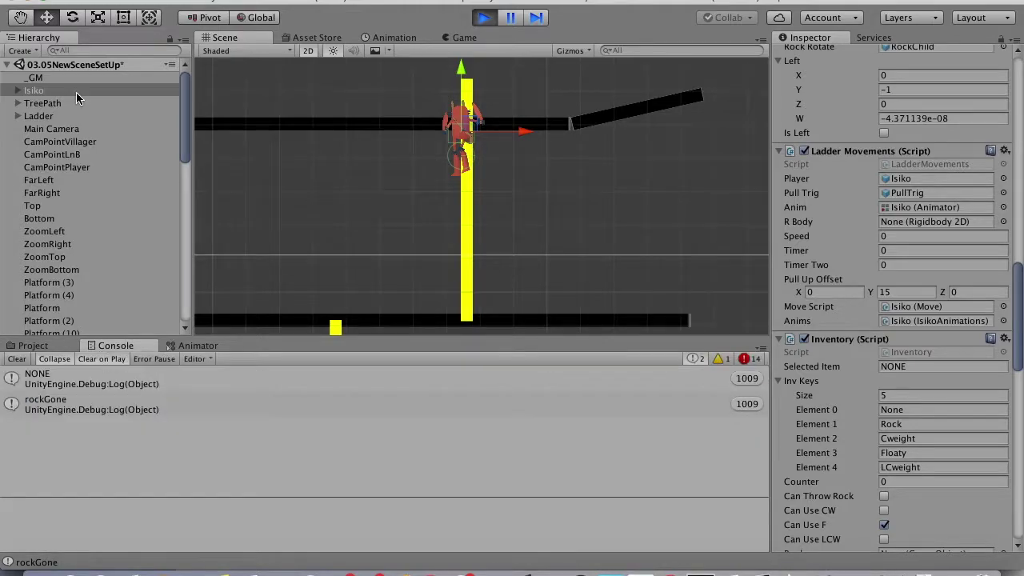
double_click(76, 92)
scroll(898, 203, up, 10)
Step: Extend the PullTrig condition in OnTriggerStay2D with && Input.GetKey (KeyCode.JoystickButton2)
key(super+Tab)
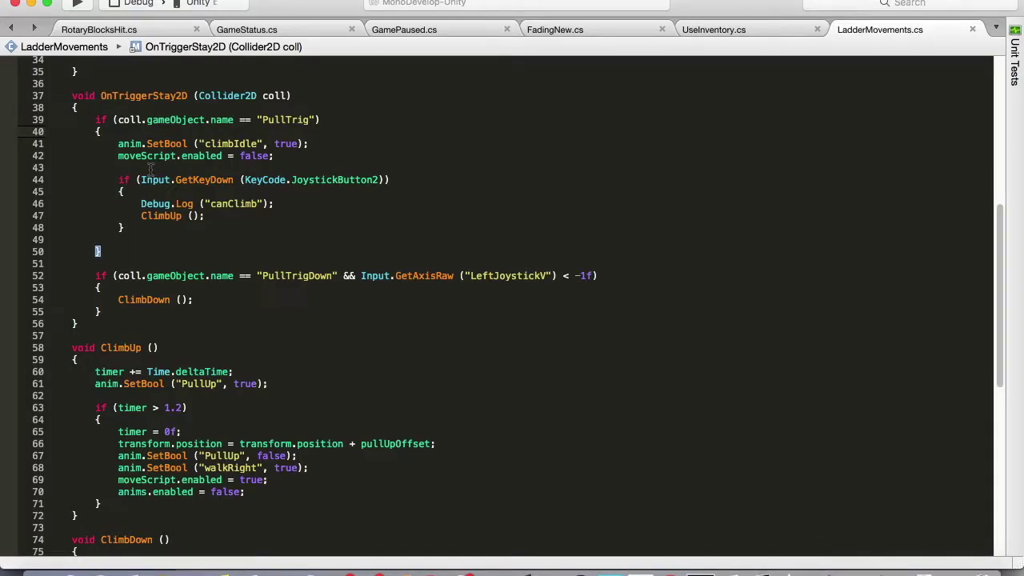
drag(384, 179, 141, 180)
key(super+c)
click(314, 120)
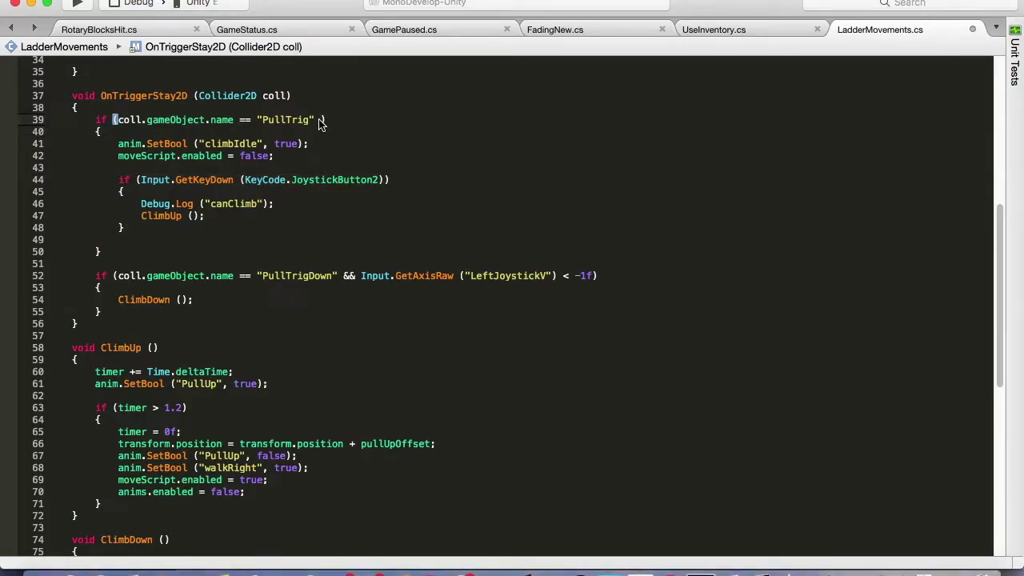
text(&&)
key(super+v)
click(431, 119)
key(BackSpace)
key(BackSpace)
key(BackSpace)
key(BackSpace)
Step: Move Debug.Log ("canClimb") and ClimbUp () to the start of the PullTrig block, delete the inner if statement, and save the script
drag(205, 216, 140, 203)
key(super+x)
click(103, 131)
key(Return)
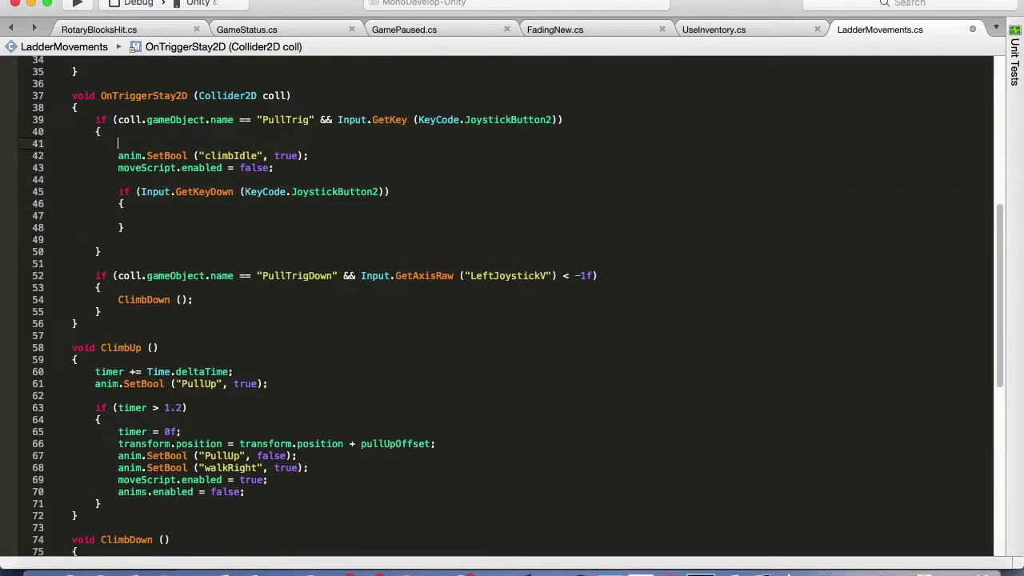
key(super+v)
drag(124, 240, 118, 191)
key(BackSpace)
key(BackSpace)
key(super+s)
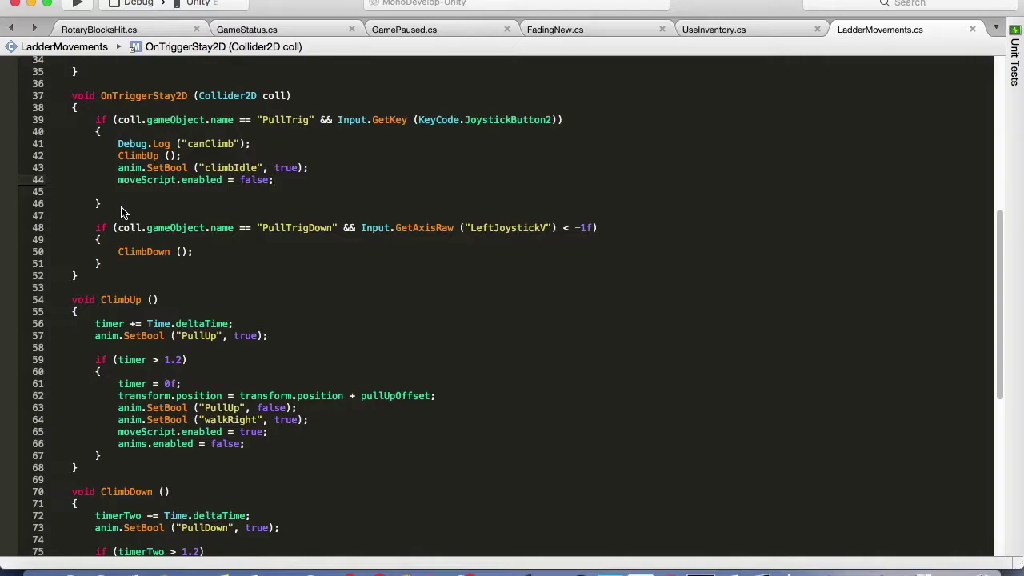
Step: Run the level repeatedly to test ladder climbing and inspect Isiko's Ladder Movements values, stopping play at the end
key(super+Tab)
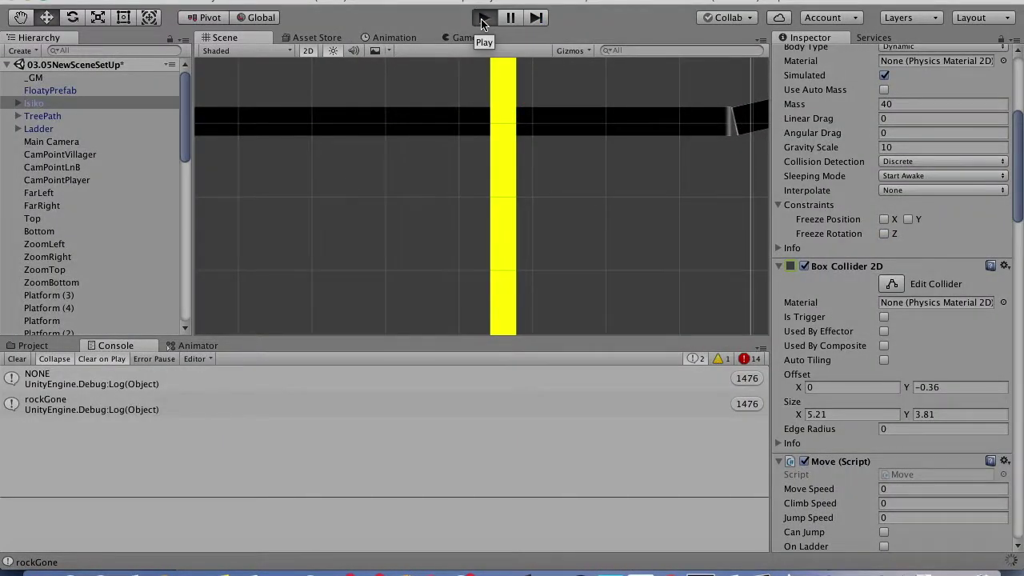
click(482, 19)
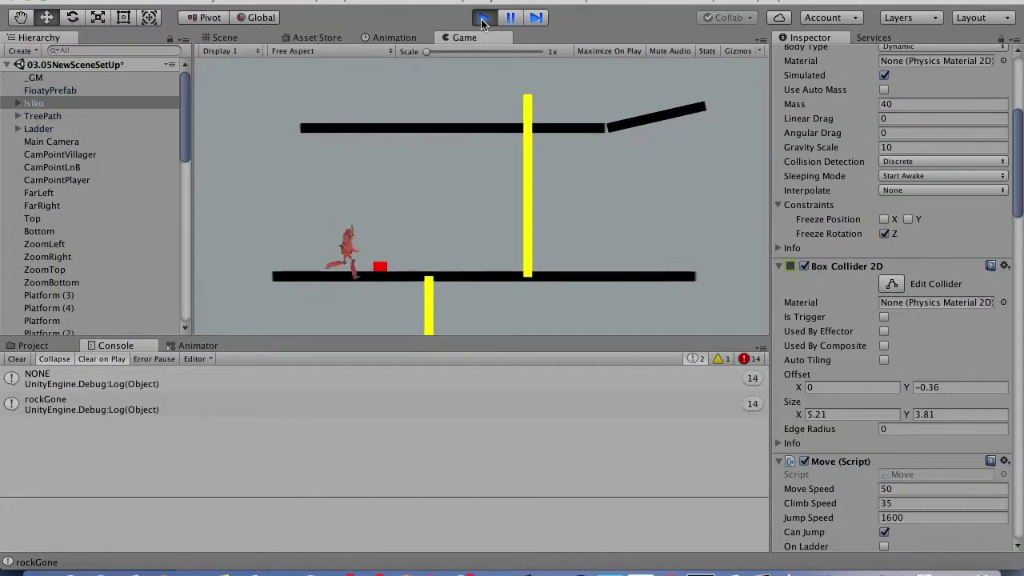
click(483, 20)
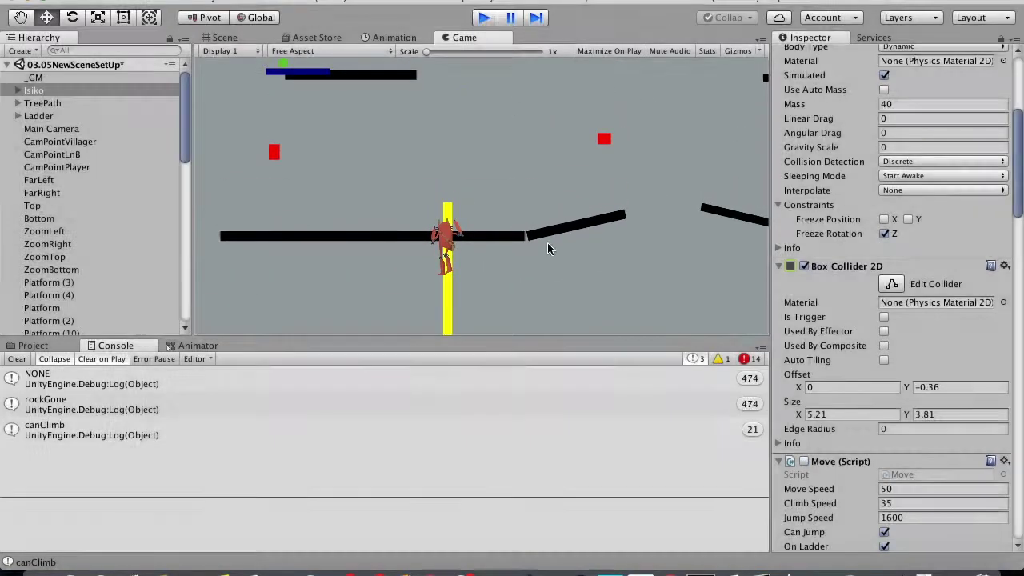
click(485, 20)
scroll(911, 466, down, 10)
scroll(911, 466, down, 5)
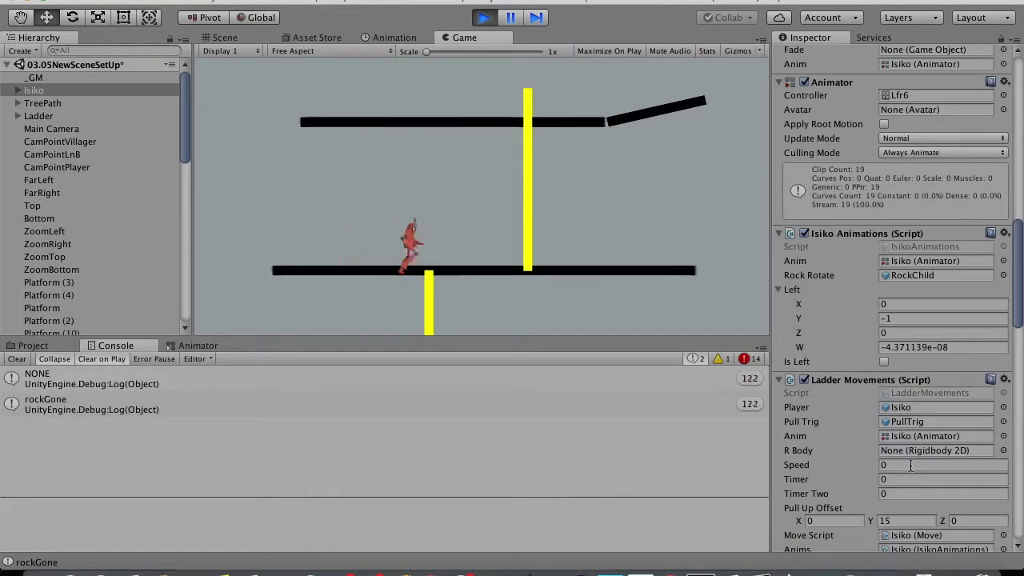
click(483, 18)
key(super+Tab)
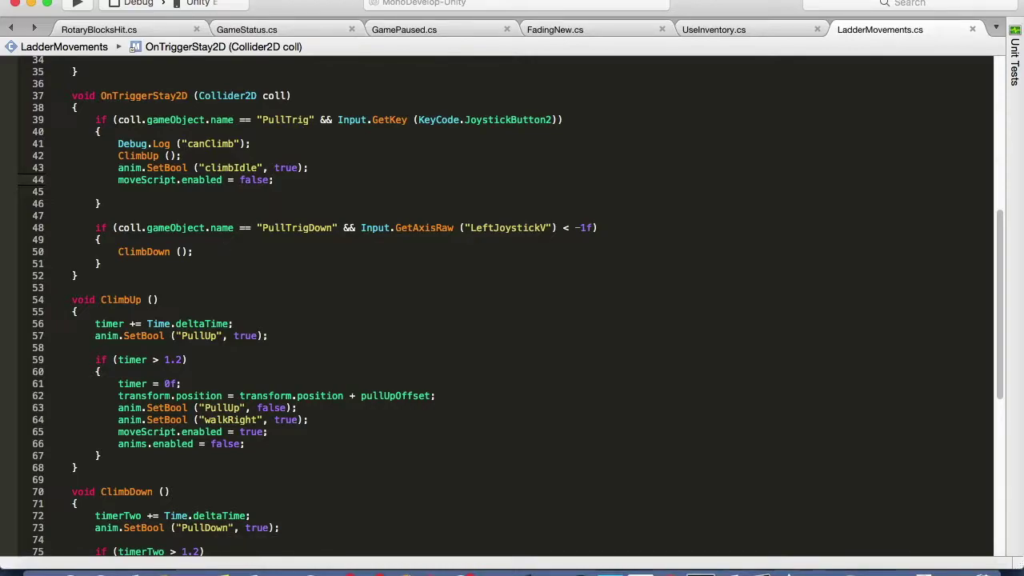
click(172, 1)
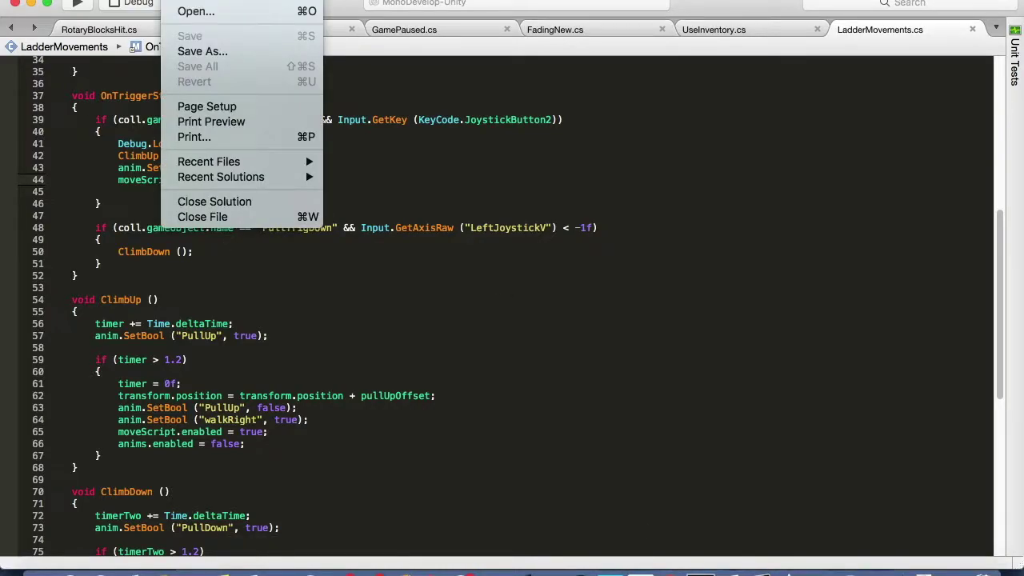
key(super+Tab)
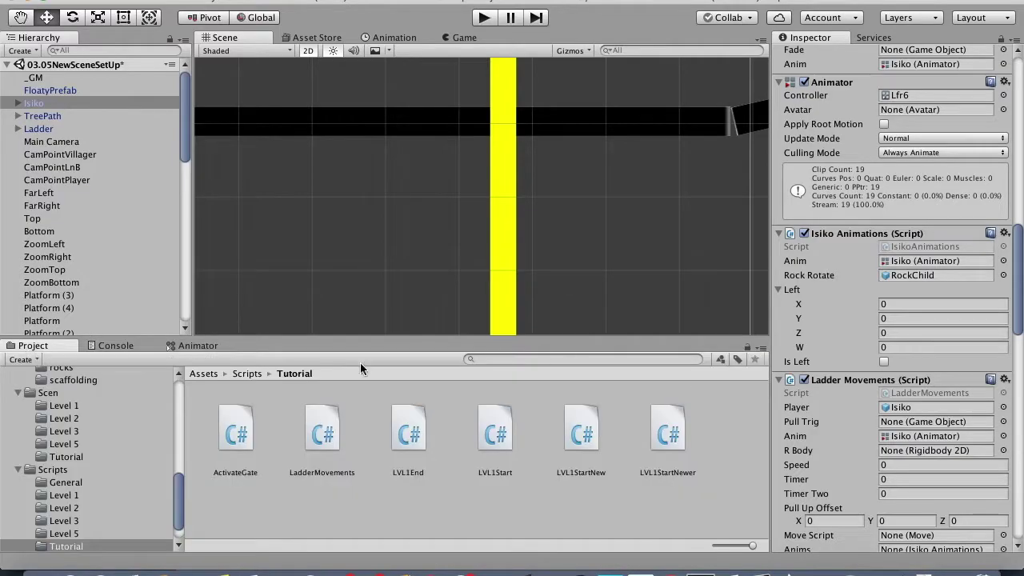
Step: Examine Isiko's Animator state graph and the conditions of the climbIdle to ClimbUp transition
click(198, 346)
drag(466, 463, 521, 449)
drag(412, 457, 468, 492)
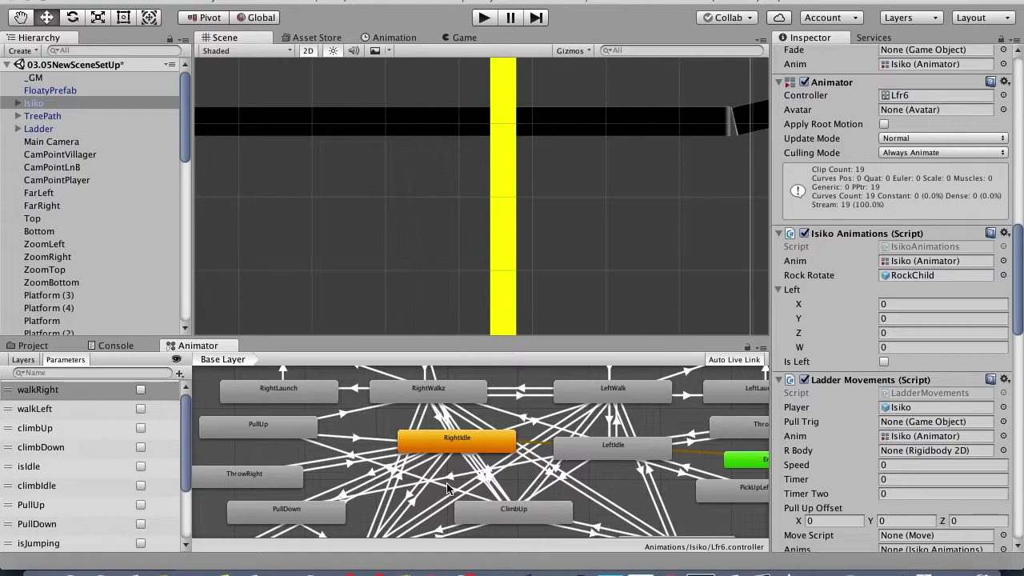
drag(499, 454, 483, 414)
drag(277, 451, 283, 459)
click(587, 494)
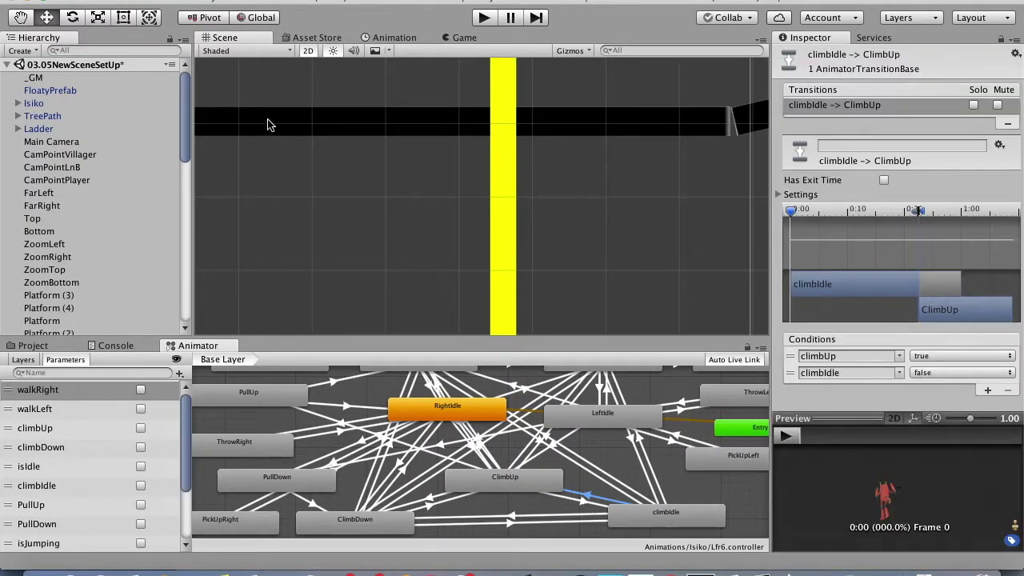
click(88, 2)
click(104, 45)
Step: Add the Level 4 Gate_top sprite to the scene inside the Layers object and set its X and Y scale to 10
scroll(384, 420, up, 2)
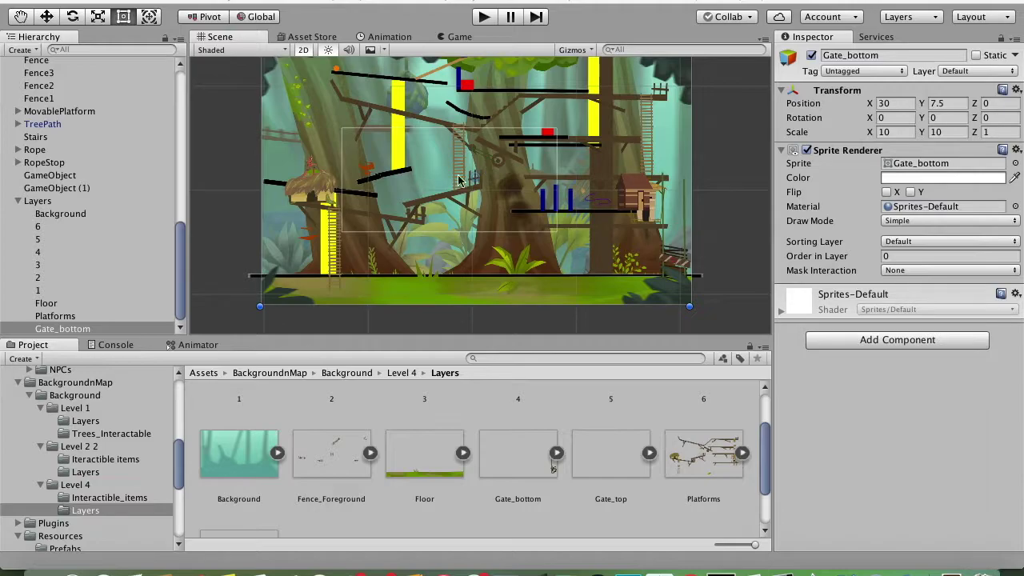
drag(611, 454, 451, 220)
drag(48, 328, 38, 188)
click(895, 132)
text(10)
key(Tab)
text(10)
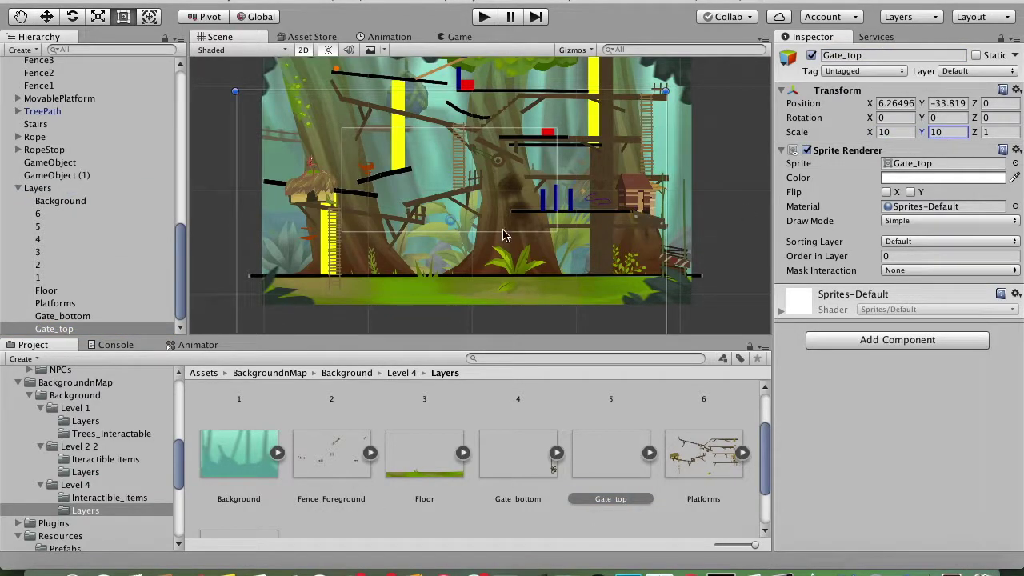
Step: Position Gate_top at X 30 and Y 7.5
click(895, 103)
text(30)
key(Tab)
text(7.5)
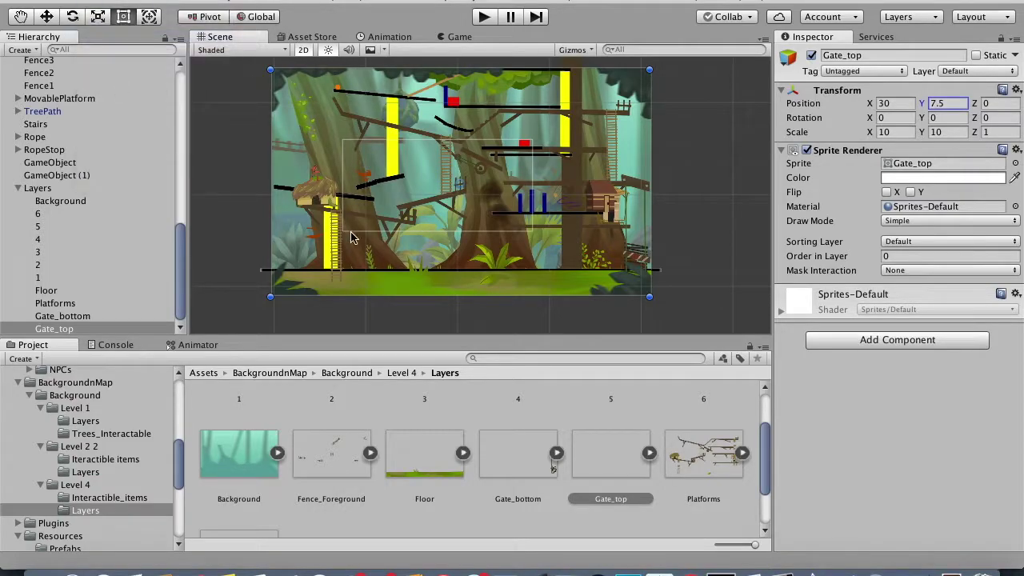
Step: Add the Fence_Foreground sprite to the scene with Order in Layer 1 and an X and Y scale of 10
scroll(355, 237, up, 5)
drag(332, 453, 443, 251)
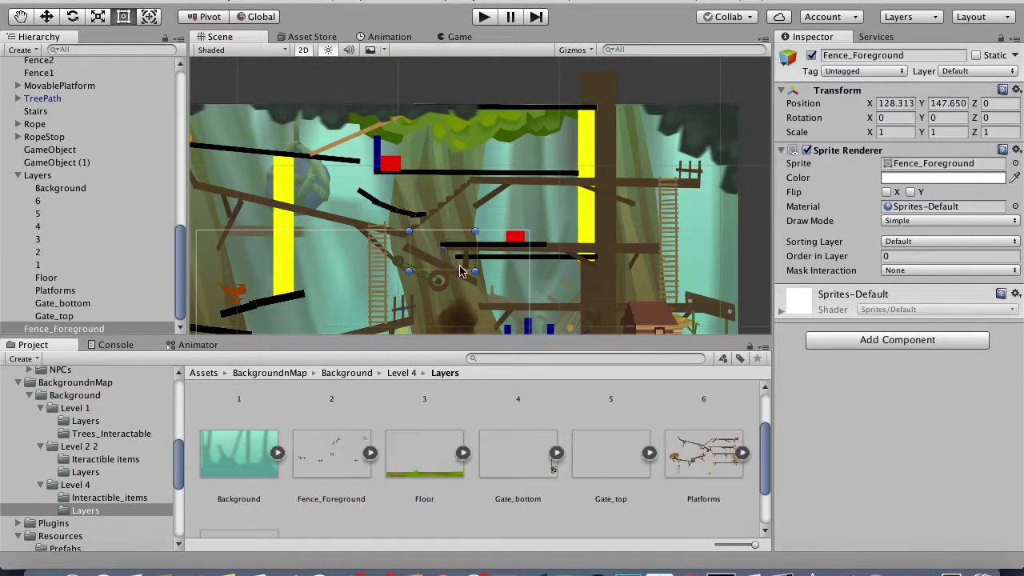
click(903, 256)
text(1)
click(894, 132)
text(10)
key(Tab)
text(10)
Step: Parent Fence_Foreground to the Layers object and position it at X 30, Y 7.5
drag(64, 329, 38, 175)
click(894, 104)
text(30)
click(948, 103)
text(7.5)
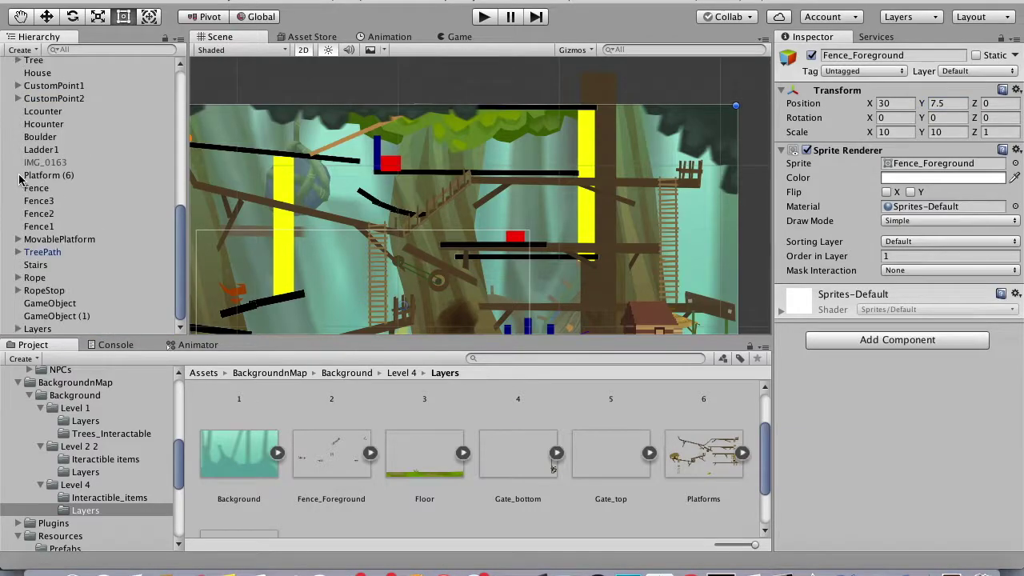
Step: Remove the brown placeholder trunk and the CustomPoint1 object from the scene
click(78, 65)
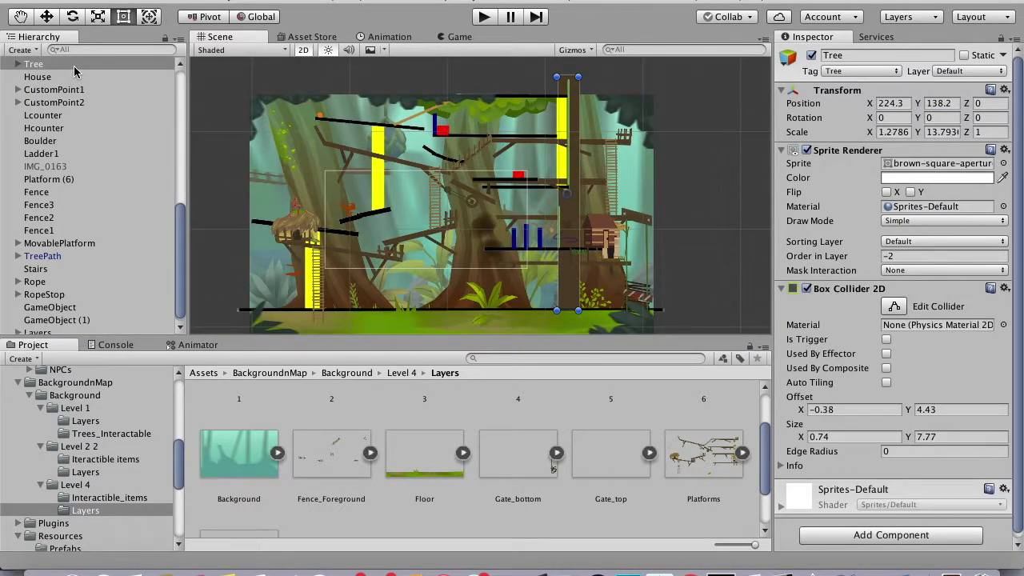
scroll(708, 206, up, 3)
click(565, 245)
right_click(110, 87)
click(144, 167)
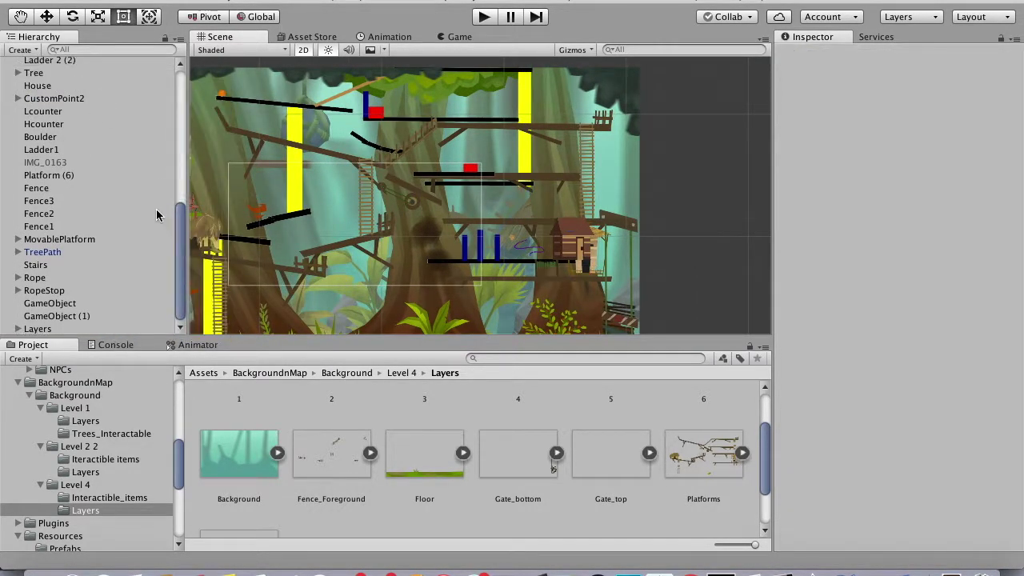
Step: Add the Tree_front_pannel sprite to the Layers object with Order in Layer 1
scroll(472, 456, down, 2)
drag(240, 480, 28, 320)
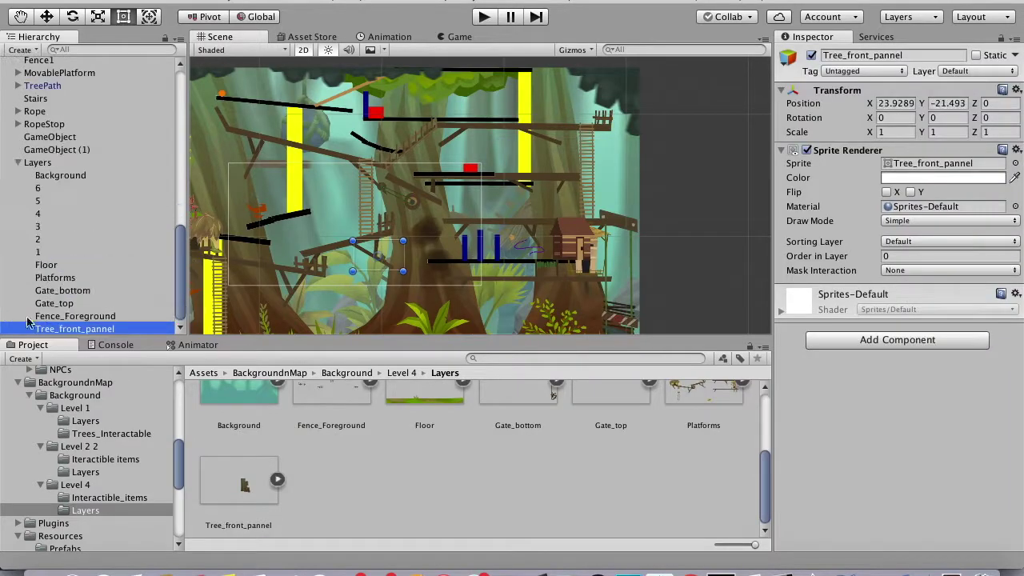
click(894, 256)
text(1)
Step: Position Tree_front_pannel at X 30, Y 7.5 and set its X and Y scale to 10
click(896, 104)
text(30)
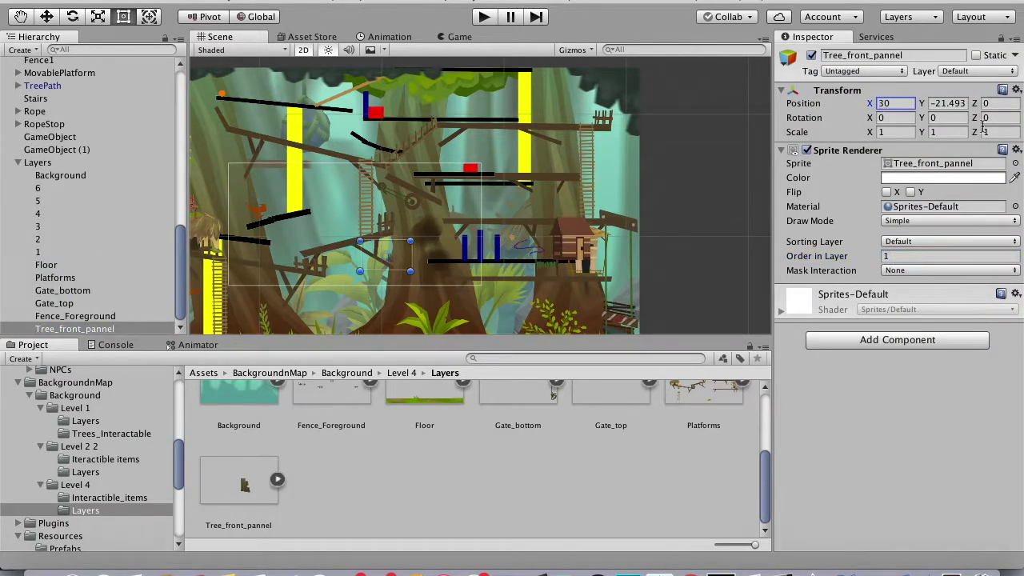
click(940, 106)
text(7.5)
click(894, 132)
text(10)
click(937, 132)
text(10)
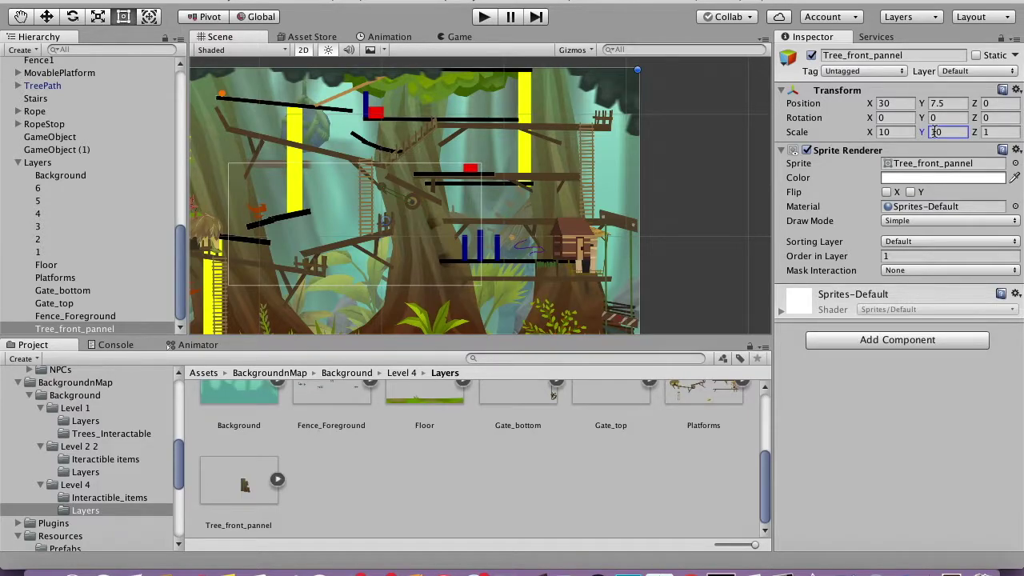
Step: Move Platform (5) down onto the sloping wooden beam in front of the hanging boulder and match its angle
drag(446, 268, 494, 276)
click(324, 115)
click(324, 114)
key(w)
drag(340, 74, 396, 138)
key(e)
Step: Delete the GameObject and LadderBlock child objects of Platform (5)
click(18, 64)
click(60, 76)
click(64, 90)
click(61, 77)
click(69, 91)
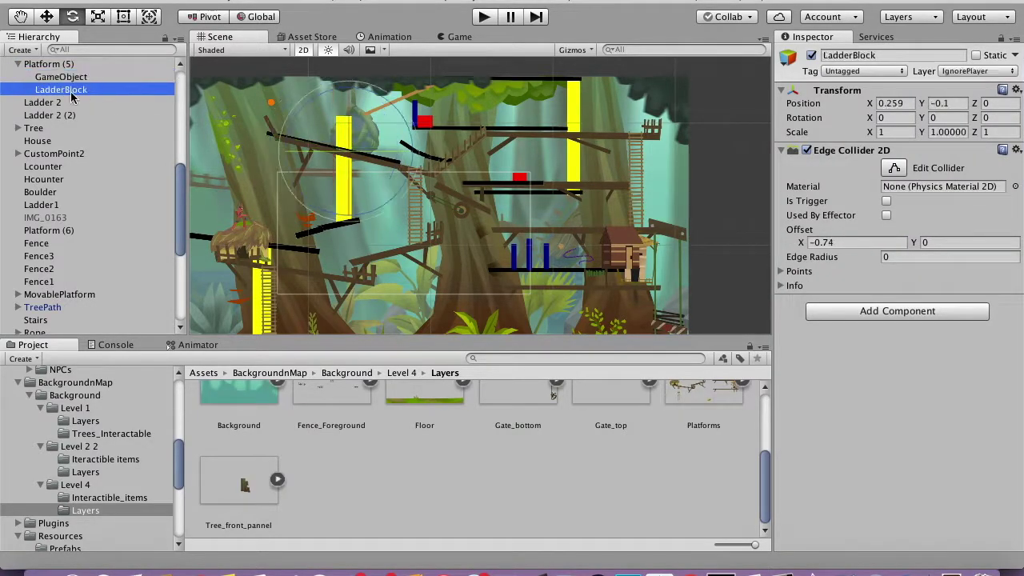
click(64, 66)
click(66, 79)
shift+click(69, 87)
key(super+BackSpace)
Step: Adjust Platform (5)'s edge collider points, disable its Sprite Renderer and align the collider with the sloping beam
click(788, 409)
drag(810, 451, 810, 445)
click(807, 150)
scroll(342, 167, up, 3)
drag(460, 174, 480, 181)
key(w)
drag(349, 89, 419, 149)
key(e)
key(w)
drag(358, 90, 358, 94)
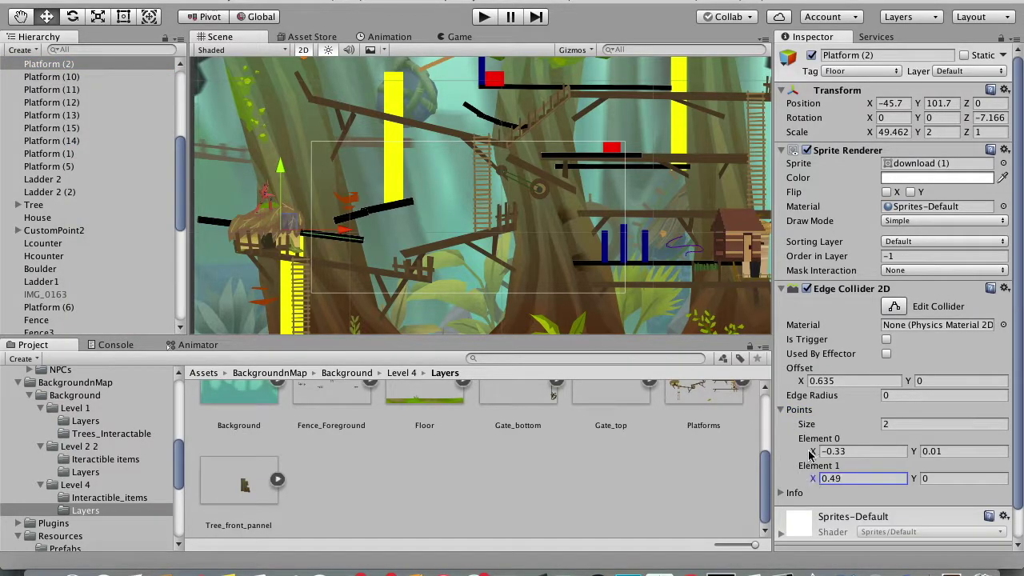
Step: Fit Platform (2) to the hut's walkway at X -12.3, Y 78.8, Z rotation -9.088, with collider Element 0 X -1.74 and its Sprite Renderer disabled
drag(810, 453, 773, 453)
drag(286, 224, 325, 259)
key(e)
click(807, 151)
drag(386, 272, 384, 289)
key(w)
drag(320, 232, 320, 231)
key(e)
key(w)
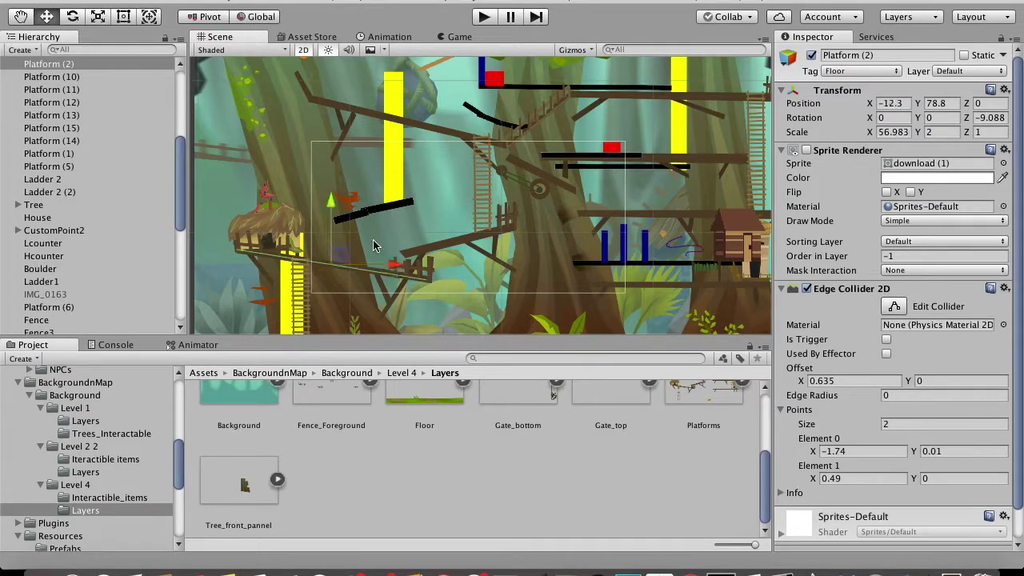
Step: Delete the yellow placeholder ladders Ladder1, Ladder 2 and Ladder 2 (2)
scroll(373, 240, down, 5)
click(307, 273)
click(308, 274)
right_click(77, 73)
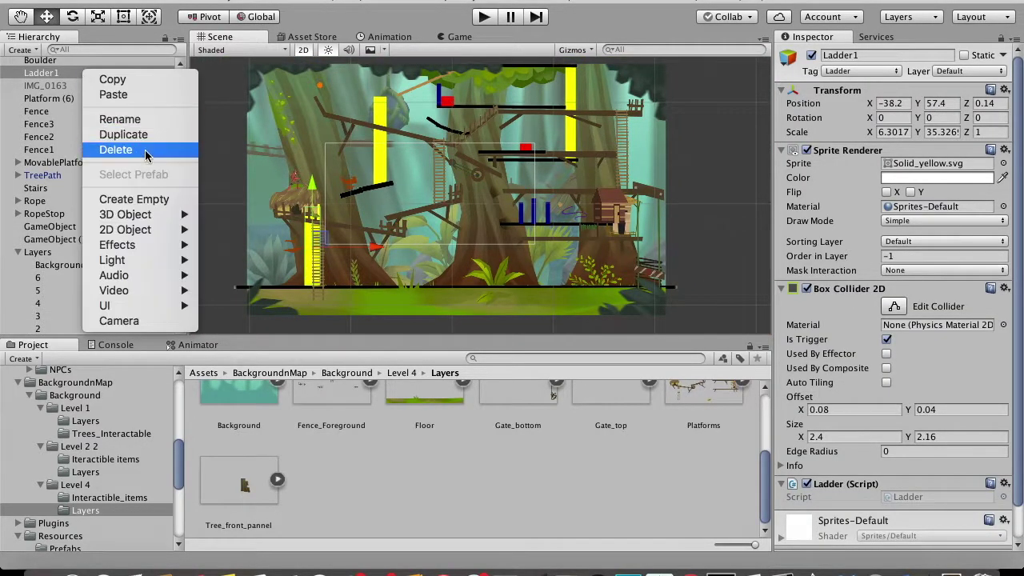
click(140, 86)
scroll(67, 218, down, 5)
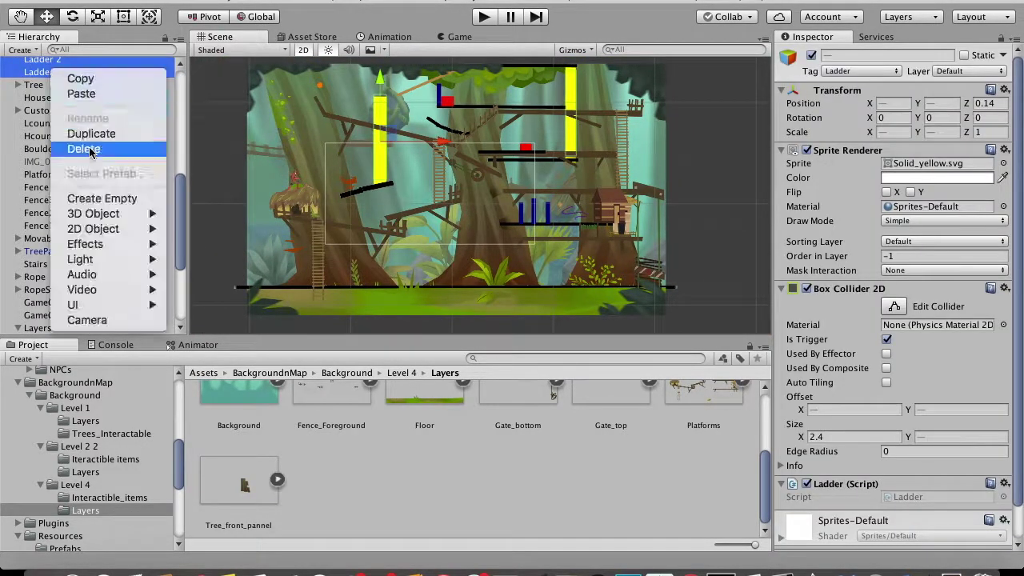
click(88, 146)
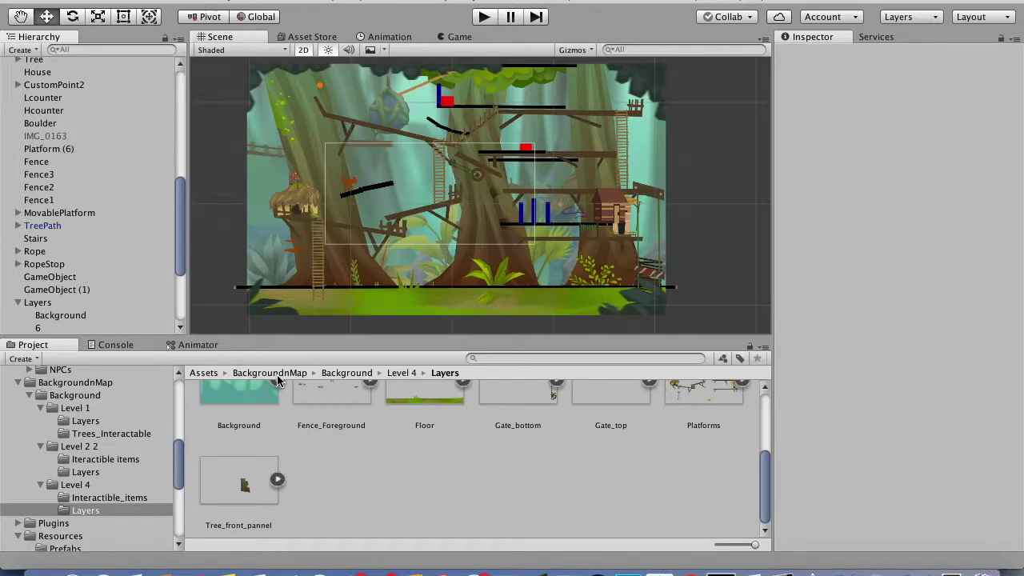
Step: Open Level 4's Interactible_items asset folder and inspect Platform (3) in the scene
scroll(346, 458, up, 3)
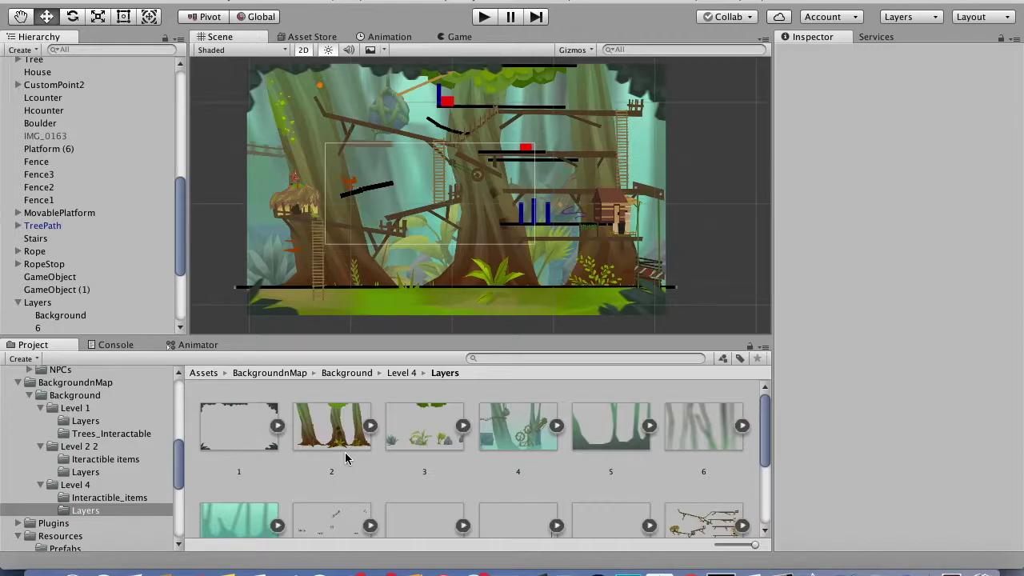
click(109, 498)
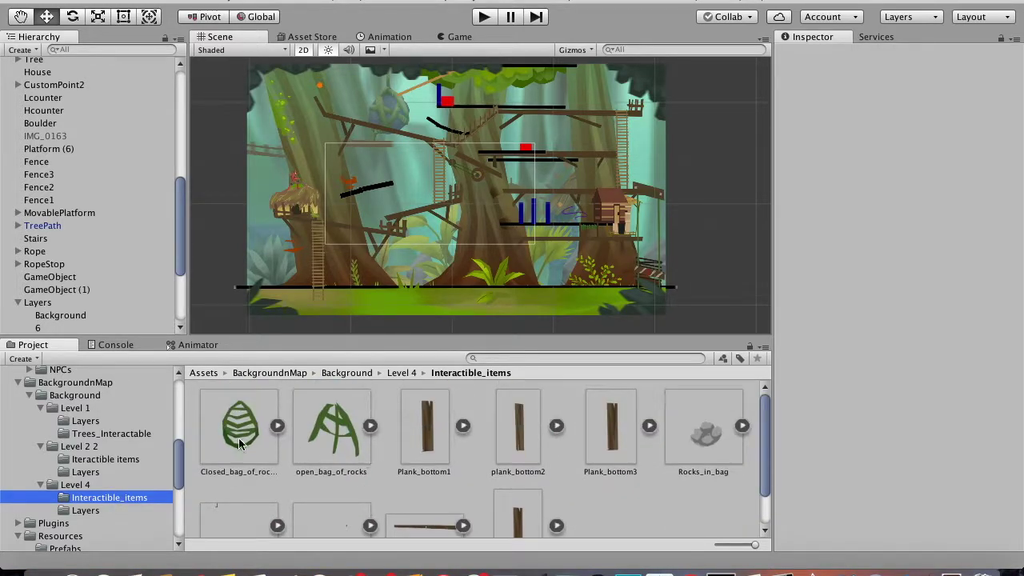
scroll(381, 300, up, 3)
click(384, 283)
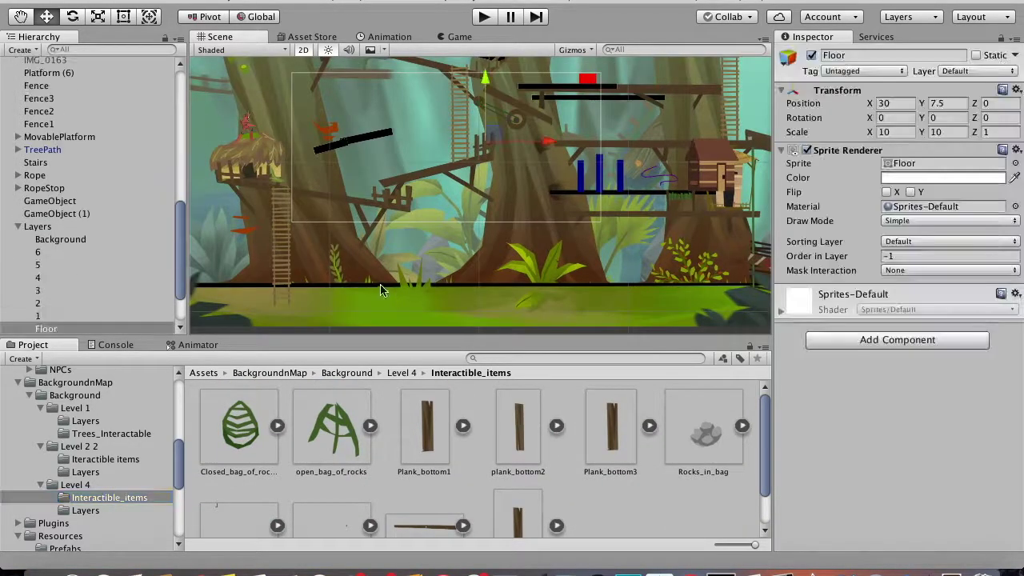
scroll(67, 248, up, 10)
click(65, 244)
scroll(308, 233, down, 4)
scroll(492, 154, up, 3)
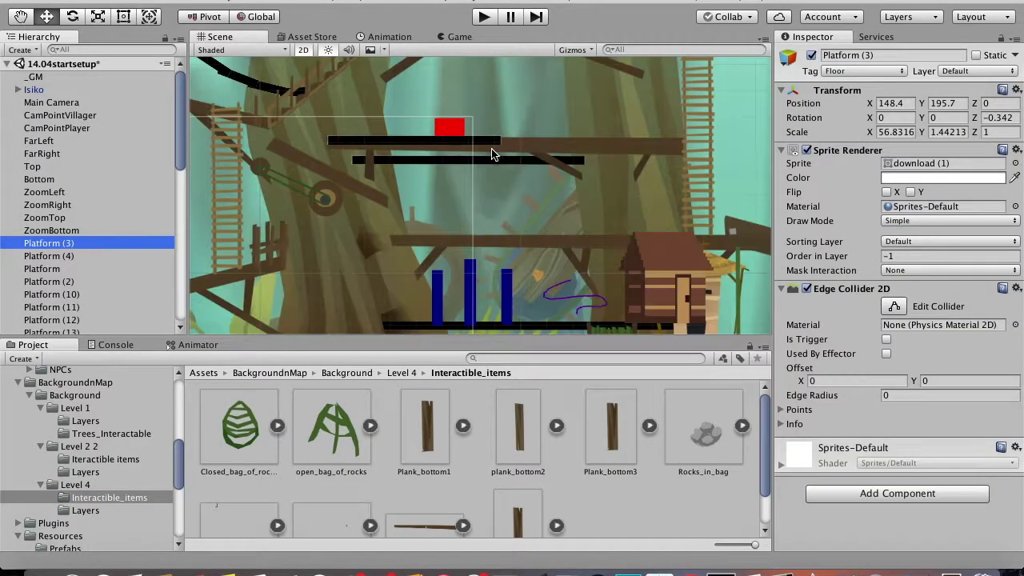
scroll(480, 175, down, 2)
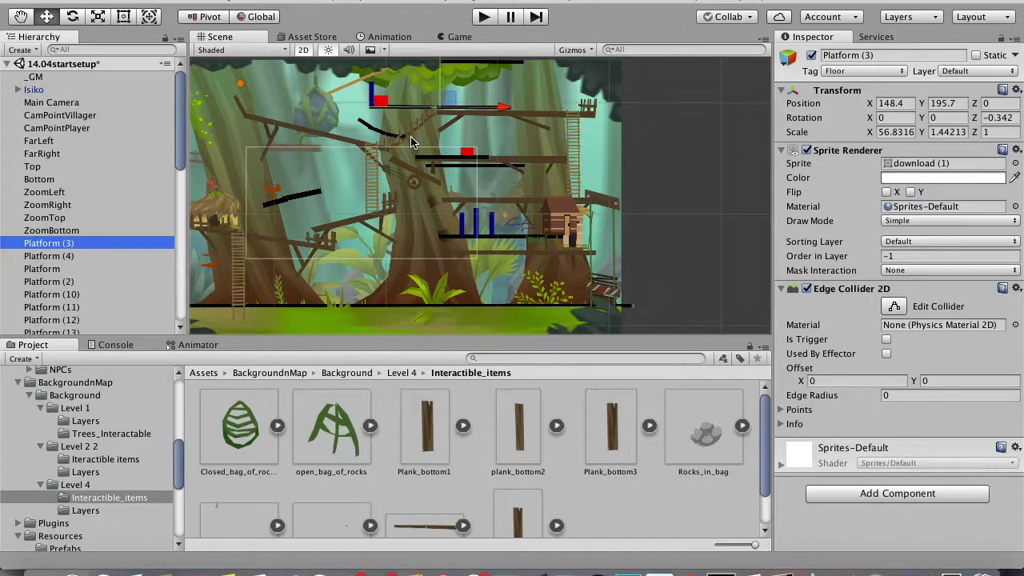
Step: Try to assign the Top_plank sprite to the Fence object's Sprite Renderer, and undo the change
click(344, 217)
click(124, 294)
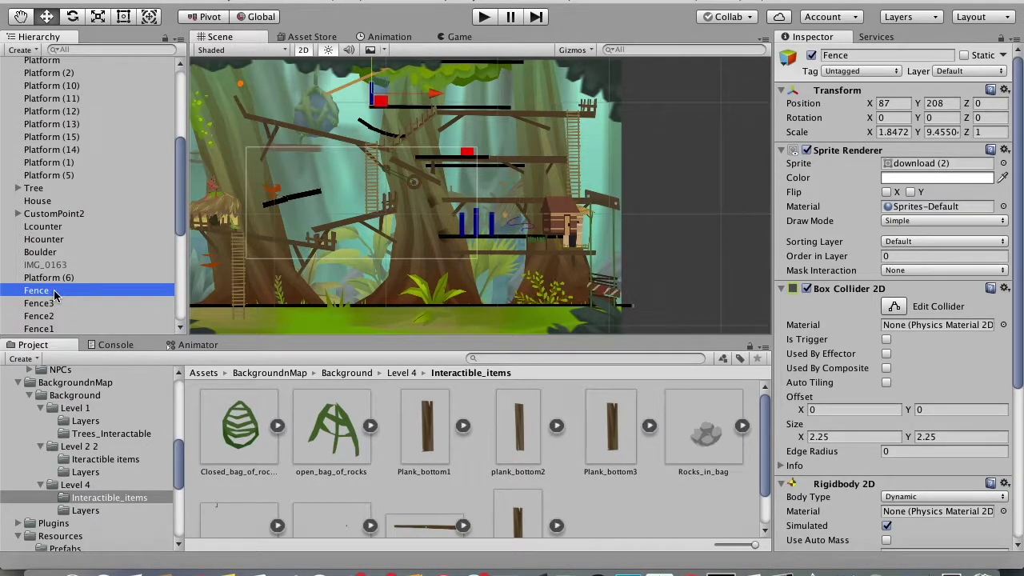
click(1003, 163)
click(704, 318)
click(518, 485)
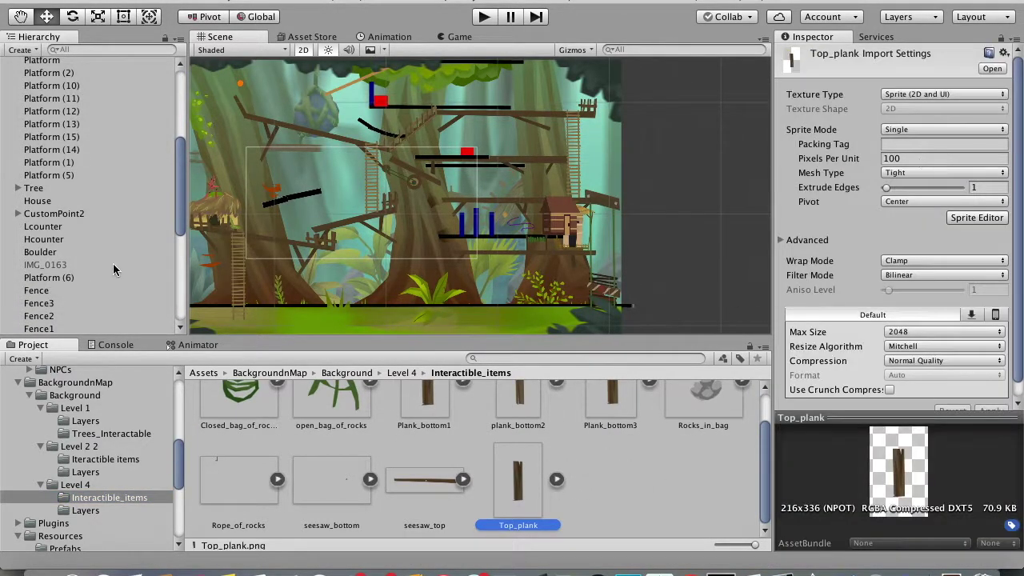
click(96, 290)
click(897, 165)
drag(898, 165, 897, 166)
scroll(370, 96, up, 10)
scroll(381, 210, down, 7)
key(super+z)
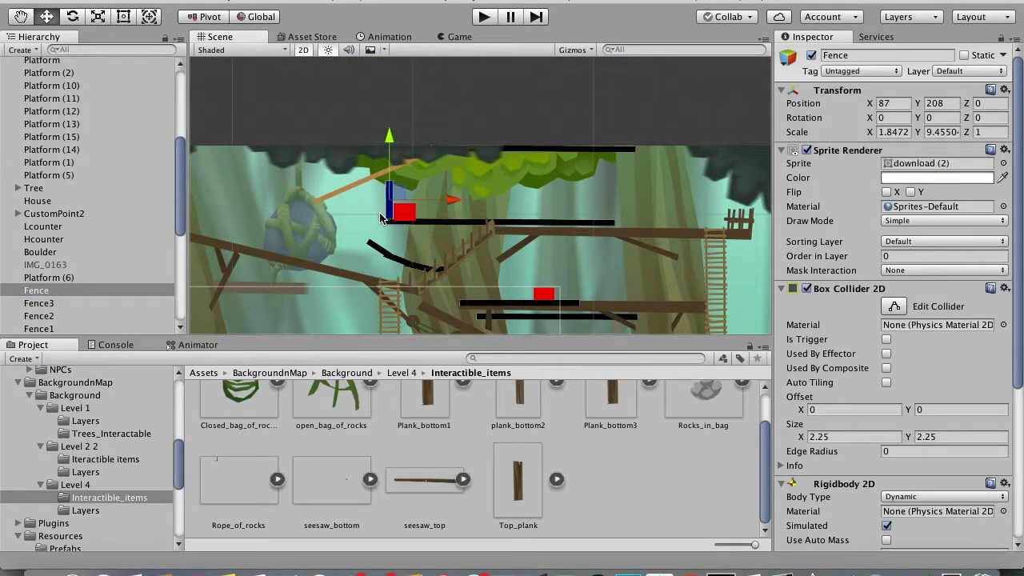
Step: Delete the Platform (13) object from the scene
scroll(382, 200, down, 4)
scroll(345, 256, up, 7)
scroll(497, 171, down, 3)
click(364, 172)
key(super+BackSpace)
Step: Move Platform (14) onto the sloping plank at X 75.4, Y 85.6 and remove its Sprite Renderer component
click(432, 158)
drag(424, 154, 533, 217)
click(1005, 150)
click(928, 186)
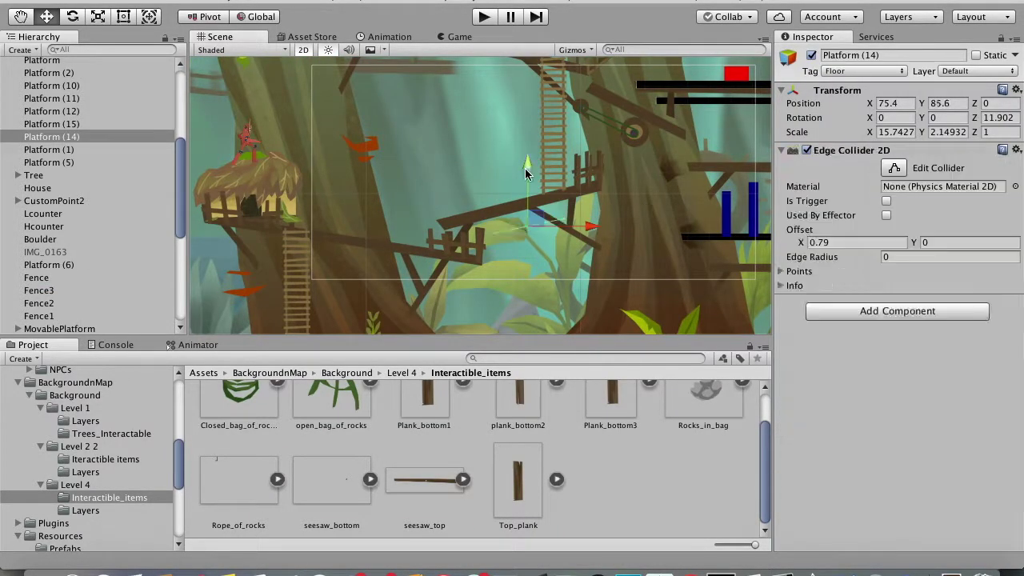
key(e)
key(r)
Step: Reselect Platform (14) and nudge it into line with the sloping plank's surface
click(625, 172)
scroll(84, 240, up, 10)
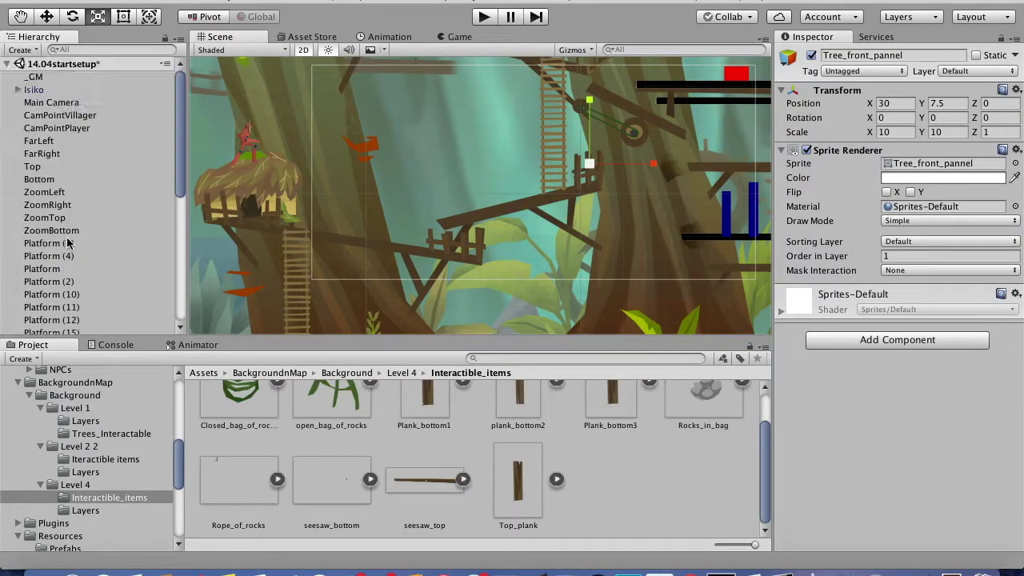
click(83, 295)
click(82, 320)
scroll(83, 313, down, 4)
click(83, 290)
key(w)
drag(585, 205, 576, 206)
drag(520, 155, 519, 161)
Step: Remove the Sprite Renderer from the black platform under the blue fences and align its collider with the wooden beam below the house
scroll(516, 215, down, 2)
drag(760, 233, 549, 199)
click(561, 200)
click(1012, 150)
click(929, 186)
drag(554, 140, 554, 165)
mouse_move(617, 225)
mouse_down()
mouse_move(648, 226)
mouse_move(635, 226)
mouse_up()
key(r)
key(w)
drag(634, 226, 631, 226)
Step: Delete the House object and select the Rope object
click(640, 172)
key(super+BackSpace)
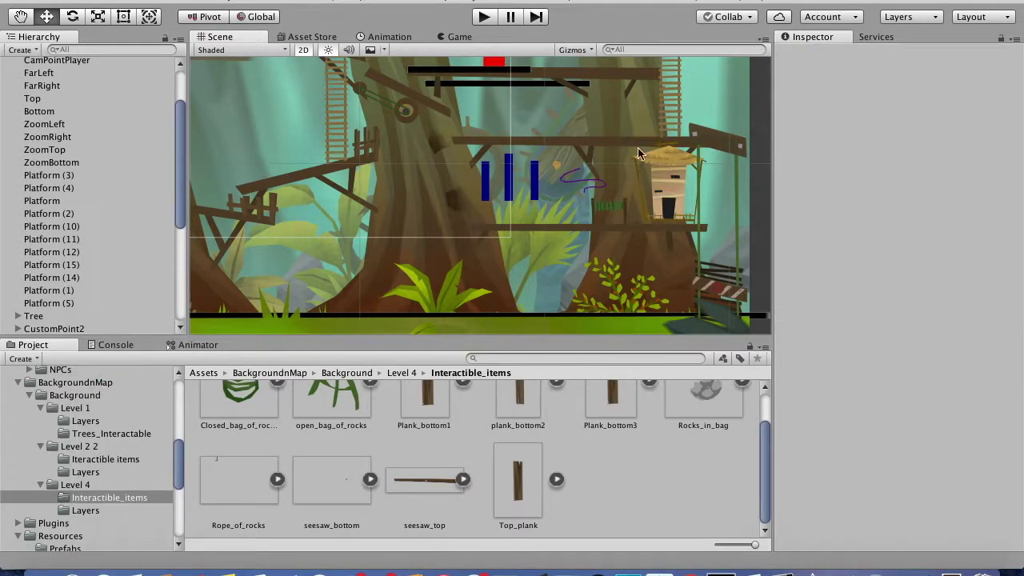
scroll(630, 248, down, 5)
scroll(632, 223, up, 5)
scroll(96, 240, down, 5)
click(34, 277)
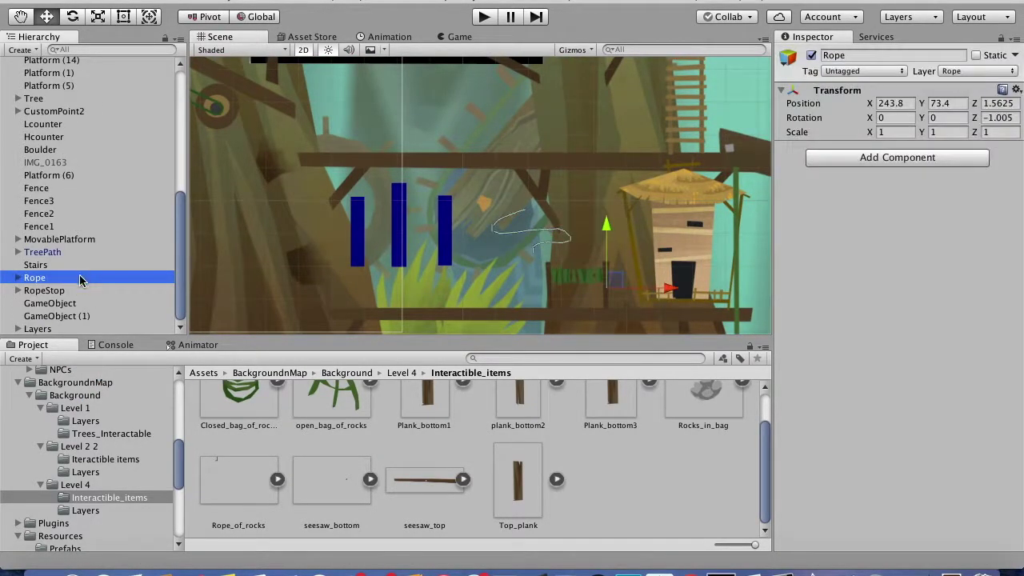
scroll(515, 266, down, 5)
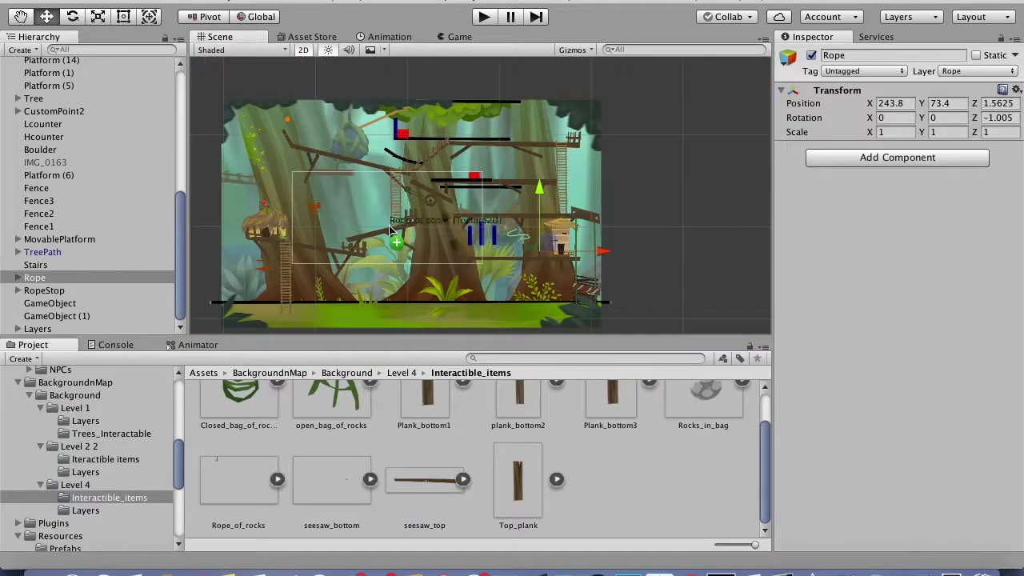
Step: Add the Rope_of_rocks sprite to the Layers object at X 30, Y 7.5 with an X and Y scale of 10
drag(239, 480, 37, 328)
click(962, 103)
text(7.5)
click(904, 132)
text(10)
click(940, 132)
text(10)
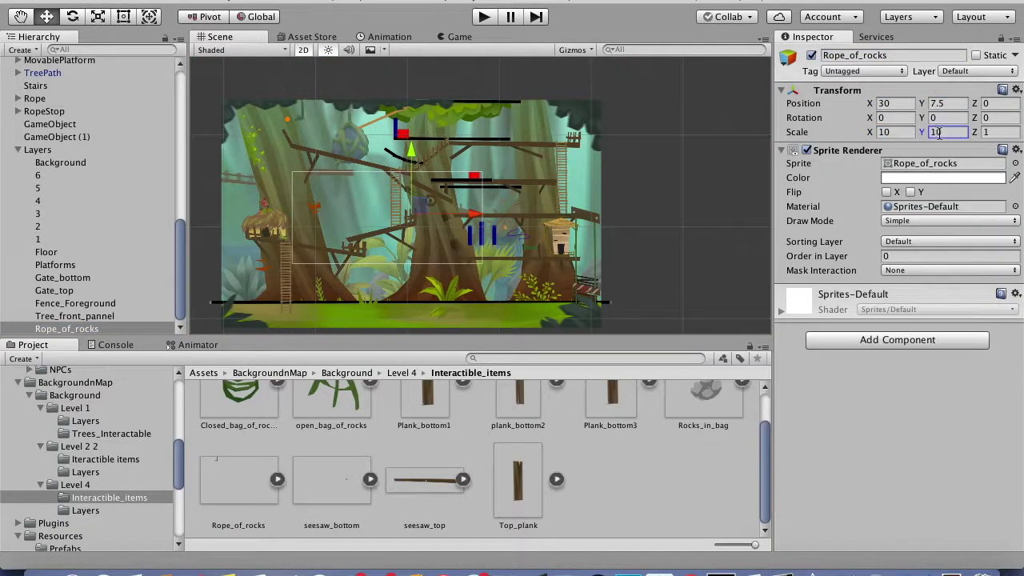
Step: Add the Closed_bag_of_rocks sprite to the scene, set its X and Y scale to 10 and hang it on the rope
scroll(327, 429, up, 3)
drag(238, 426, 297, 129)
scroll(295, 112, up, 5)
scroll(356, 160, down, 2)
click(895, 132)
text(10)
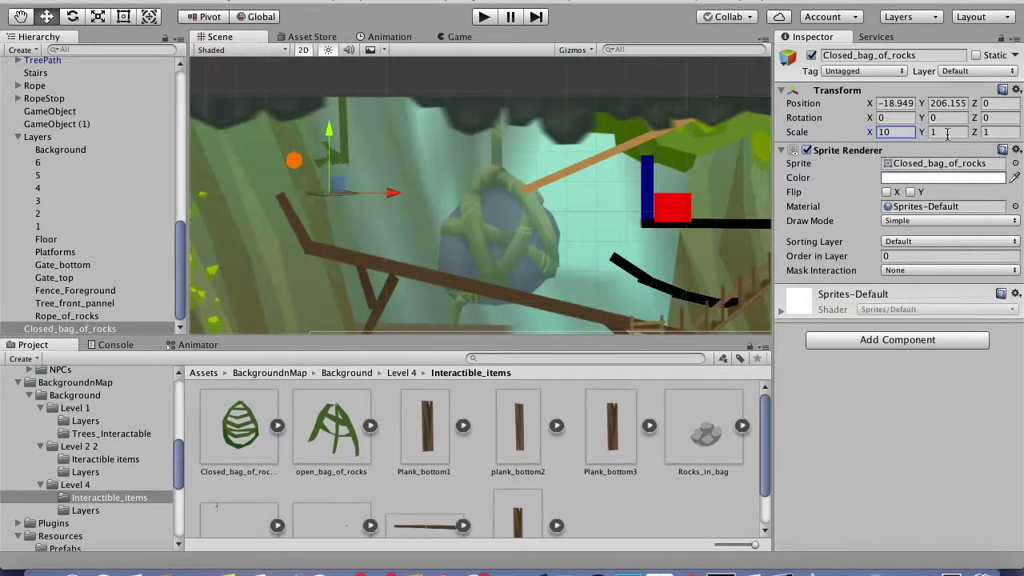
click(947, 132)
text(10)
drag(339, 184, 353, 188)
Step: Add the Rocks_in_bag sprite with an X and Y scale of 10 and place it inside the closed bag
drag(703, 425, 345, 205)
click(887, 132)
text(10)
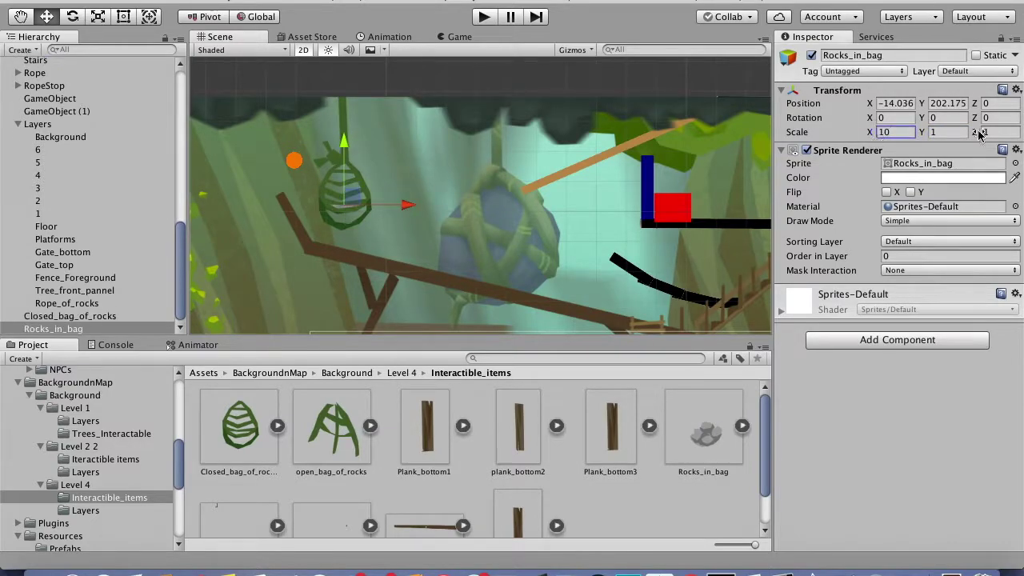
click(955, 133)
text(10)
drag(344, 145, 343, 139)
Step: Move the Stairs object onto the drawn staircase, rotate it to about -52.2 degrees and shorten it to match
scroll(595, 265, down, 3)
click(560, 206)
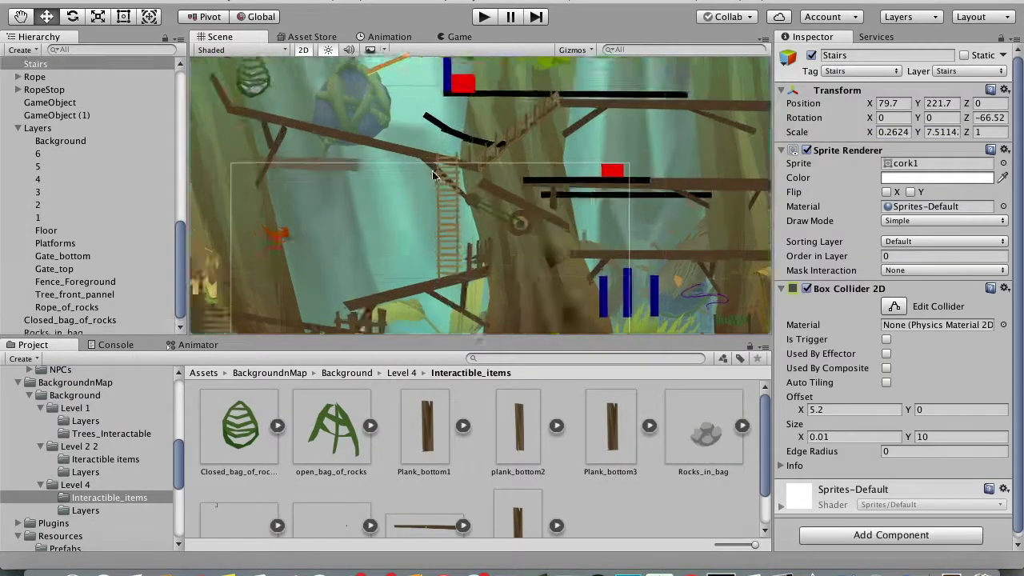
drag(500, 136, 572, 229)
scroll(570, 324, up, 3)
key(e)
drag(473, 171, 456, 144)
key(r)
key(w)
drag(489, 169, 518, 169)
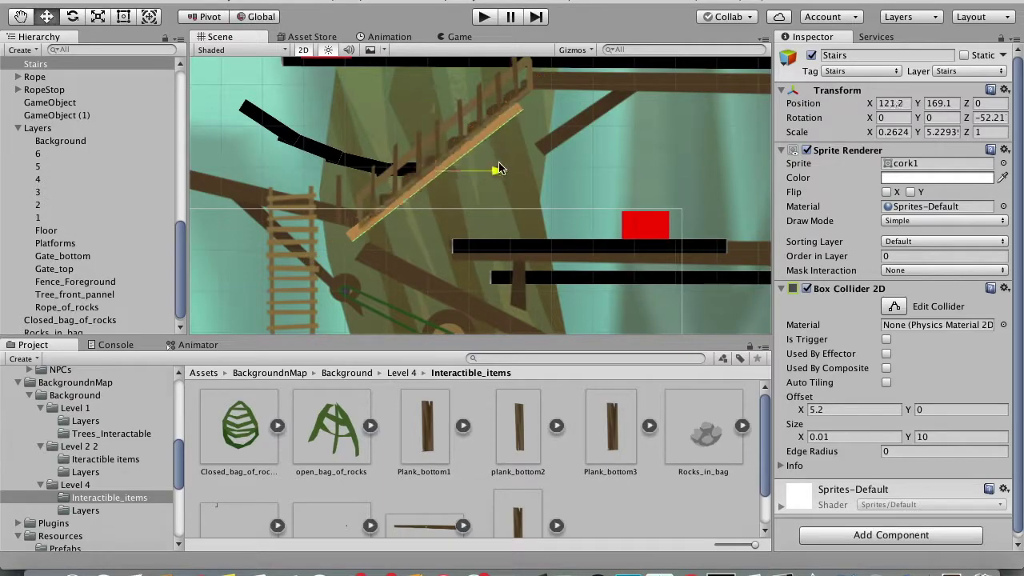
Step: Remove the Stairs object's Sprite Renderer and fit its collider to the staircase with a Y scale of about 5.45
drag(452, 117, 453, 99)
drag(514, 155, 500, 156)
click(1004, 151)
click(936, 188)
key(r)
drag(487, 114, 490, 112)
key(w)
drag(491, 162, 496, 162)
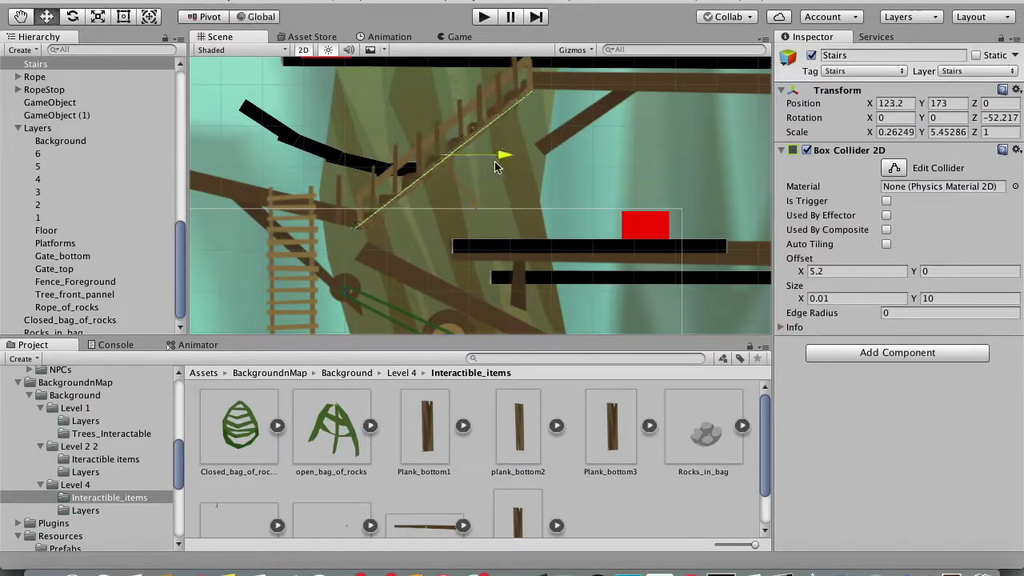
drag(443, 94, 461, 135)
key(e)
Step: Delete Platform (11), Platform (12) and Platform (15) from the scene
scroll(290, 109, down, 3)
click(285, 123)
click(109, 79)
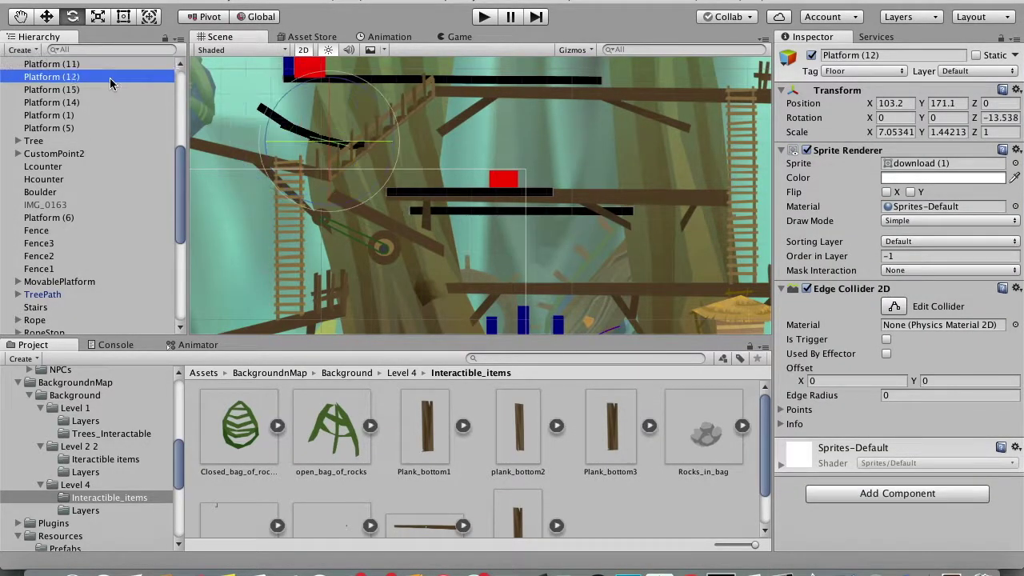
click(103, 89)
shift+click(101, 66)
key(super+BackSpace)
Step: Move Platform (10) down onto the sloped beam beside the pulley wheel and remove its Sprite Renderer
click(281, 118)
key(w)
drag(284, 108, 431, 189)
click(1012, 151)
click(944, 189)
Step: Fit Platform (10)'s edge collider to the sloped beam with an X scale of about 21.38 at X 125.6, Y 137.8
key(e)
key(r)
drag(432, 245, 534, 291)
key(w)
mouse_move(383, 212)
mouse_down()
mouse_move(443, 224)
mouse_move(443, 252)
mouse_move(399, 213)
mouse_up()
key(e)
key(r)
key(w)
Step: Move the uppermost black platform down onto the top wooden walkway
scroll(466, 240, down, 3)
scroll(611, 460, down, 3)
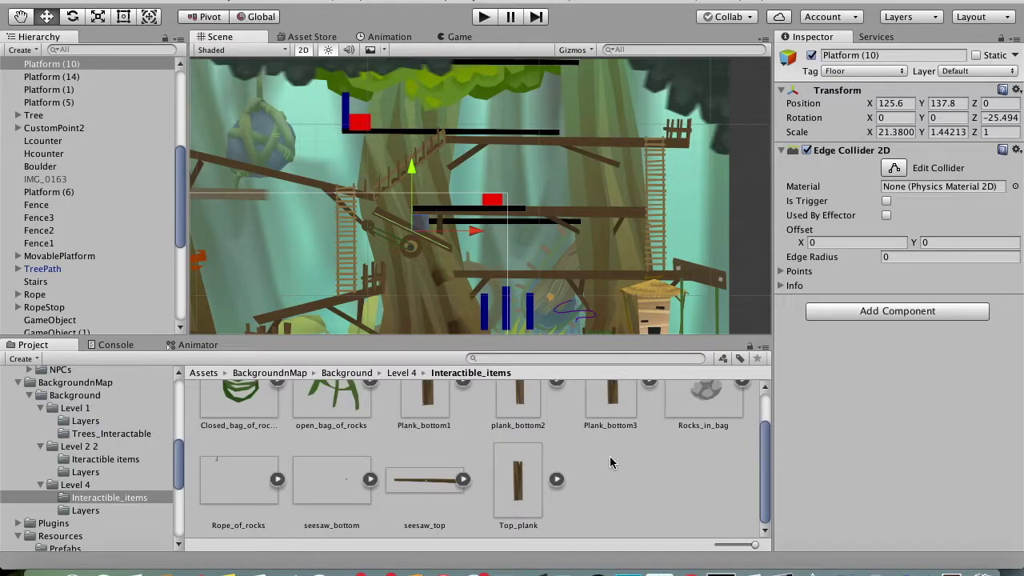
scroll(611, 461, up, 3)
scroll(611, 460, down, 3)
scroll(611, 461, up, 3)
click(392, 131)
drag(578, 191, 586, 224)
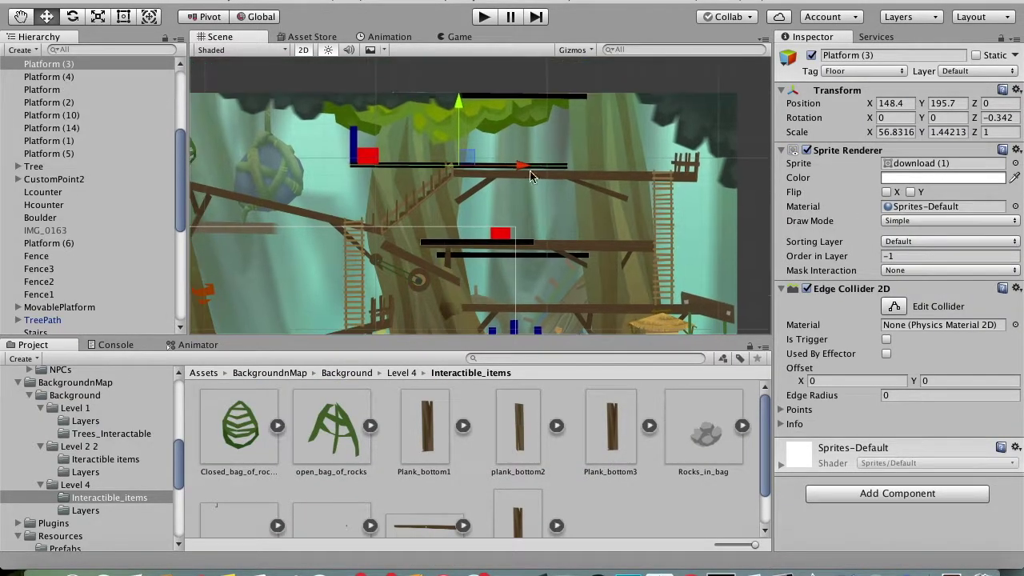
click(500, 96)
drag(500, 76, 550, 168)
Step: Move Platform (3) down and to the right onto the second wooden walkway
click(480, 165)
drag(453, 102, 479, 175)
drag(464, 231, 528, 235)
Step: Move Platform (4) down onto the walkway above the hut and place MovablePlatform just above it
click(485, 197)
click(485, 193)
click(426, 186)
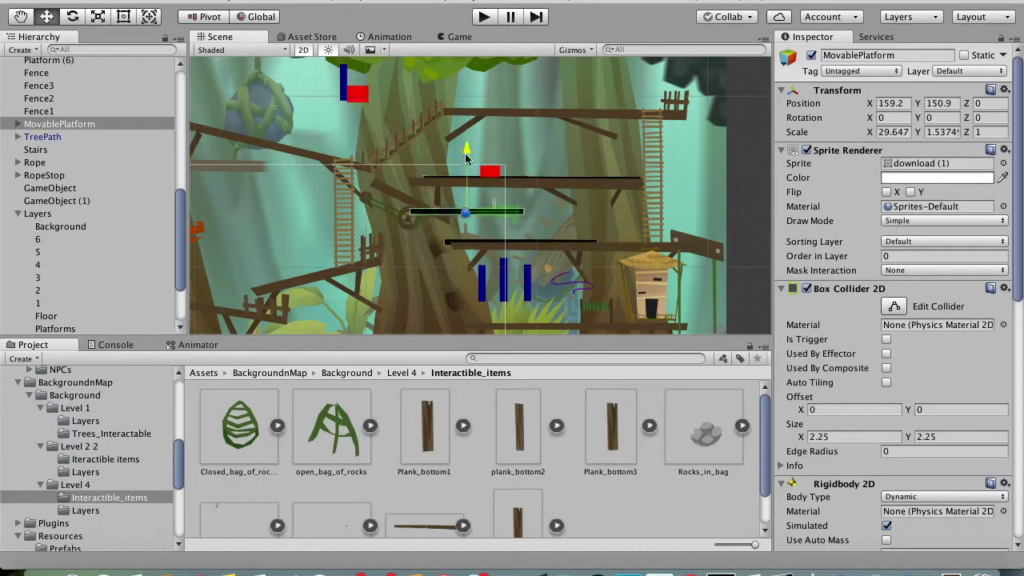
click(500, 183)
Step: Move the three blue fences down onto the lowest walkway beside the hut
click(344, 84)
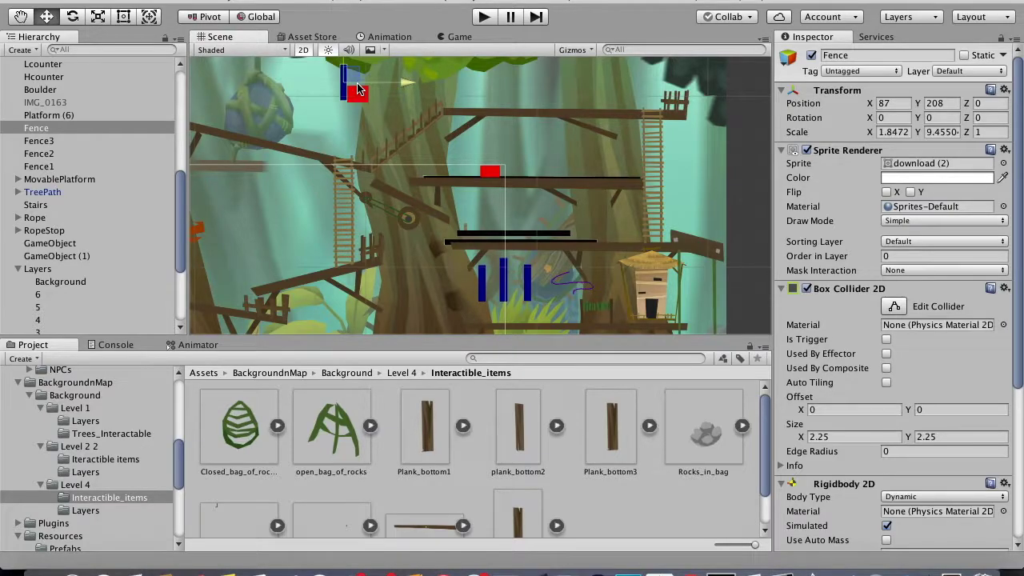
scroll(424, 160, down, 3)
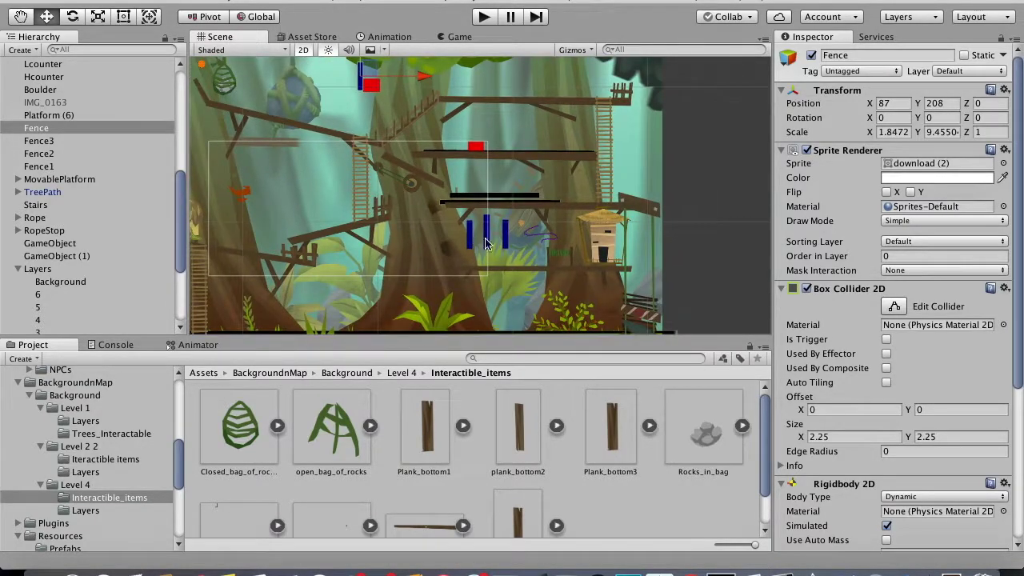
click(483, 224)
click(485, 225)
drag(486, 181, 487, 196)
click(505, 234)
drag(506, 183, 507, 199)
Step: Move the Rope object down and to the right near the hut, to X 264.1, Y 56.7
click(538, 234)
click(35, 218)
drag(573, 200, 573, 223)
drag(636, 281, 664, 280)
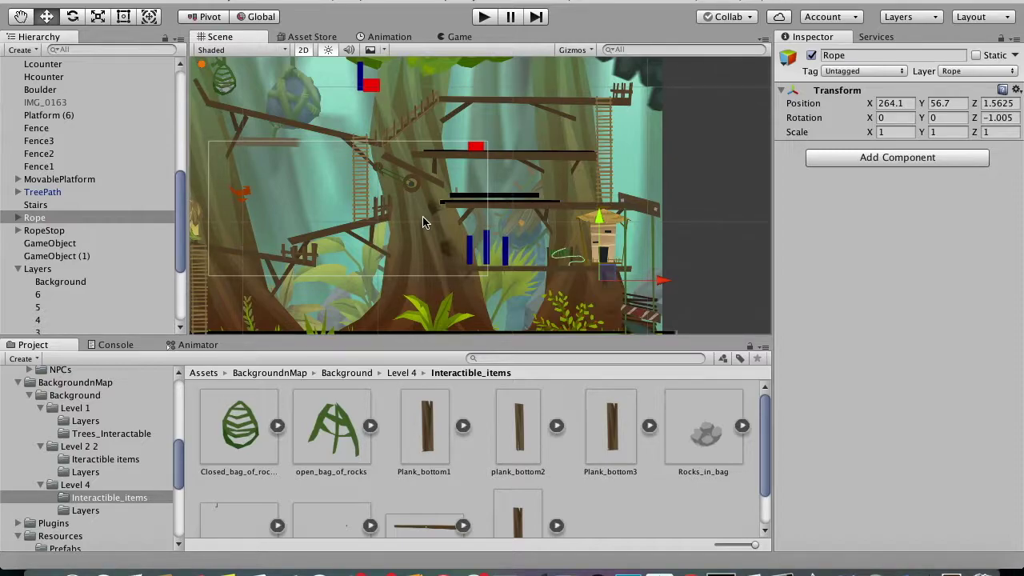
Step: Switch to Google Drive in the browser, open the Level 4 Layers folder and download Platforms.png
click(89, 2)
click(126, 38)
click(691, 571)
double_click(434, 264)
double_click(415, 232)
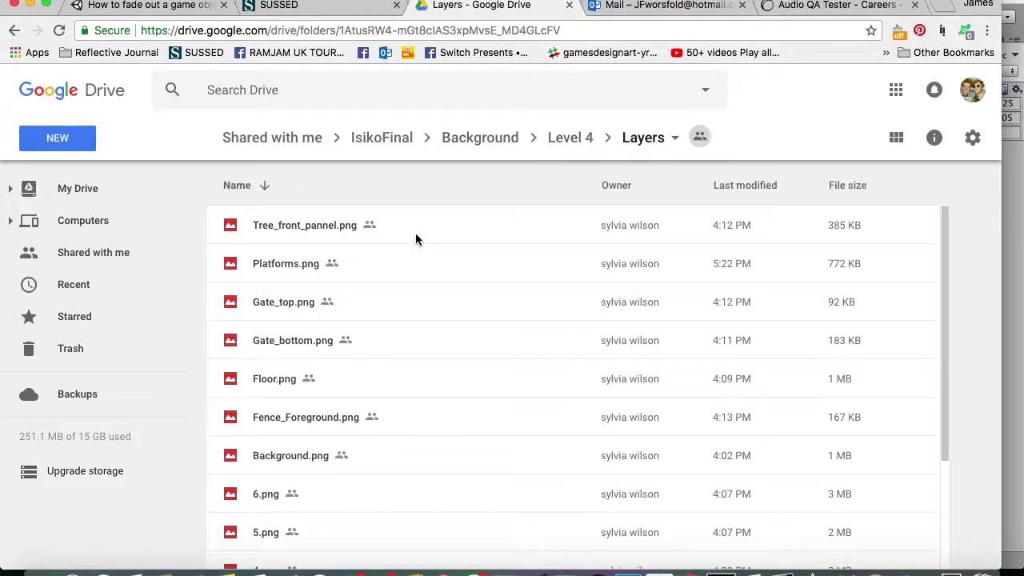
double_click(307, 265)
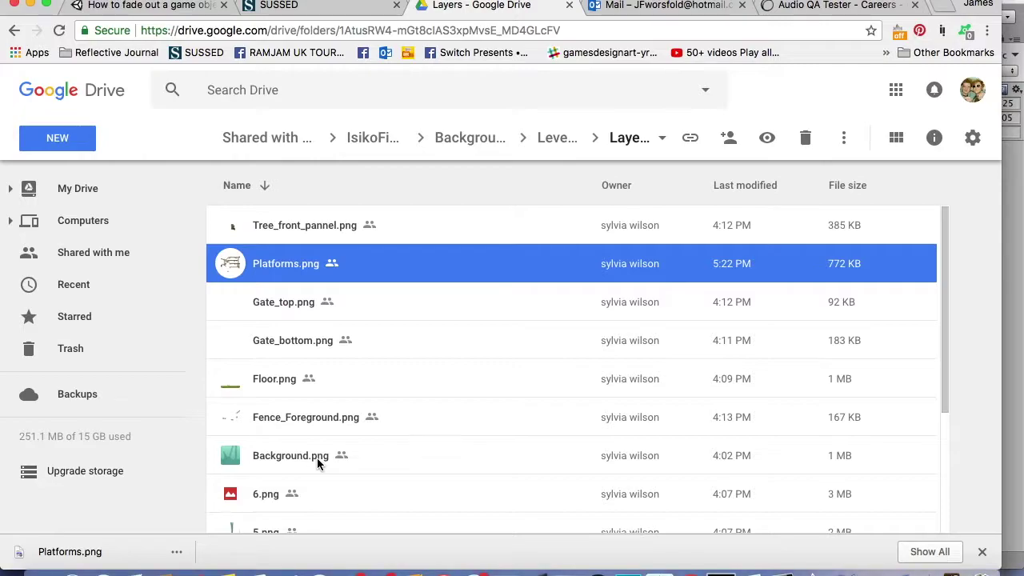
Step: Import the downloaded Platforms.png into Unity's Level 4 Layers folder and assign Platforms 1 as the Platforms object's sprite
drag(69, 552, 597, 496)
scroll(597, 496, down, 2)
click(86, 510)
right_click(412, 479)
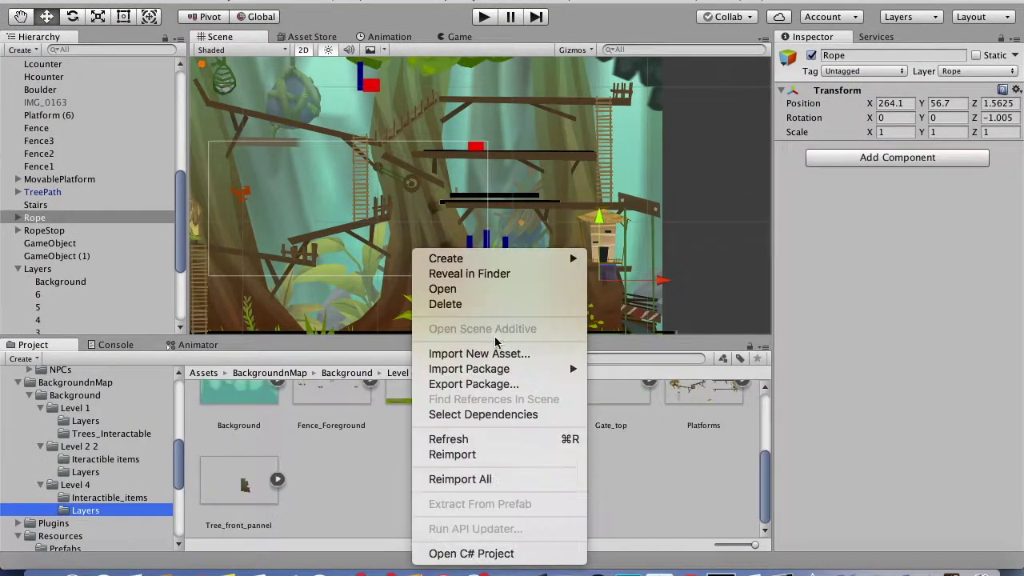
click(479, 355)
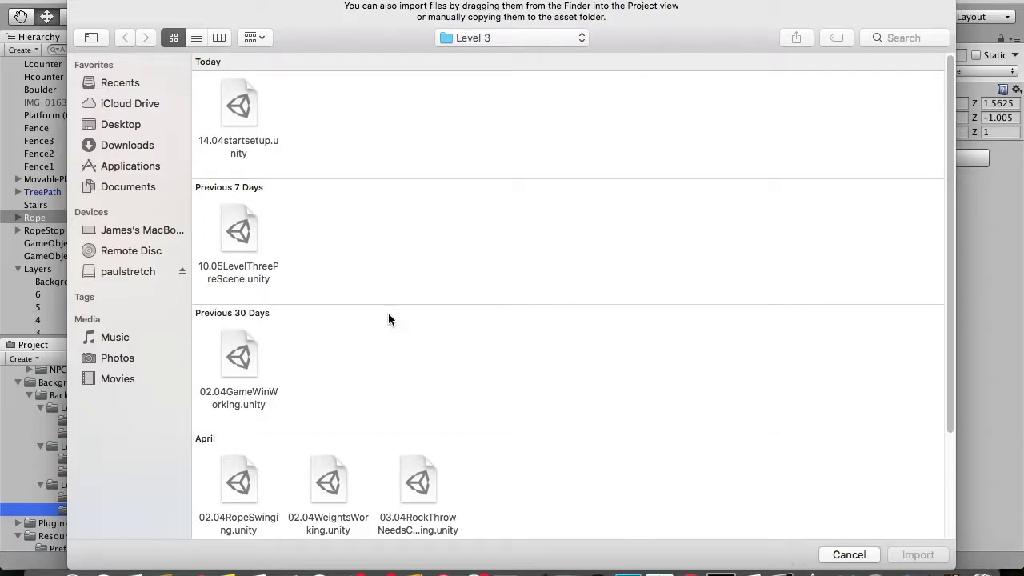
click(135, 148)
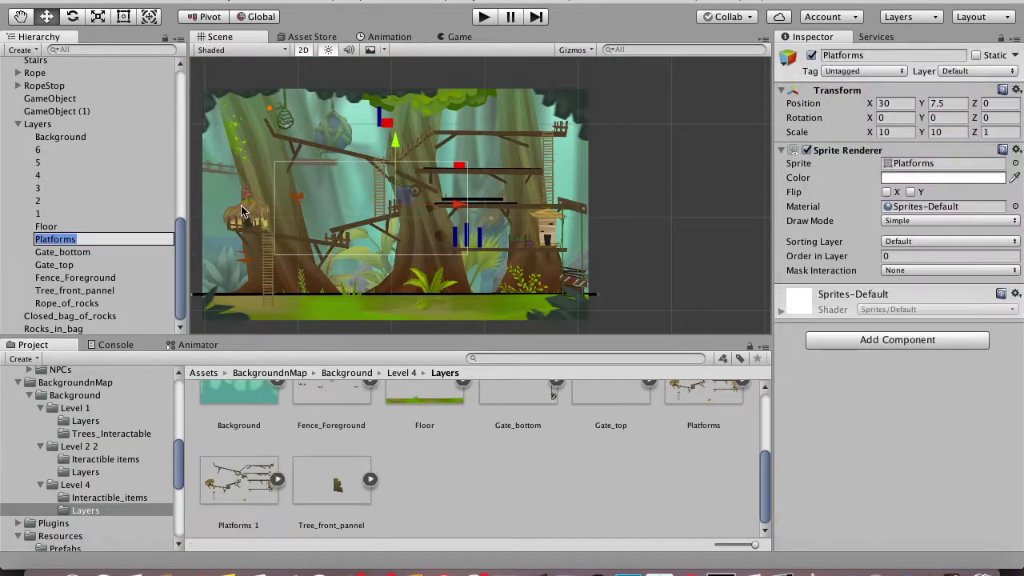
drag(238, 480, 944, 164)
Step: Move the Fence and the Hcounter onto the near end of the second walkway, below the staircase
scroll(408, 156, up, 5)
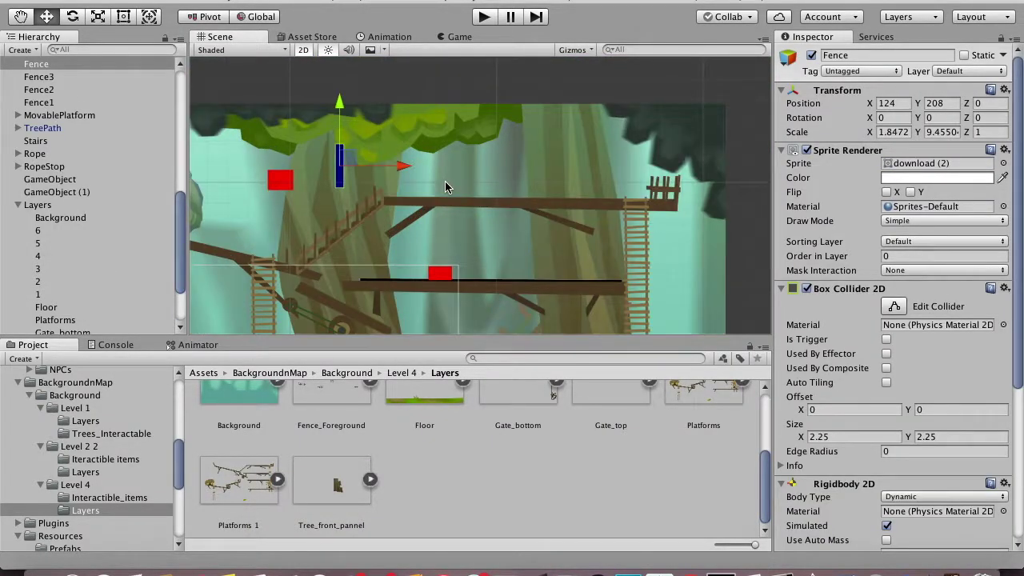
drag(339, 108, 411, 264)
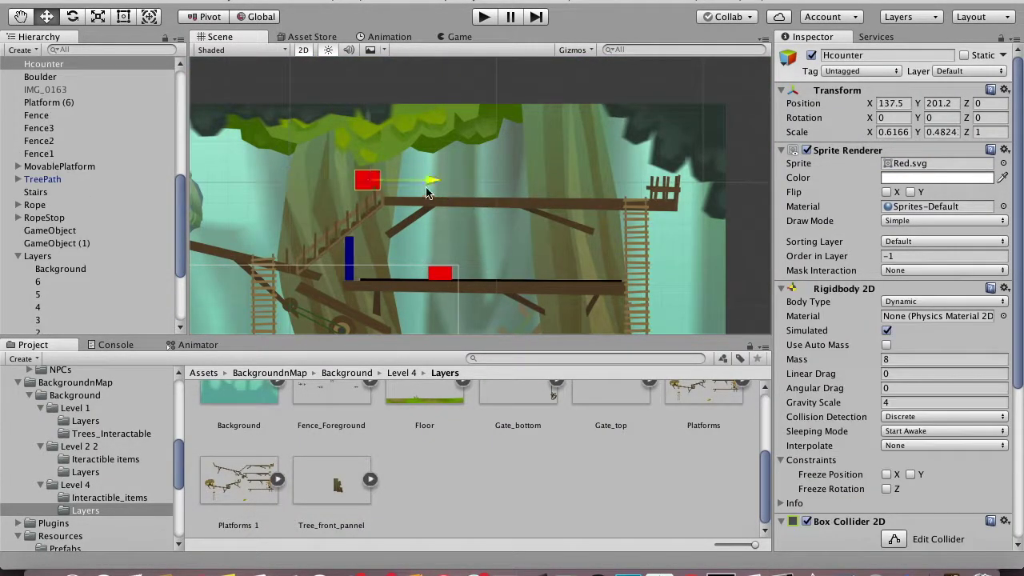
drag(430, 176, 469, 284)
Step: Raise Platform (6) slightly to the top walkway's surface and remove its Sprite Renderer
scroll(72, 200, up, 8)
click(64, 265)
click(67, 281)
click(80, 320)
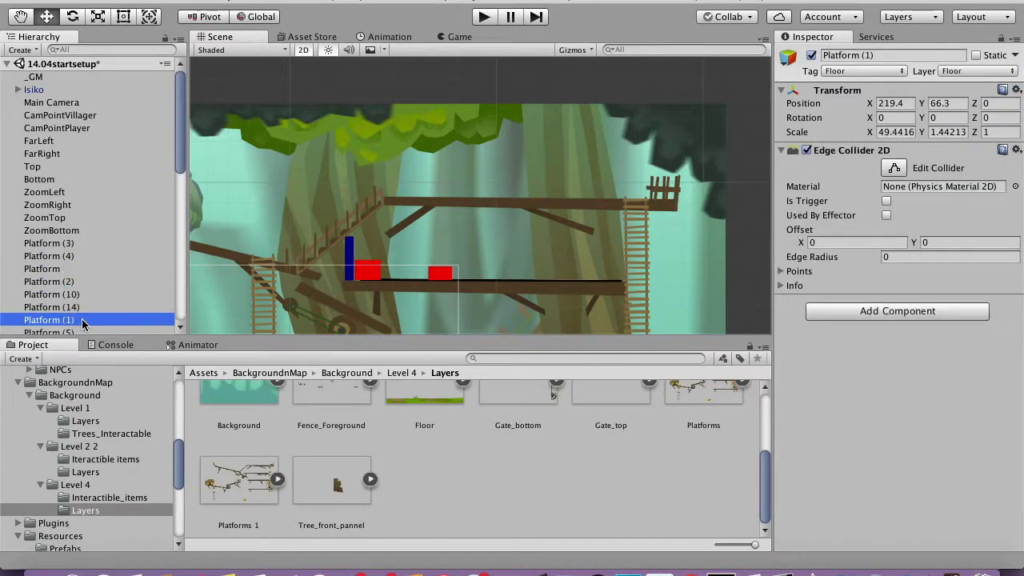
click(83, 329)
scroll(80, 272, down, 5)
click(70, 227)
key(r)
key(w)
drag(538, 142, 540, 135)
click(1015, 150)
click(920, 190)
Step: Align Platform (6)'s edge collider with the top walkway and set its Z rotation to -0.8
key(e)
key(w)
mouse_move(602, 209)
mouse_down()
mouse_move(631, 206)
mouse_move(603, 208)
mouse_up()
key(r)
key(w)
key(e)
key(w)
drag(547, 137, 548, 132)
key(e)
click(997, 118)
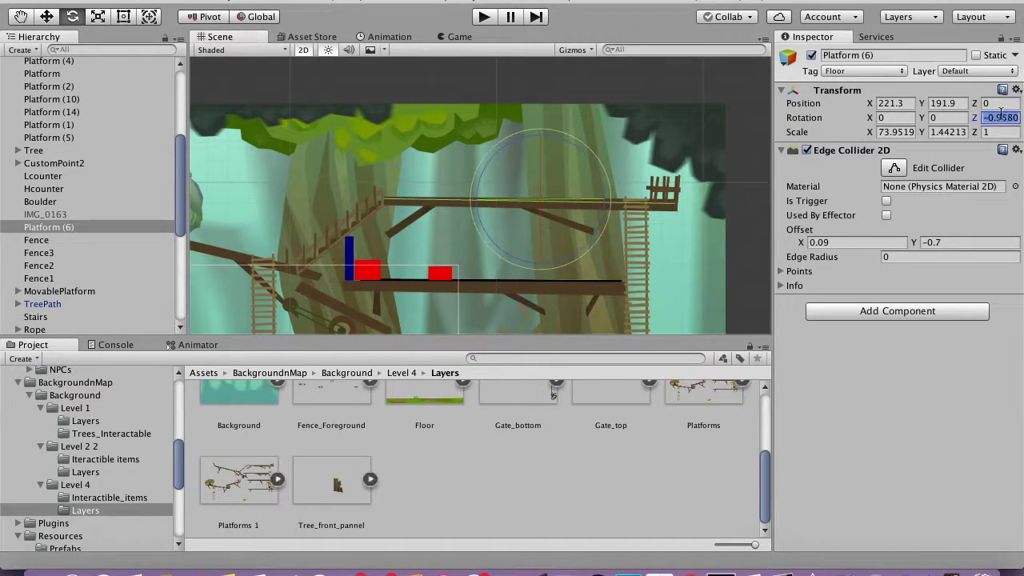
text(-0.8)
key(Return)
key(w)
Step: Remove Platform (3)'s Sprite Renderer and fit its collider to the second walkway with an X scale of about 61.17
click(71, 135)
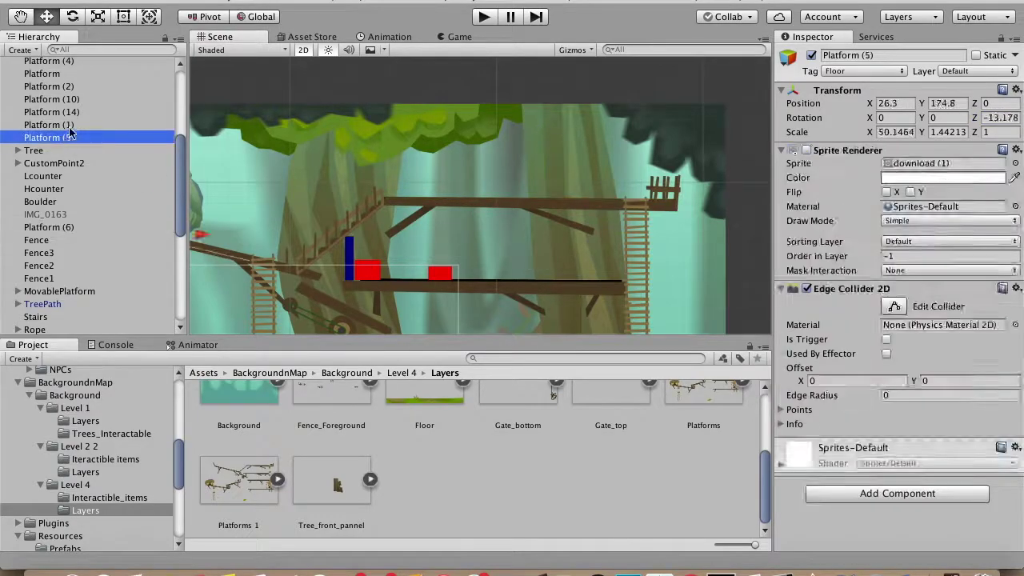
click(71, 112)
click(72, 84)
scroll(72, 85, up, 3)
click(68, 192)
click(1016, 150)
click(921, 185)
key(r)
drag(559, 284, 560, 285)
key(w)
drag(559, 284, 550, 284)
Step: Remove the Sprite Renderer from Platform (4), keeping its edge collider
drag(606, 246, 585, 163)
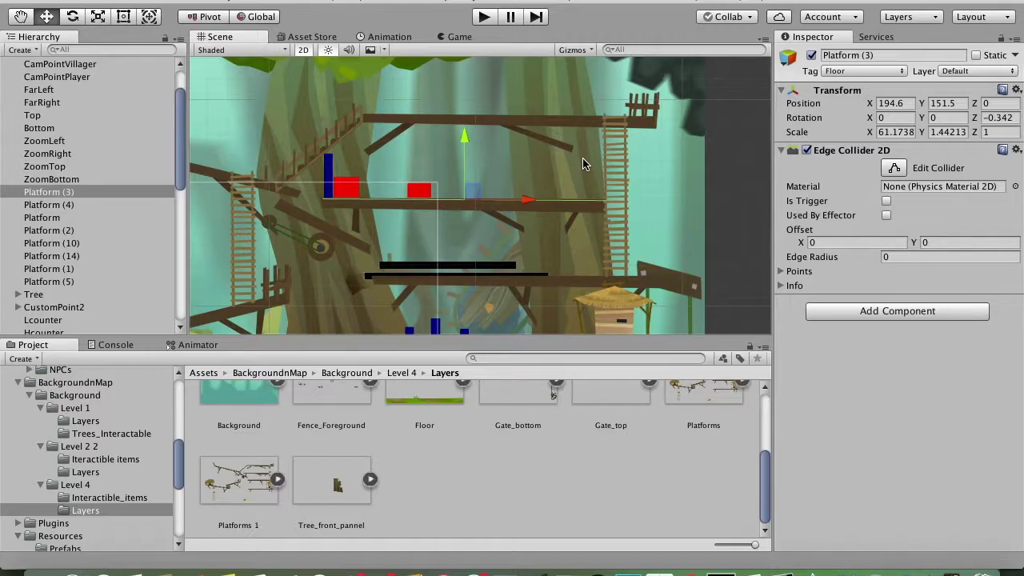
click(458, 265)
click(369, 278)
right_click(95, 96)
click(1016, 149)
click(991, 189)
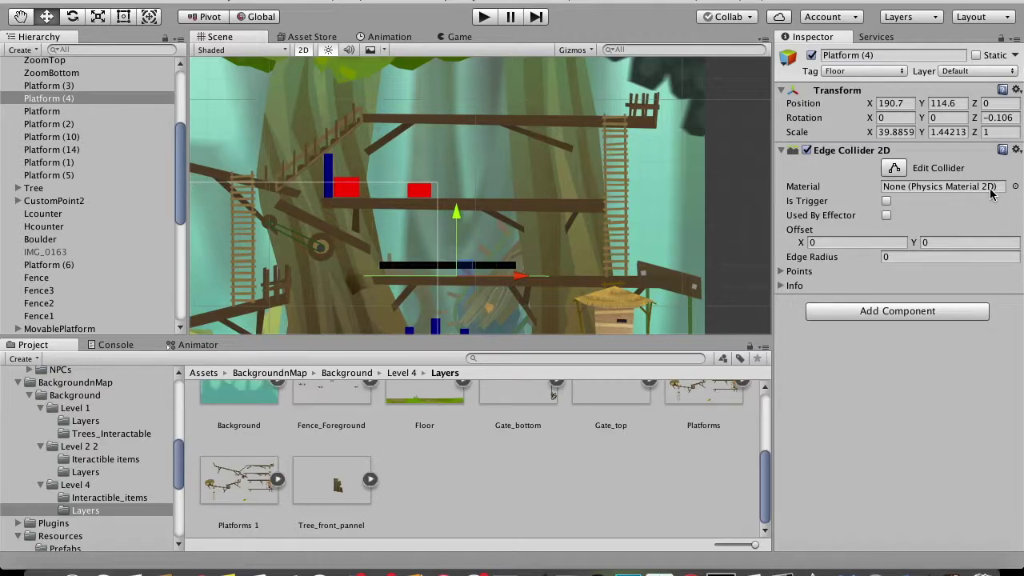
Step: Switch to MonoDevelop and delete the WaitForSeconds (2) line from the Floor case of OnCollisionEnter2D in Move.cs
key(super+Tab)
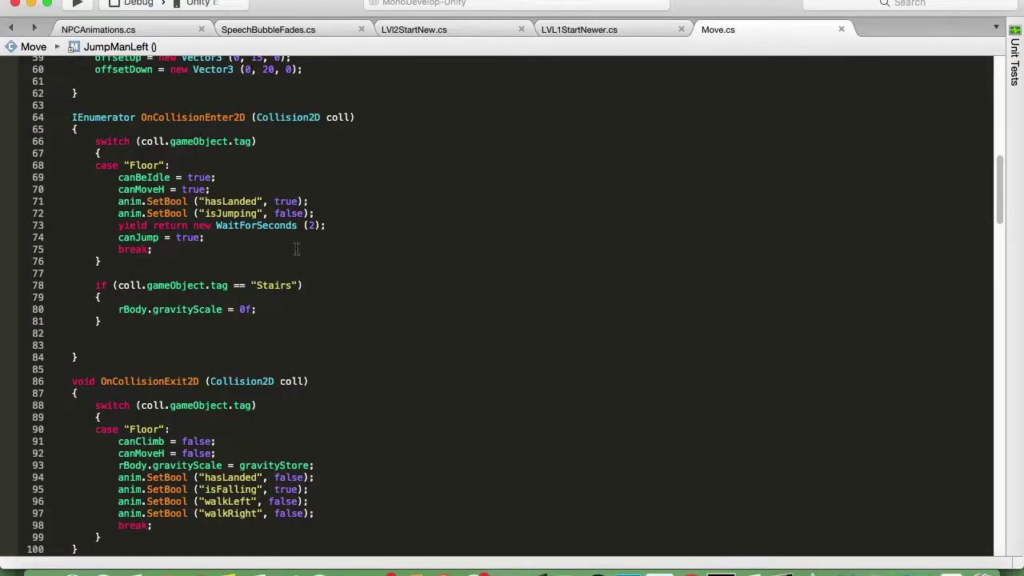
scroll(236, 252, down, 5)
scroll(237, 254, up, 3)
scroll(236, 254, down, 10)
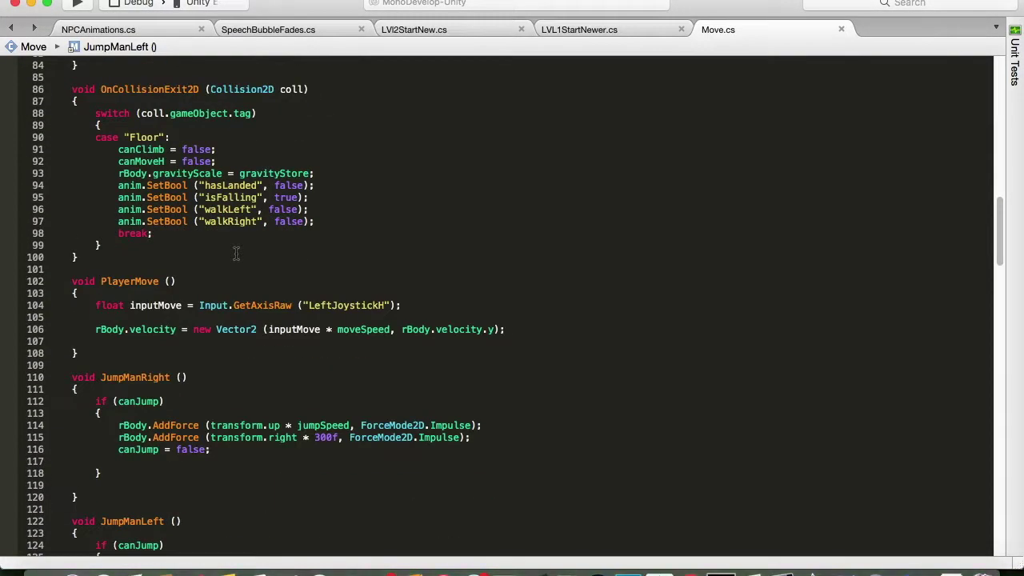
scroll(237, 257, up, 10)
drag(329, 167, 118, 169)
key(BackSpace)
key(BackSpace)
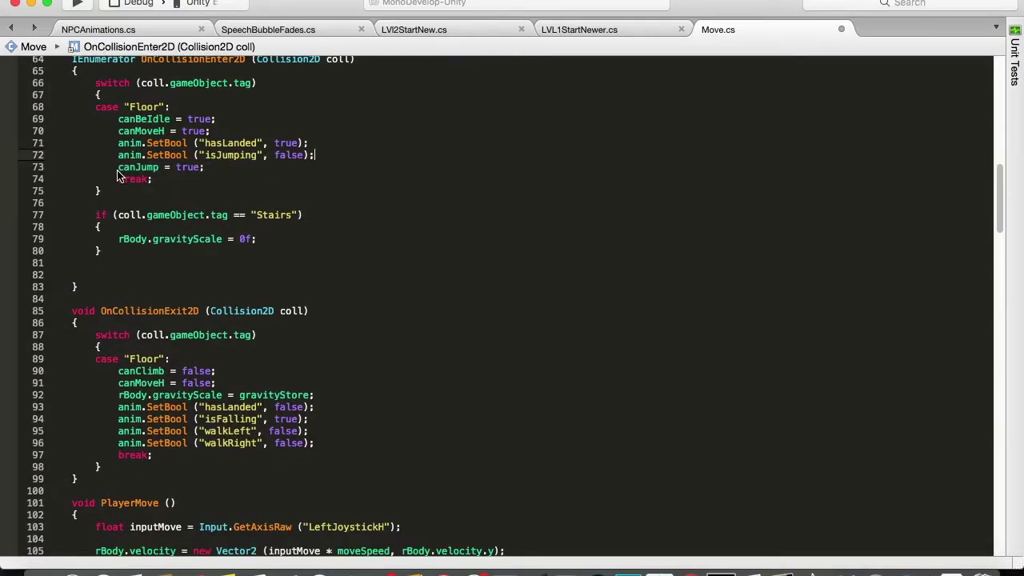
Step: Change the return type of OnCollisionEnter2D to void and that of JumpManRight to IEnumerator
scroll(119, 179, up, 2)
double_click(102, 117)
text(void)
scroll(446, 245, down, 12)
double_click(96, 190)
text(IEnumerator JumpManRight ()
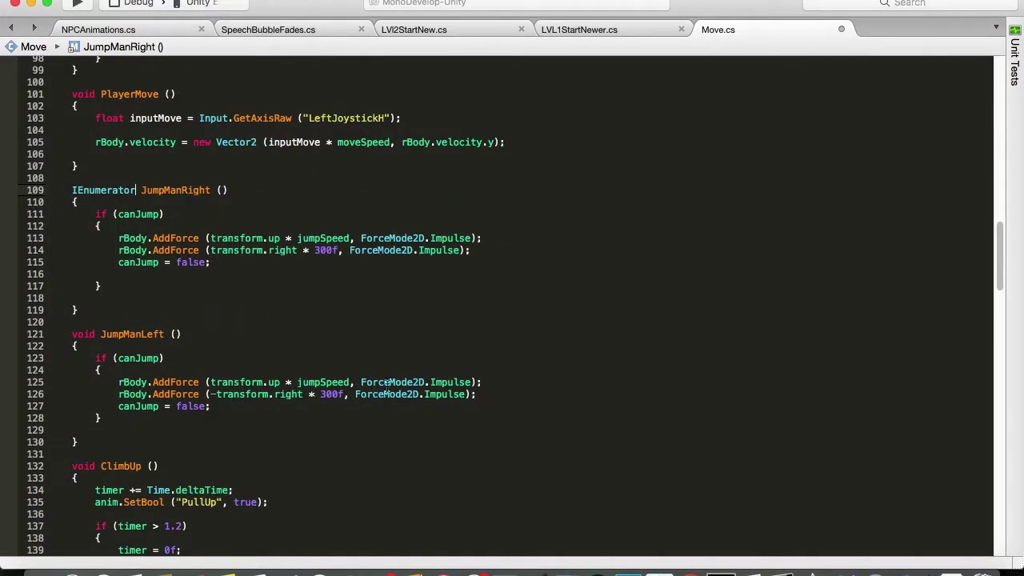
Step: Delete the canJump = true line from the Floor case of OnCollisionEnter2D
scroll(308, 314, up, 13)
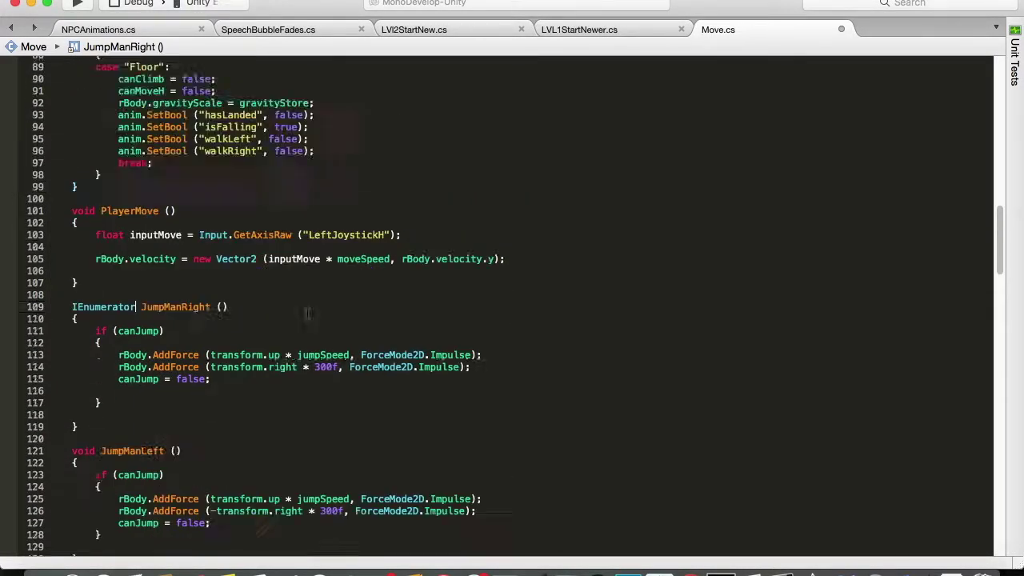
drag(210, 226, 72, 226)
key(BackSpace)
key(BackSpace)
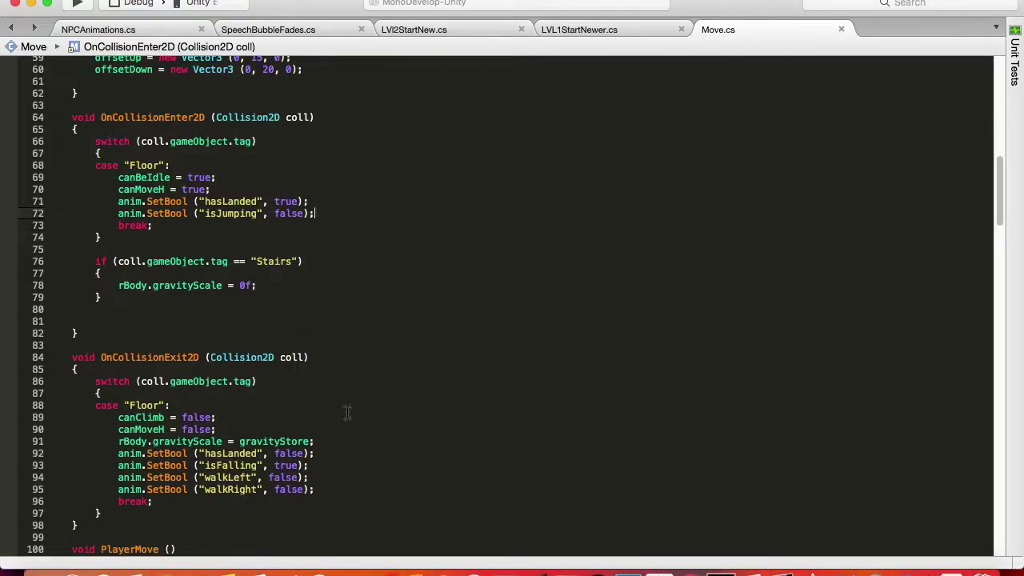
Step: Add yield return new WaitForSeconds (2); and canJump = true; after canJump = false in JumpManRight
scroll(350, 413, down, 12)
click(237, 315)
text(yield return new waitForSeconds (2);)
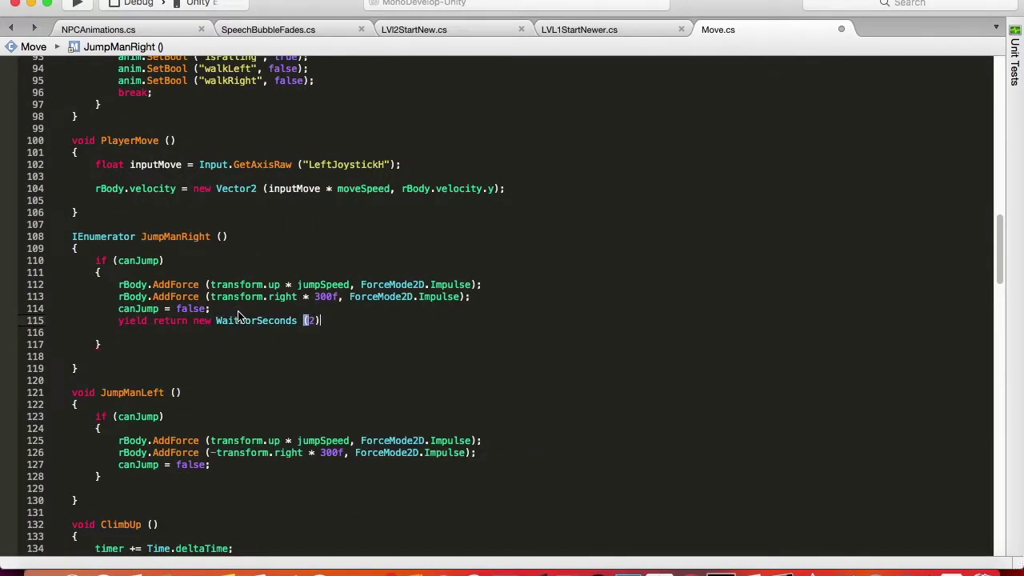
key(Return)
text(canJump = true;)
Step: Change JumpManLeft's return type to IEnumerator and play-test the 22.04PreSceneInvWorking scene in Unity
double_click(103, 237)
key(super+c)
double_click(83, 404)
key(super+v)
scroll(222, 228, down, 3)
key(super+v)
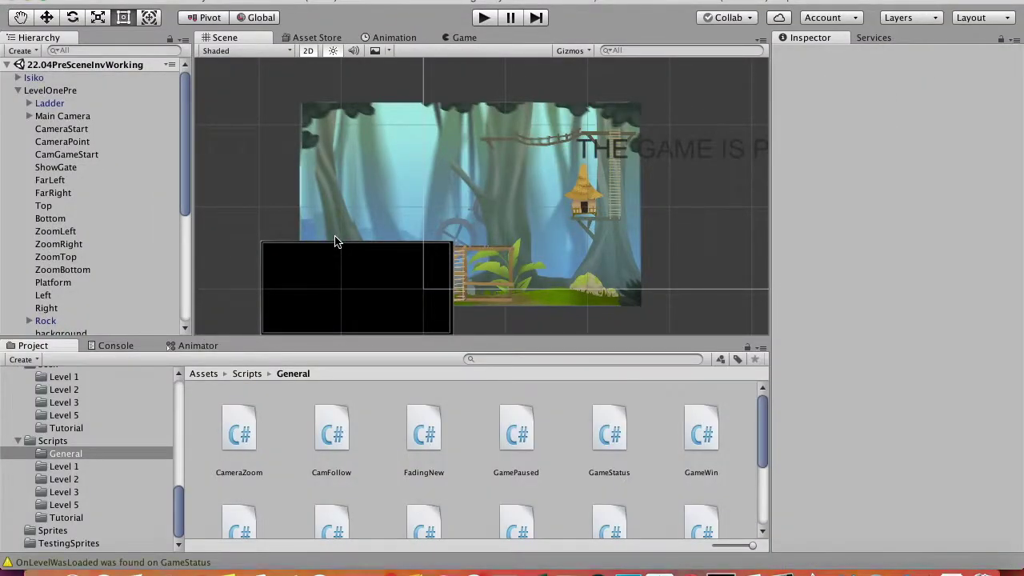
key(super+p)
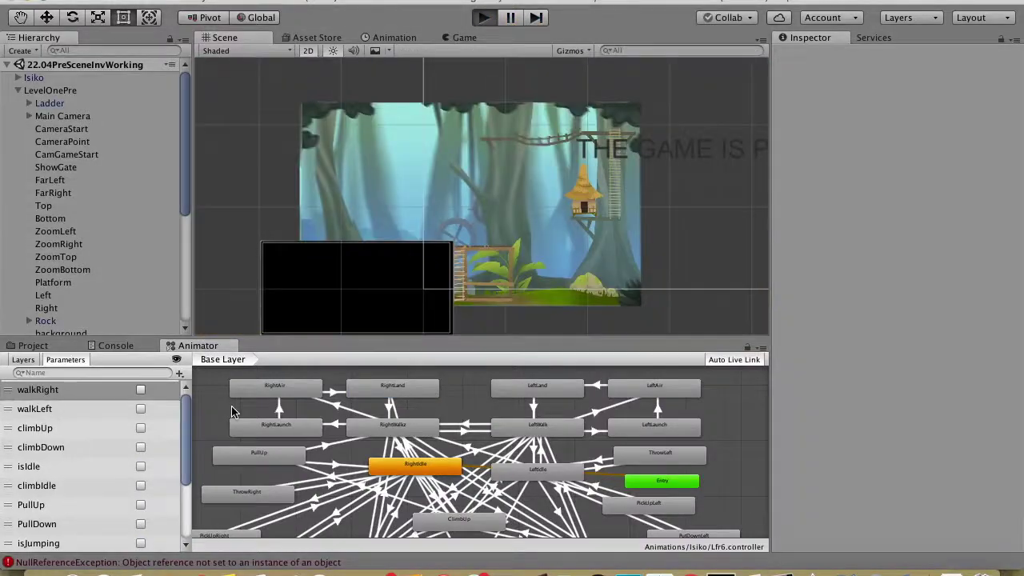
key(super+p)
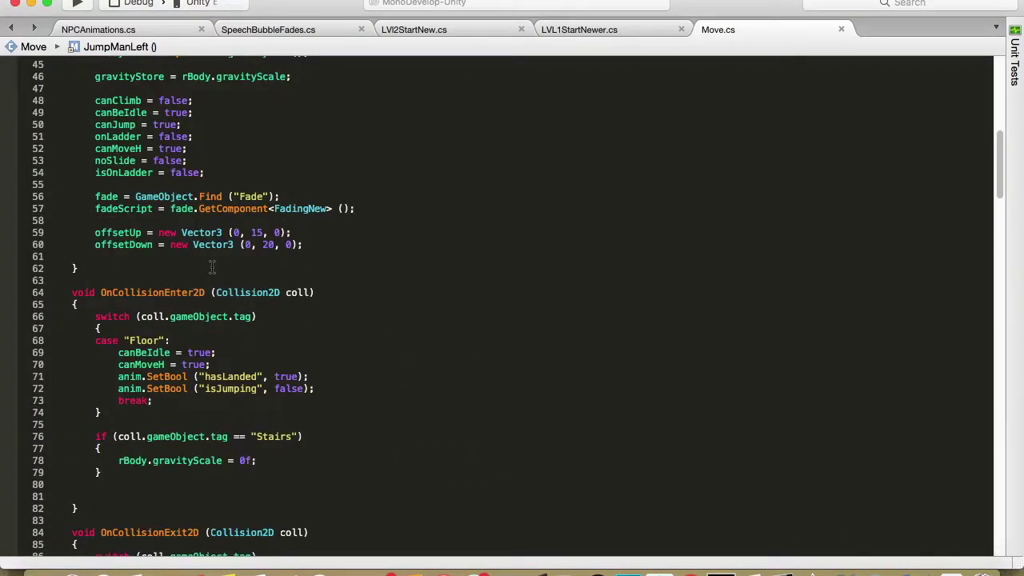
Step: Add canJump = true; back to the Floor case of OnCollisionEnter2D in Move.cs and try to play the scene
scroll(268, 417, down, 10)
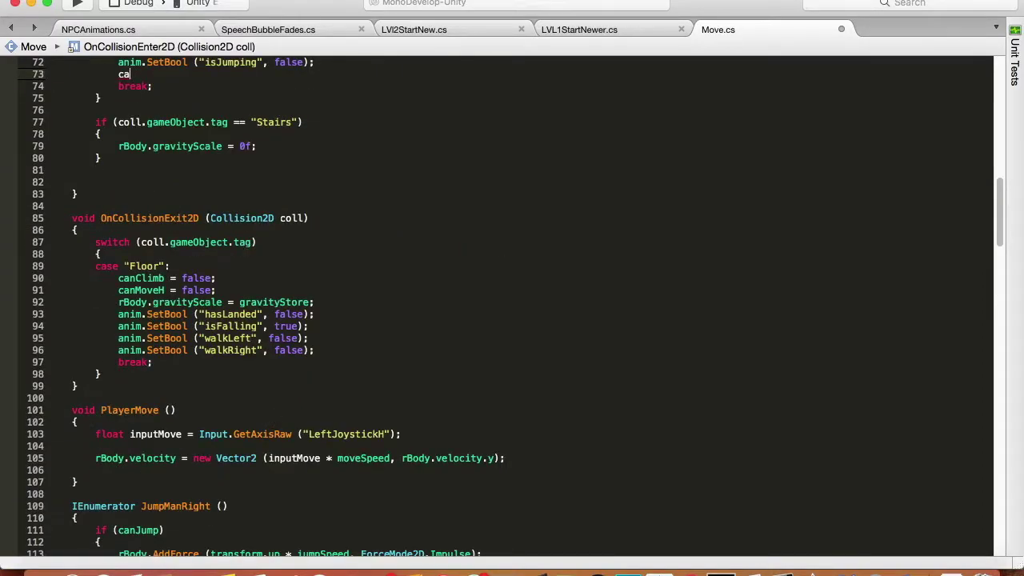
text(nJump = true;)
scroll(237, 407, up, 20)
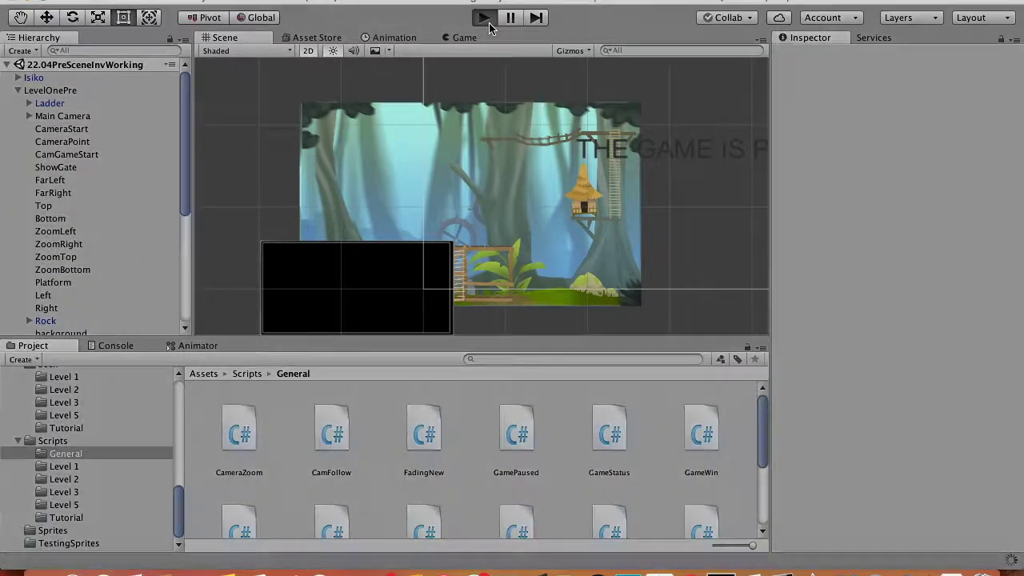
click(484, 16)
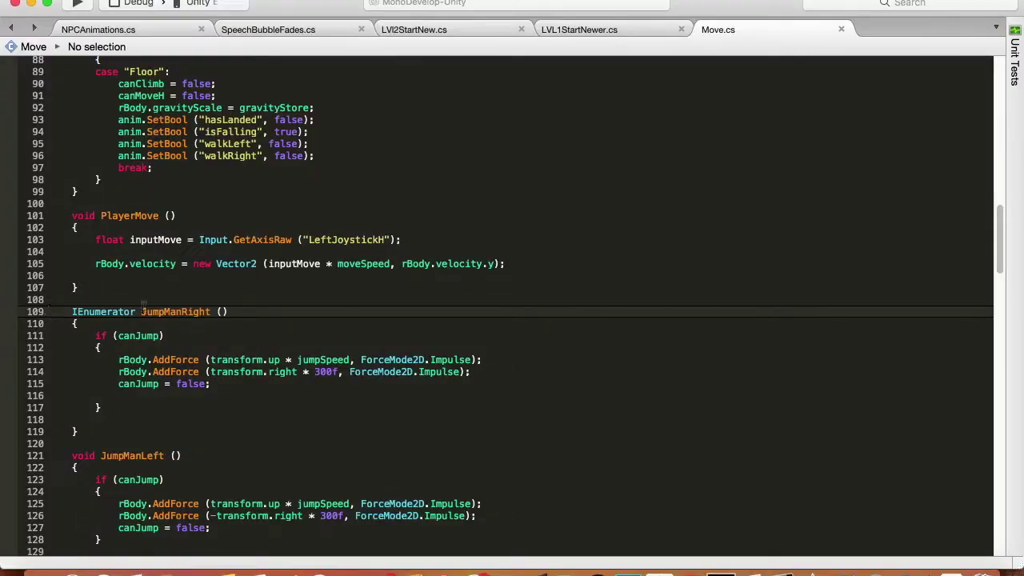
Step: Change JumpManRight's return type back to void in Move.cs, save it and play the scene in Unity
double_click(112, 312)
text(void JumpManRight ()
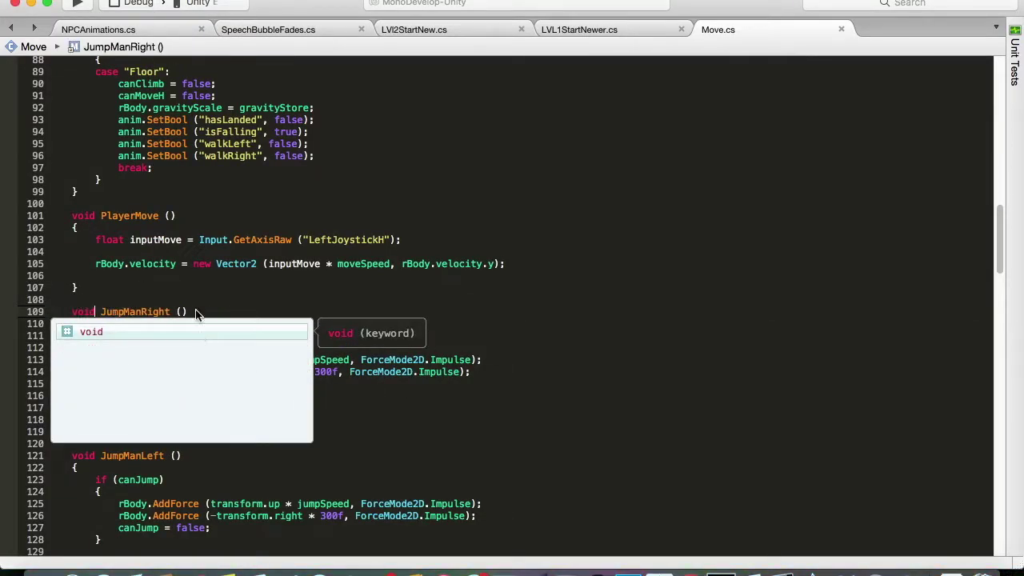
key(super+s)
key(ctrl+Up)
click(240, 240)
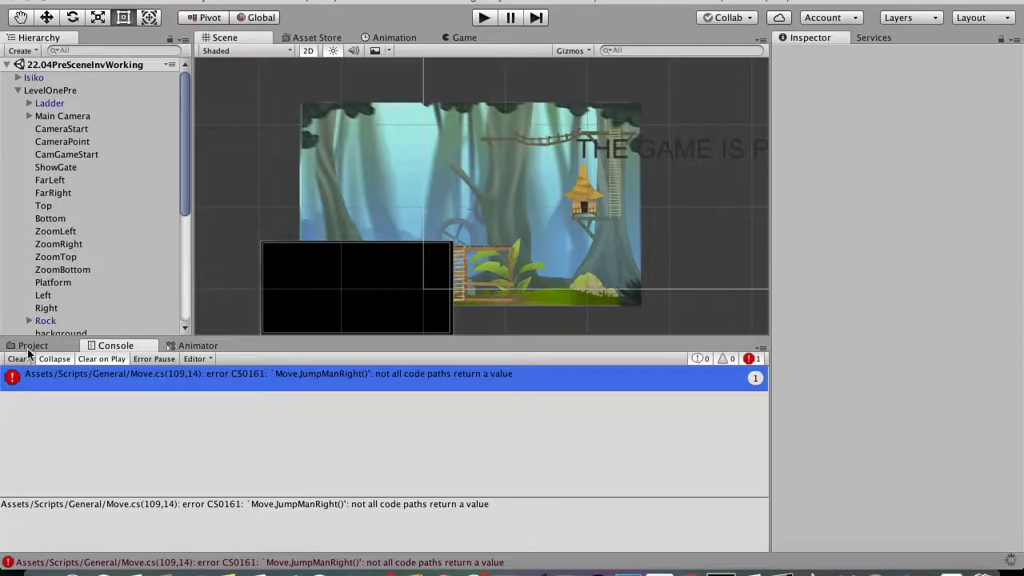
click(30, 346)
click(485, 18)
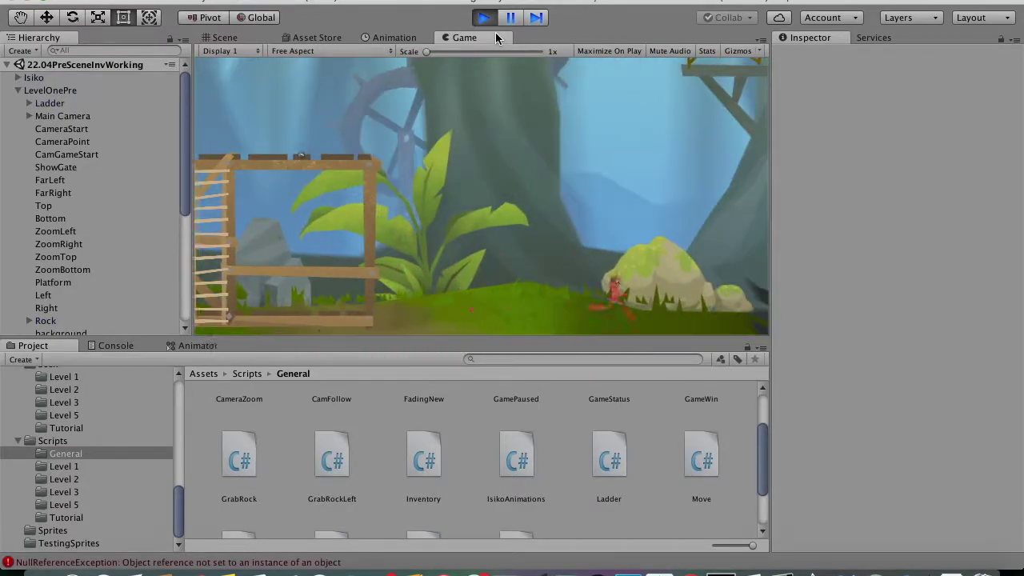
Step: Restart the 22.04PreSceneInvWorking scene and examine Isiko's Move (Script) values in the Inspector while it runs
click(486, 18)
click(486, 18)
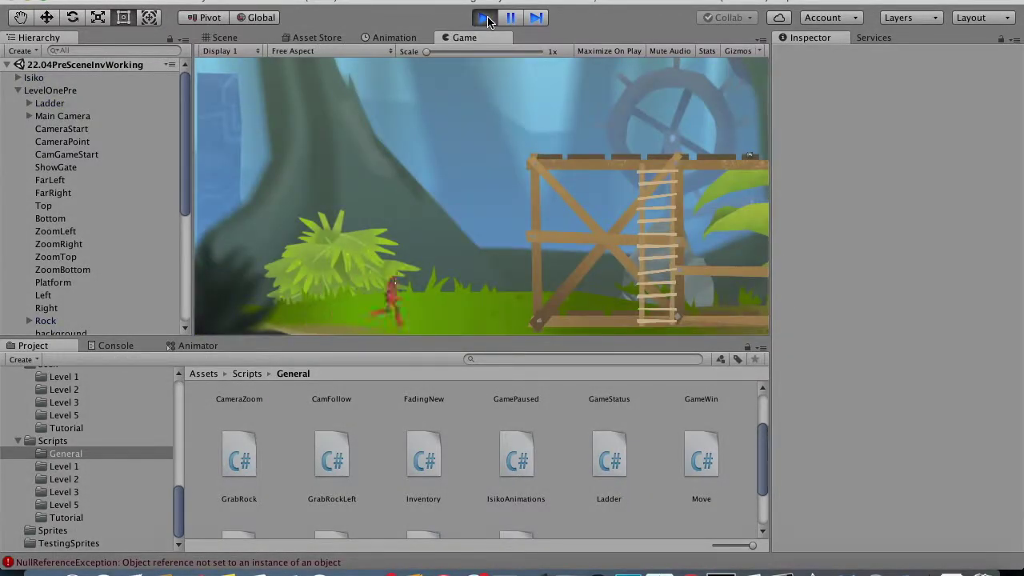
click(224, 37)
click(34, 78)
scroll(849, 360, down, 10)
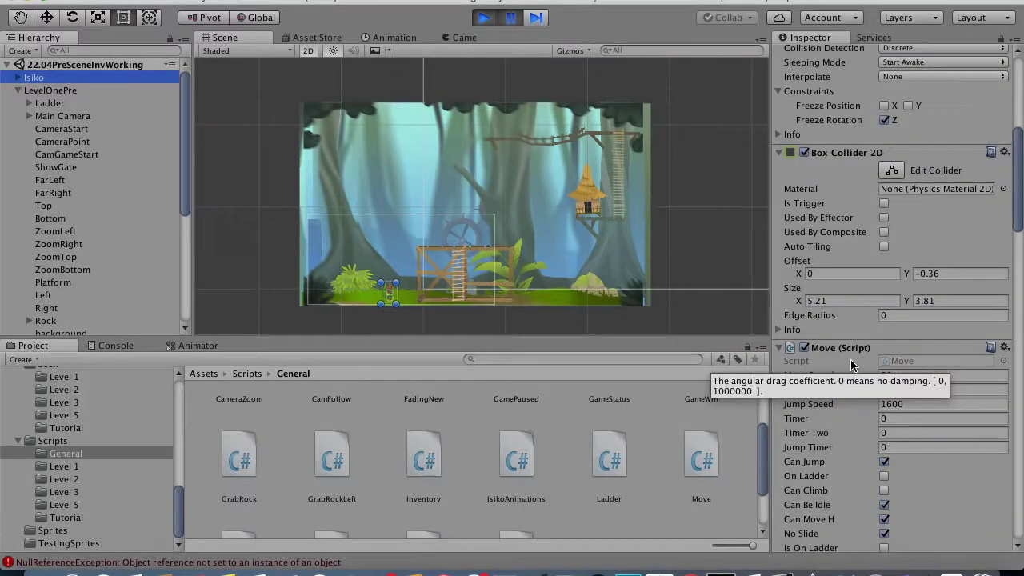
Step: Delete the empty lines at the end of OnCollisionEnter2D in Move.cs
click(781, 568)
scroll(528, 417, up, 10)
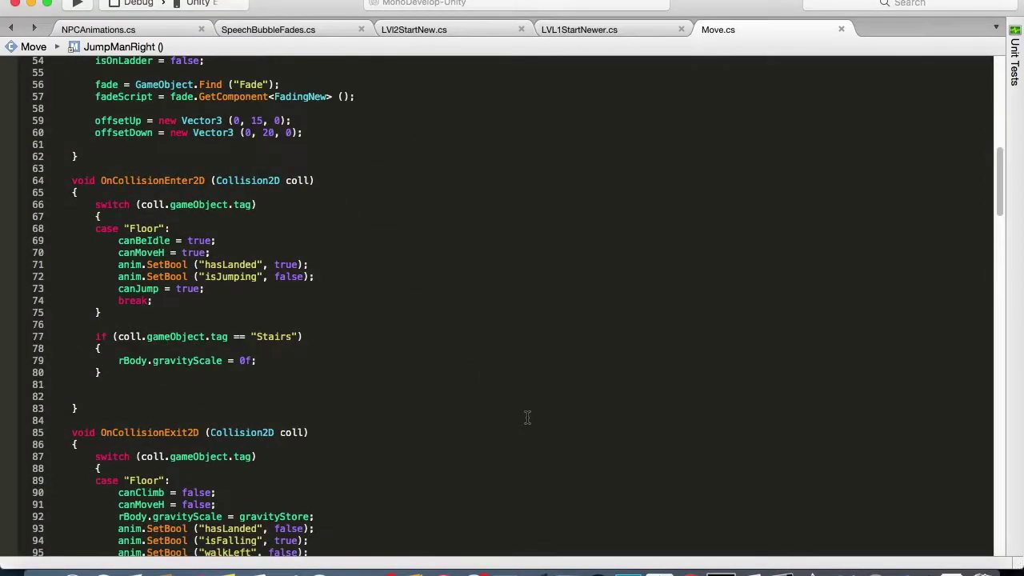
scroll(272, 347, down, 20)
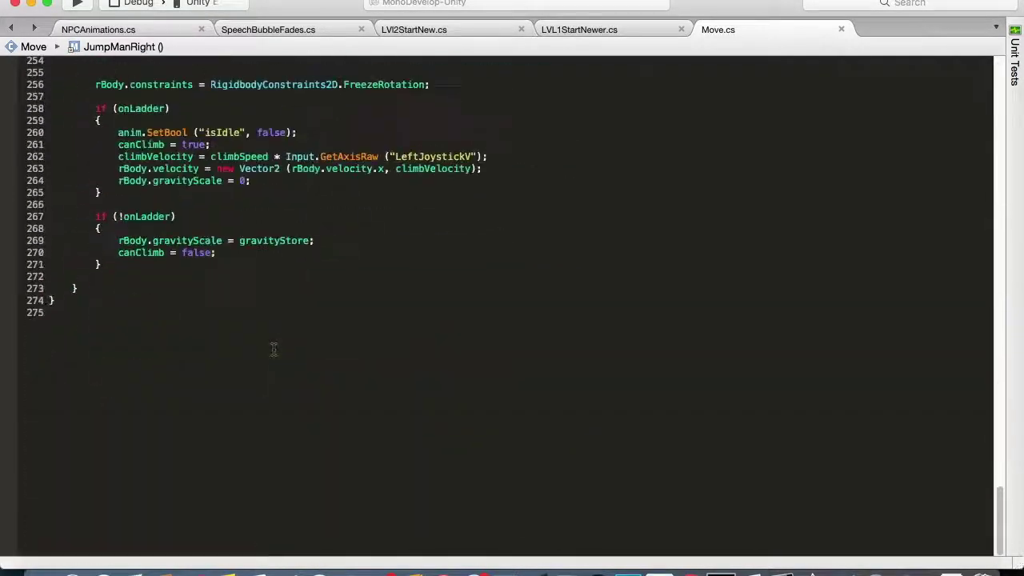
scroll(275, 346, up, 20)
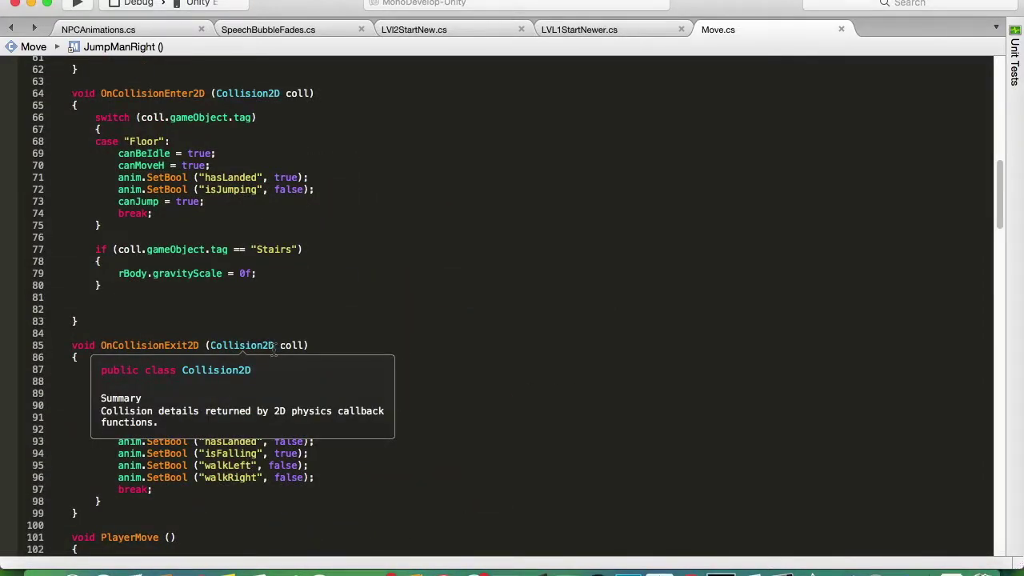
click(313, 313)
key(BackSpace)
key(BackSpace)
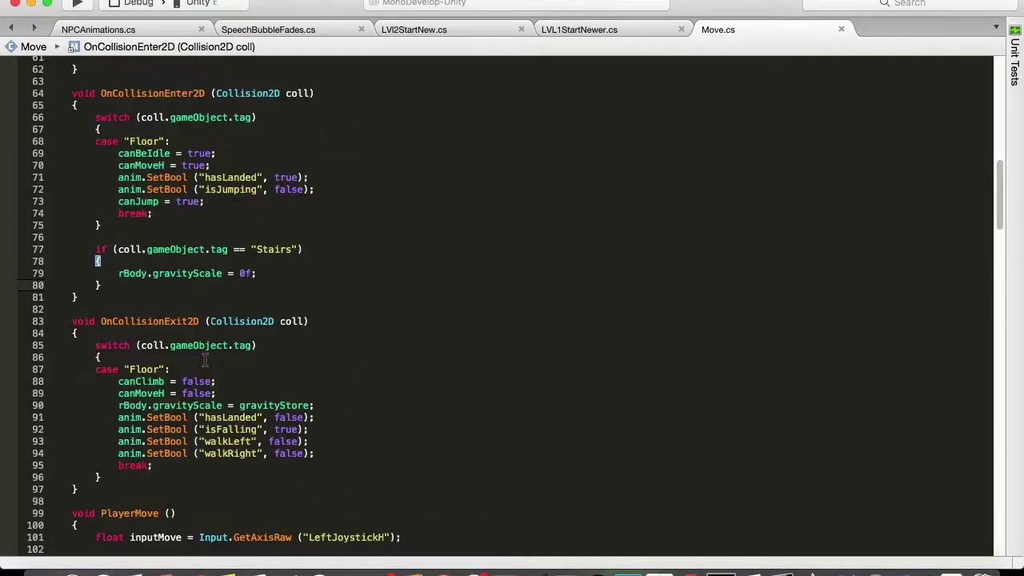
Step: Delete the if block that sets rBody.gravityScale to 0f for the "Stairs" tag in OnCollisionEnter2D
scroll(240, 352, down, 2)
scroll(289, 349, down, 8)
scroll(289, 349, up, 10)
drag(108, 286, 92, 238)
key(BackSpace)
key(BackSpace)
Step: Add an empty IEnumerator OnCollisionEnter2D (Collision2D coll) method above OnCollisionExit2D and save Move.cs
click(86, 238)
key(Return)
key(Return)
text(void)
key(BackSpace)
key(BackSpace)
key(BackSpace)
key(BackSpace)
key(BackSpace)
text(IEnumerator OnCollision)
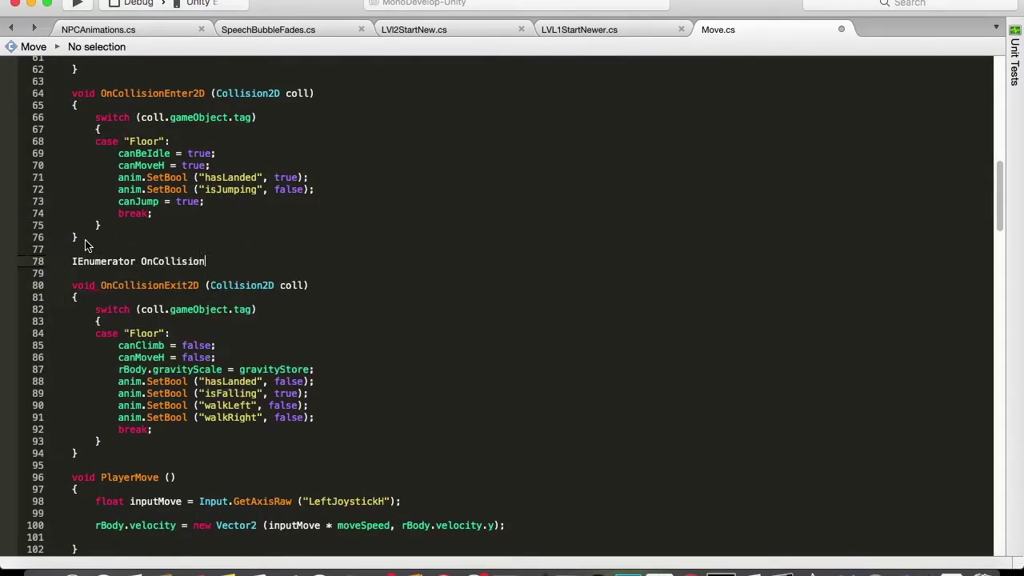
text(Enter2D (Collision2D coll) {)
key(Return)
key(super+s)
Step: Open the Console error's source line from Unity and read the Stack Exchange answers on turning a bool true after a set time
click(535, 570)
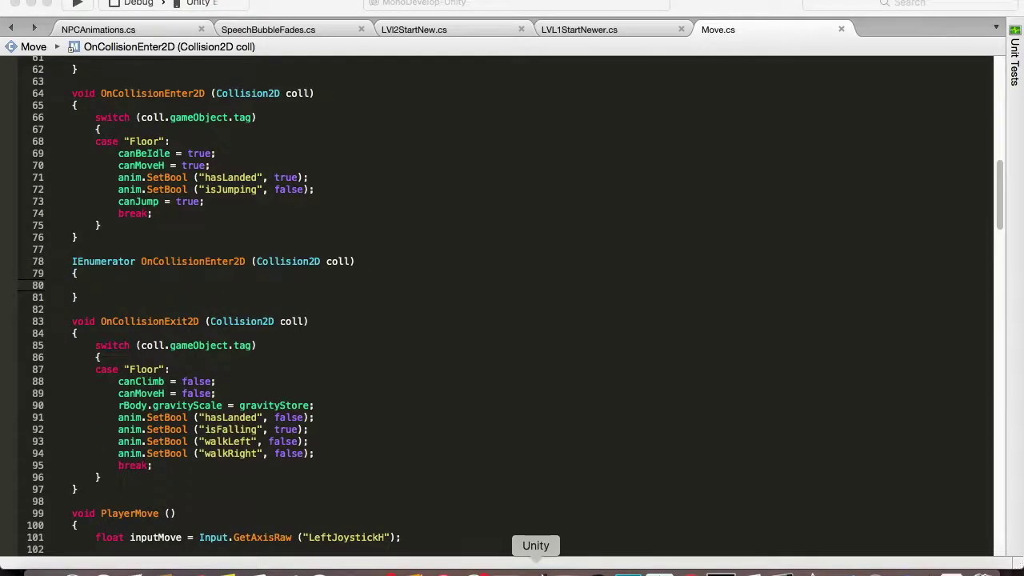
click(115, 345)
click(272, 375)
double_click(271, 378)
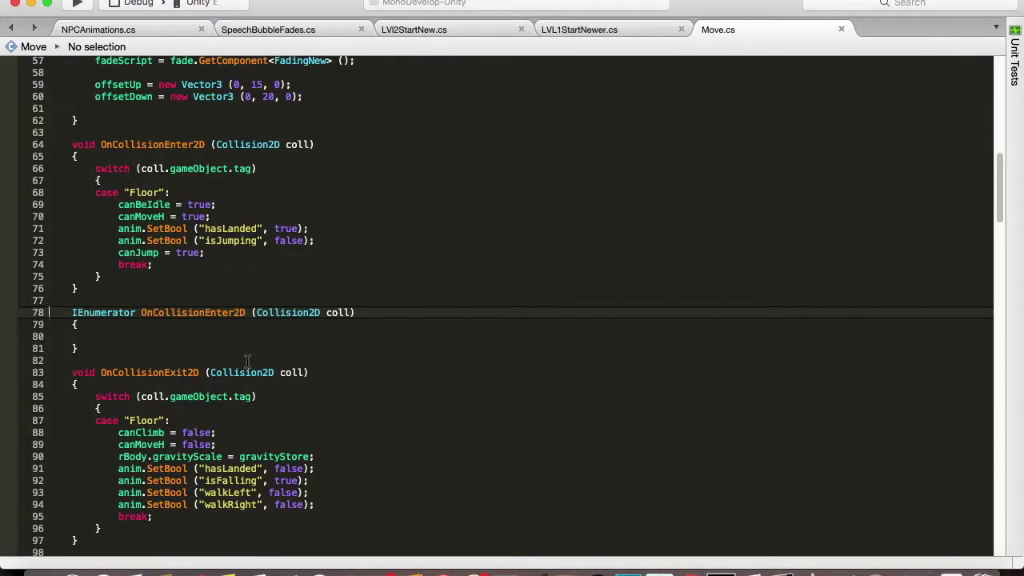
key(ctrl+Tab)
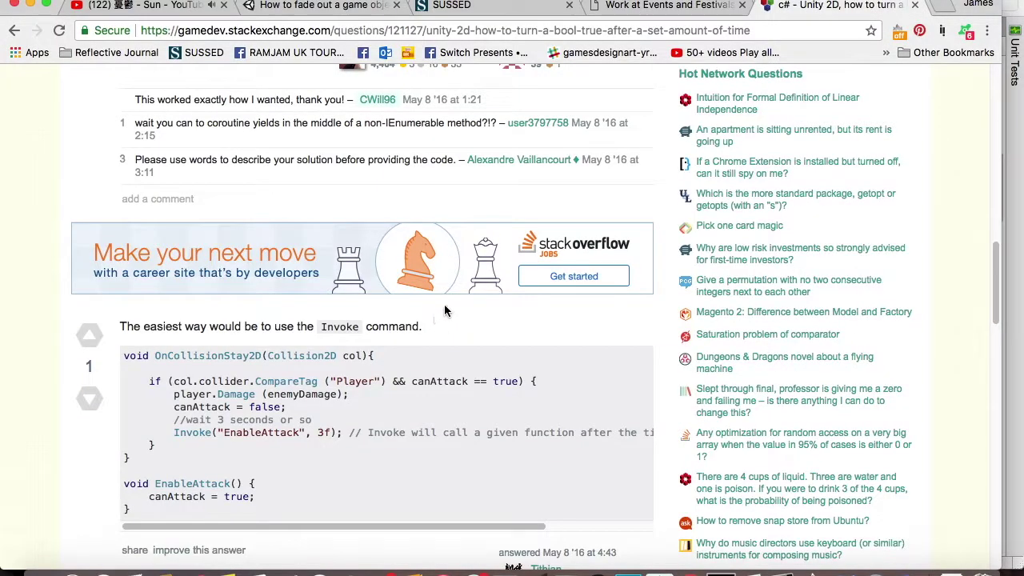
scroll(436, 216, down, 10)
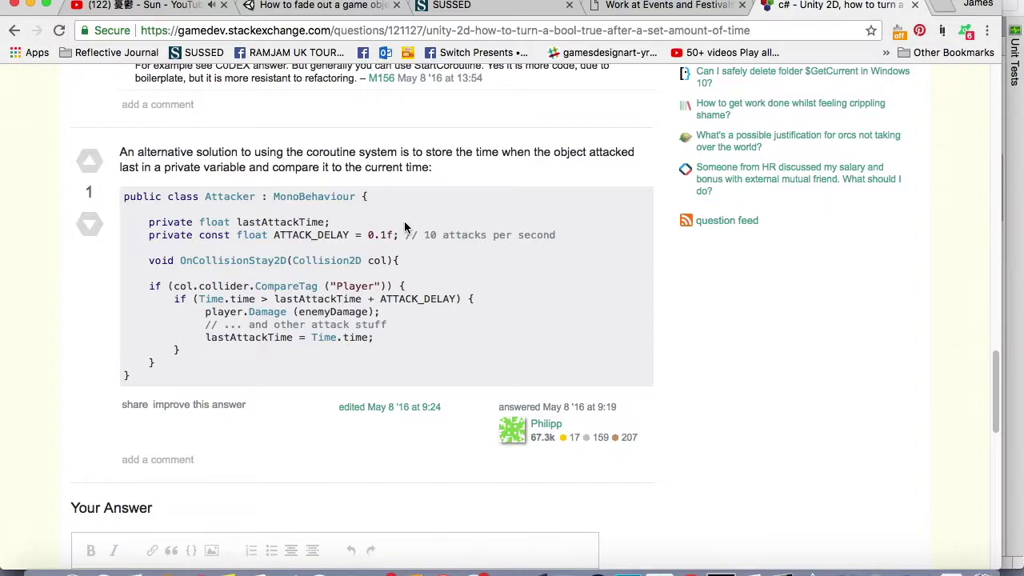
Step: Keep one OnCollisionEnter2D in Move.cs, returning IEnumerator, with yield return new WaitForSeconds (2); before canJump = true; in the Floor case
click(845, 569)
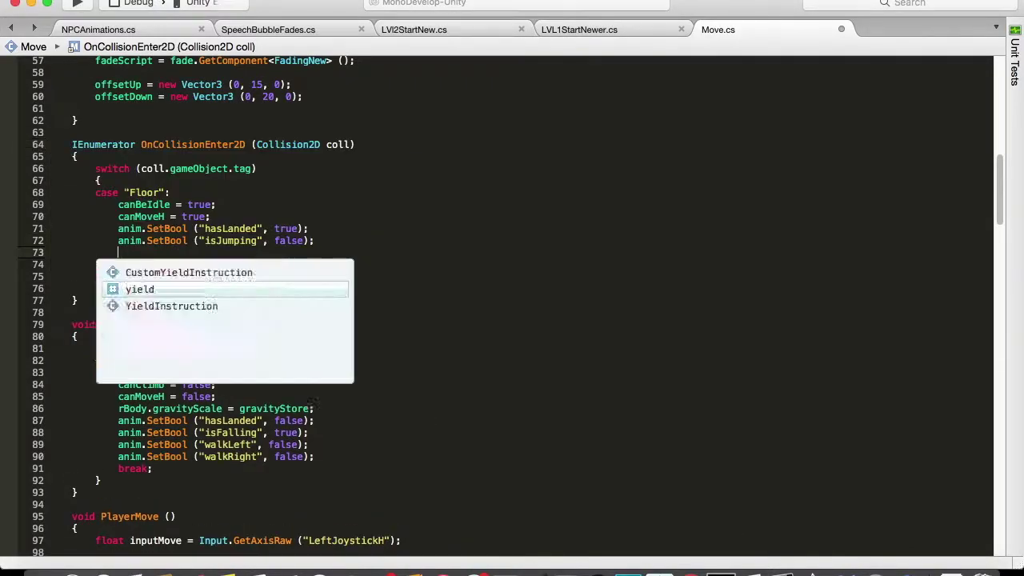
text(yield return new WaitForSeconds (2);)
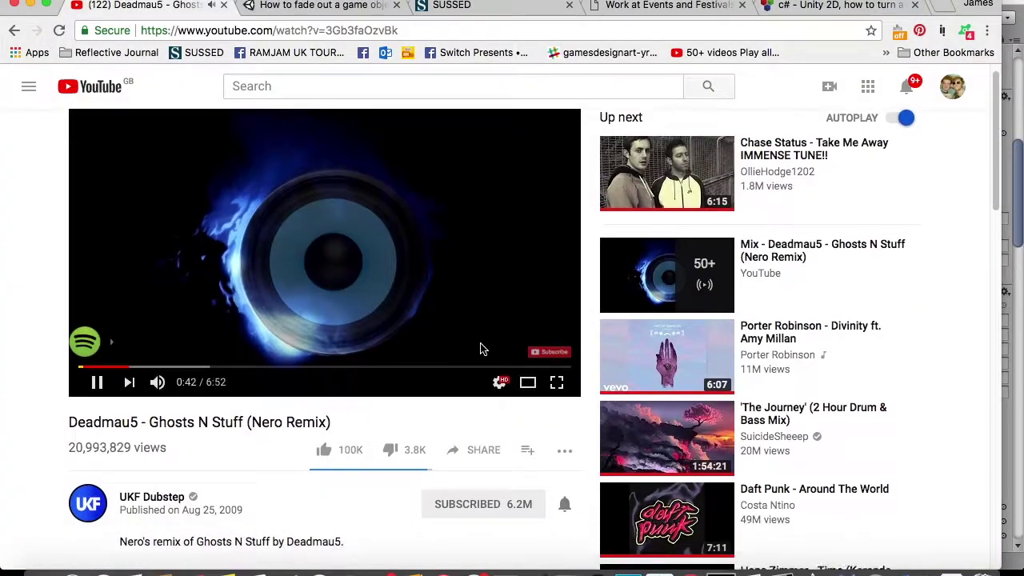
Step: Switch the YouTube music to the deadmau5 - Polaris video
scroll(728, 240, down, 5)
scroll(728, 240, down, 4)
click(696, 184)
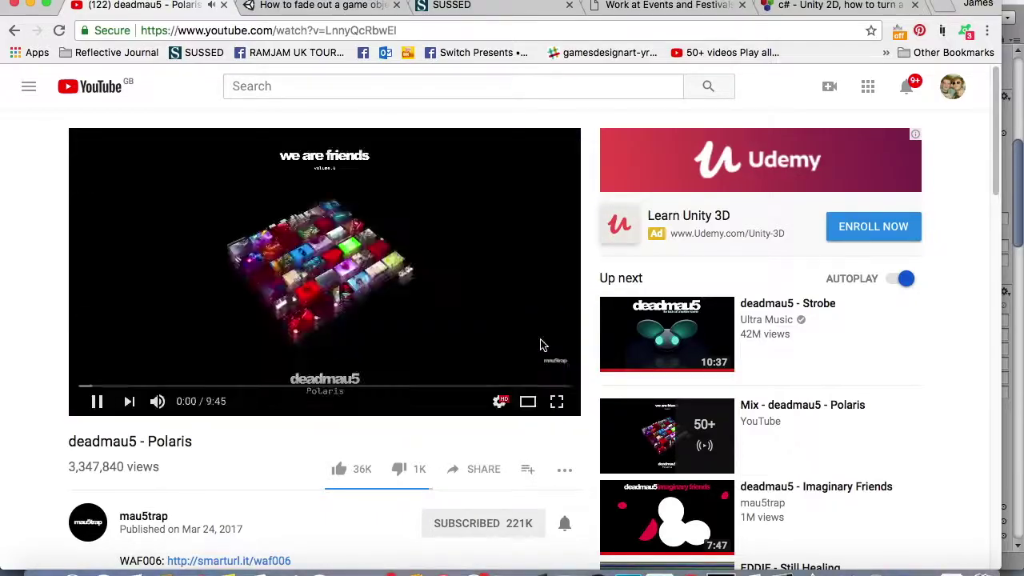
click(780, 8)
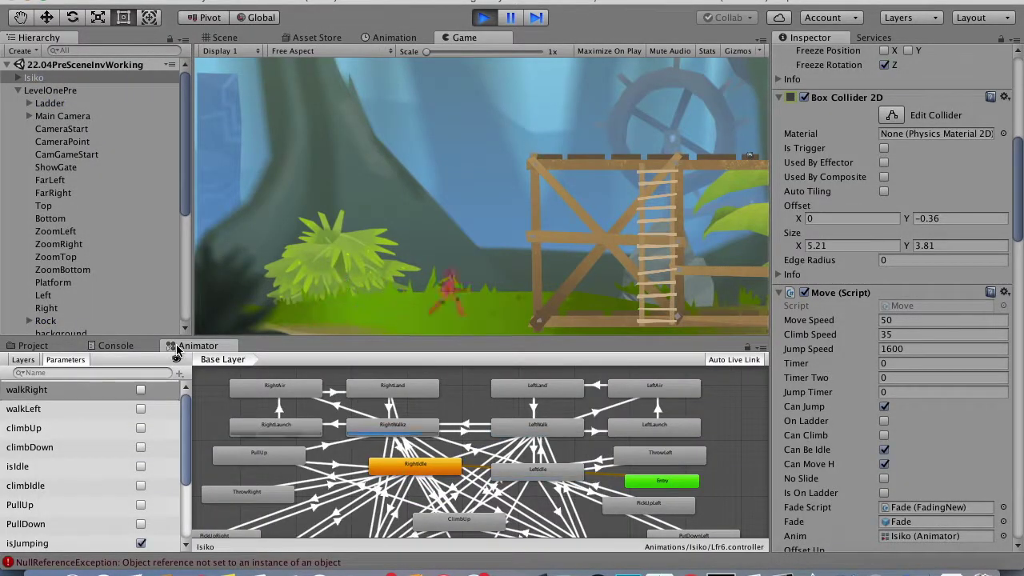
Step: Play-test walking and jumping in Unity while watching the Animator parameters and Can Jump, and stop the game
key(Right)
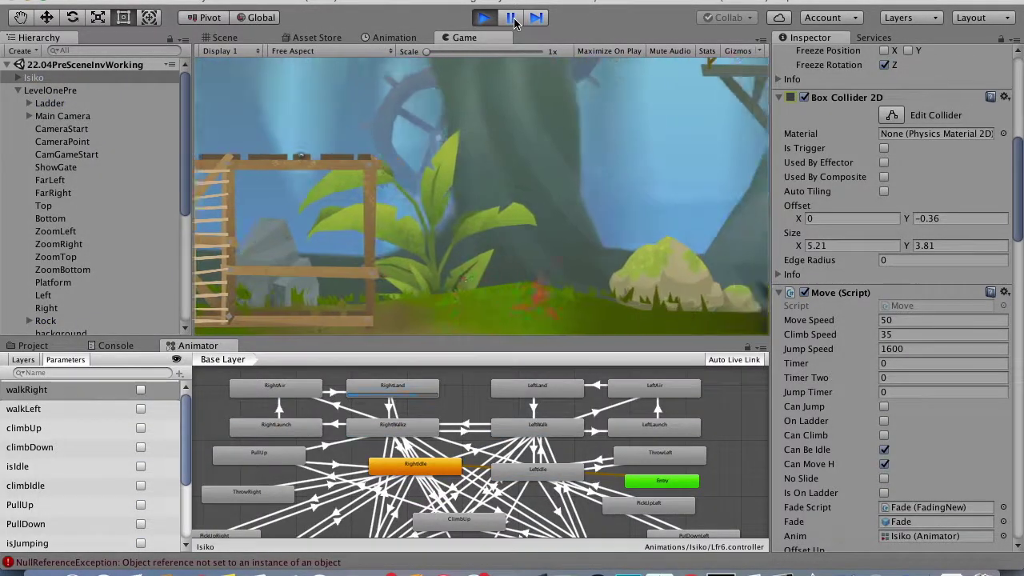
key(Right)
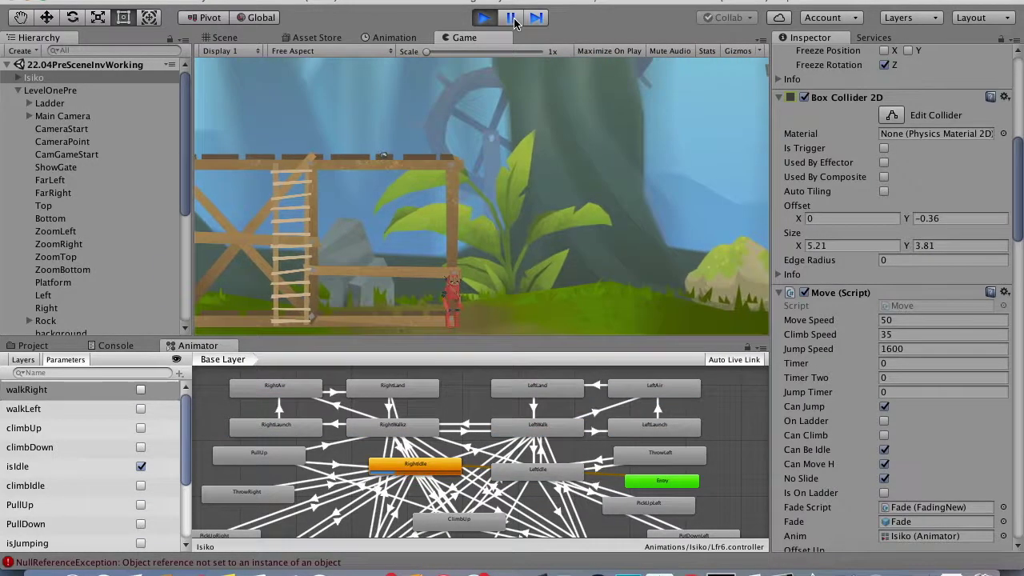
key(space)
click(485, 17)
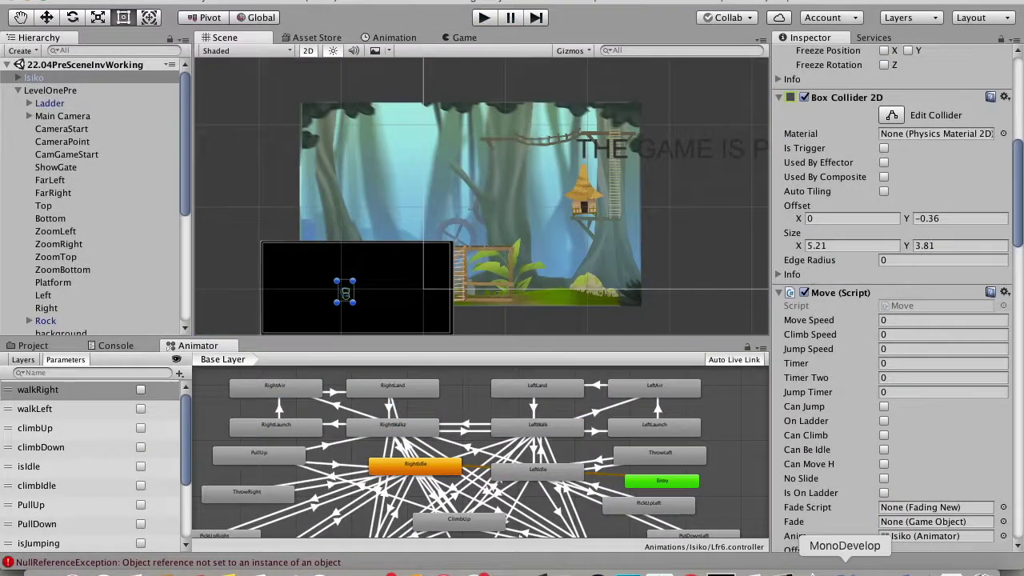
Step: Examine the Update, JumpManRight, JumpManLeft and Start code in Move.cs for how canJump is handled
click(846, 569)
scroll(360, 347, down, 10)
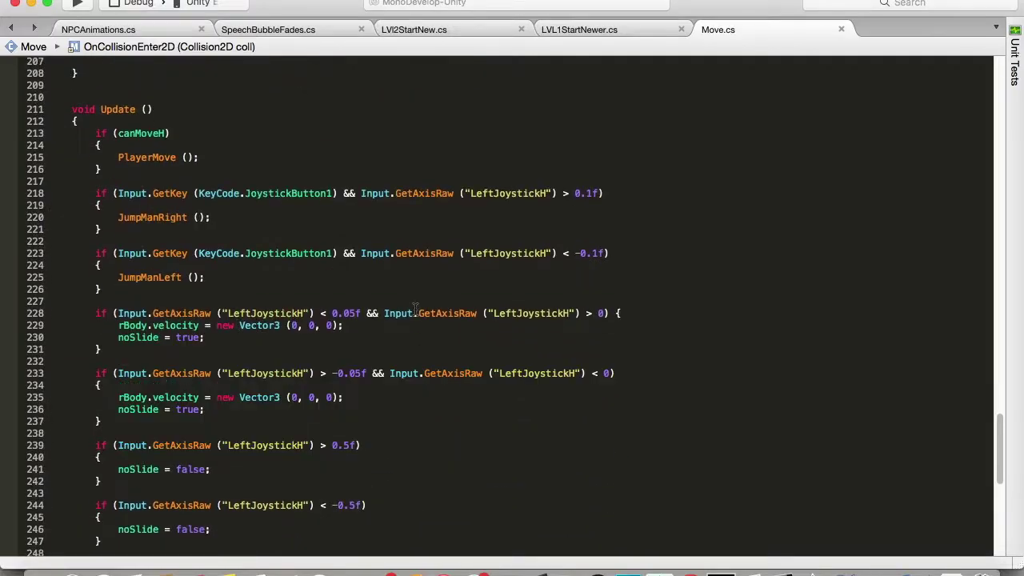
scroll(290, 390, up, 20)
scroll(290, 390, up, 15)
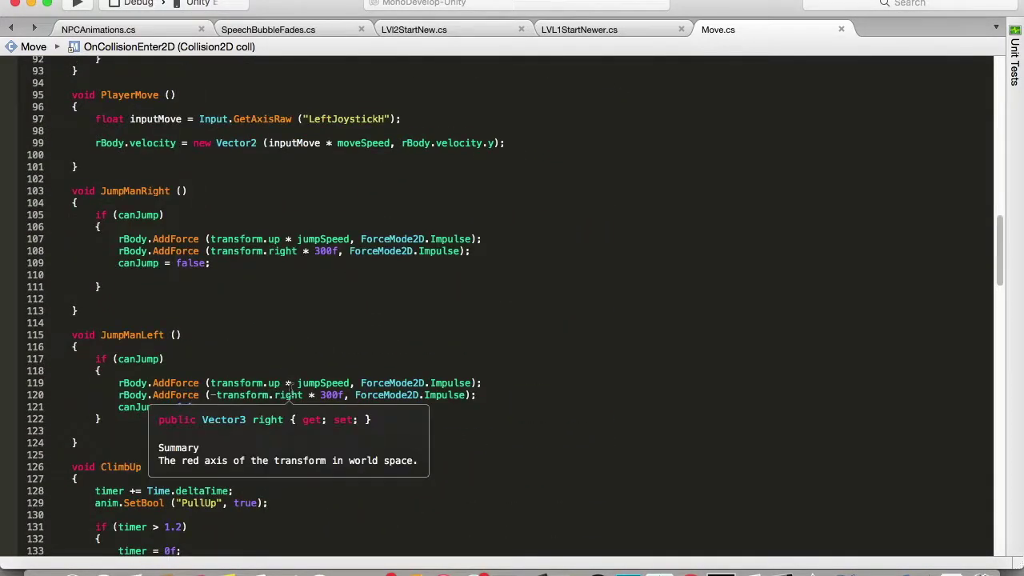
scroll(291, 390, up, 3)
scroll(290, 389, down, 4)
scroll(291, 390, up, 20)
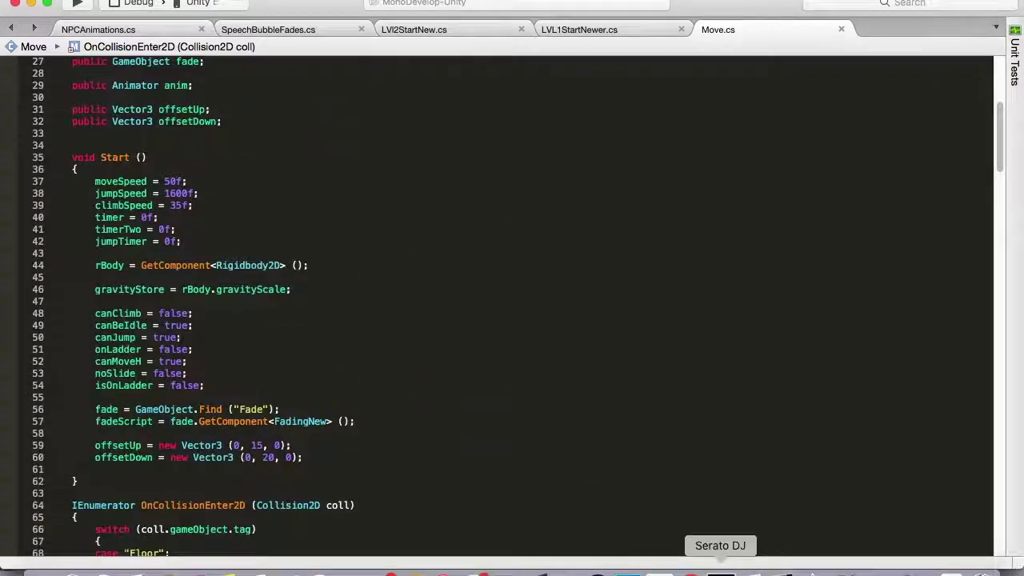
Step: Inspect the RightLand to RightWalkz transition in Unity and compare it with the Floor case of OnCollisionEnter2D in Move.cs
click(691, 573)
click(535, 573)
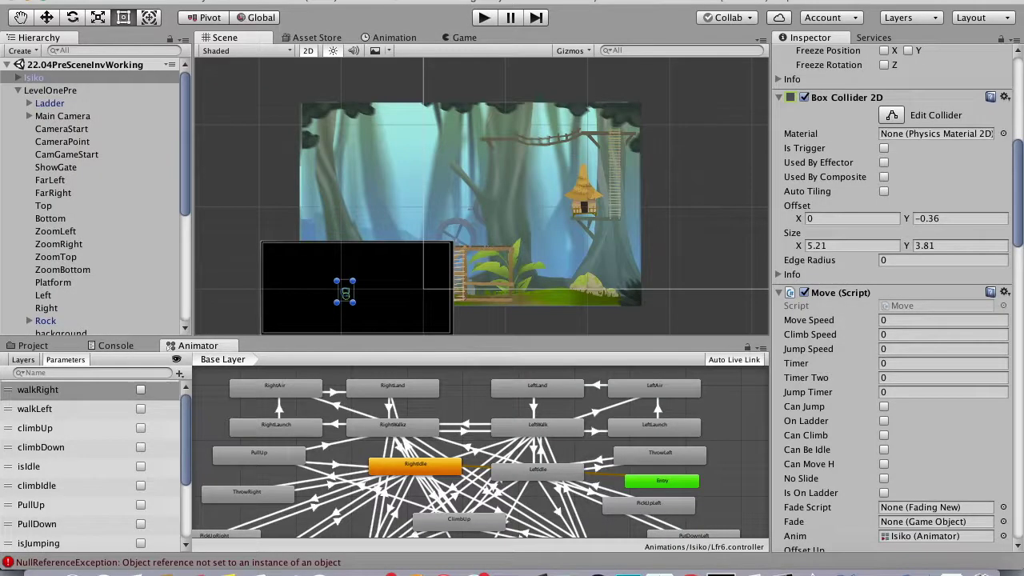
click(388, 409)
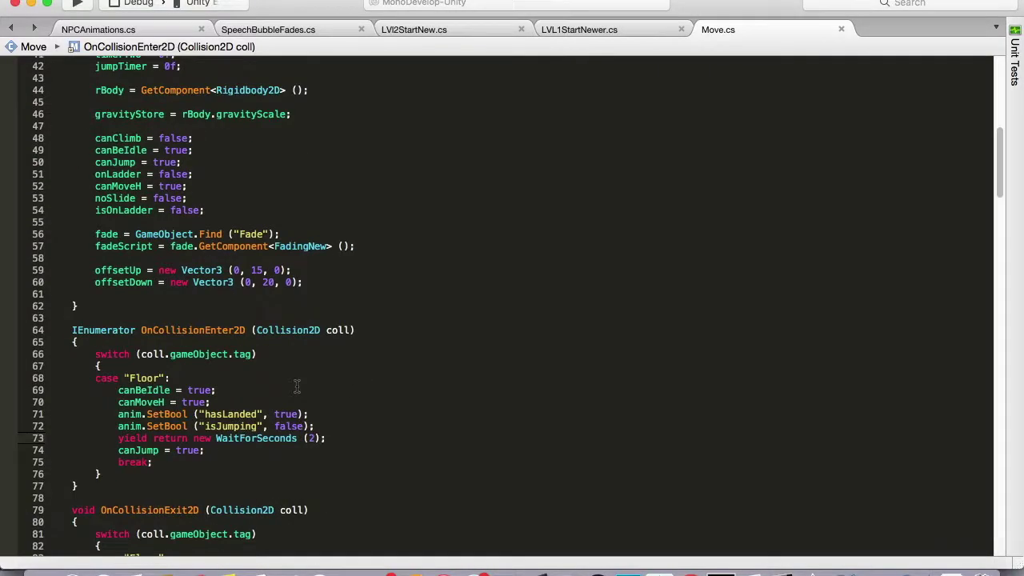
click(535, 573)
click(486, 17)
click(845, 573)
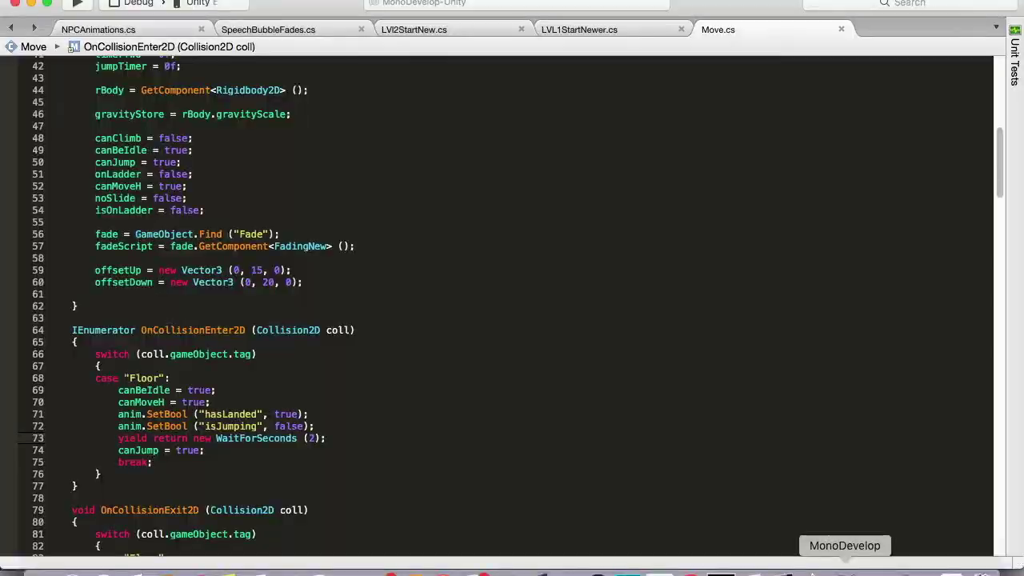
click(535, 573)
key(Right)
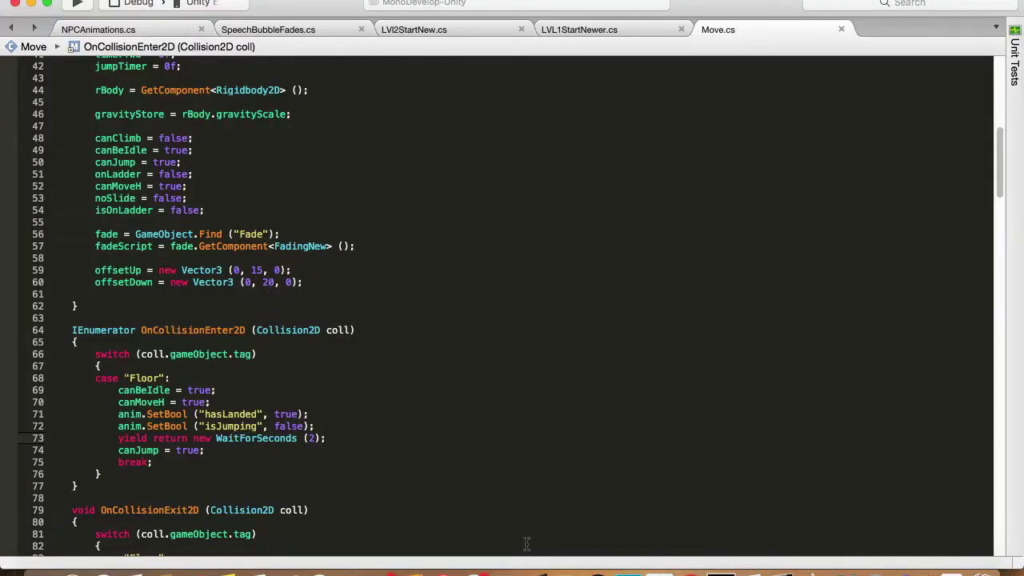
click(536, 570)
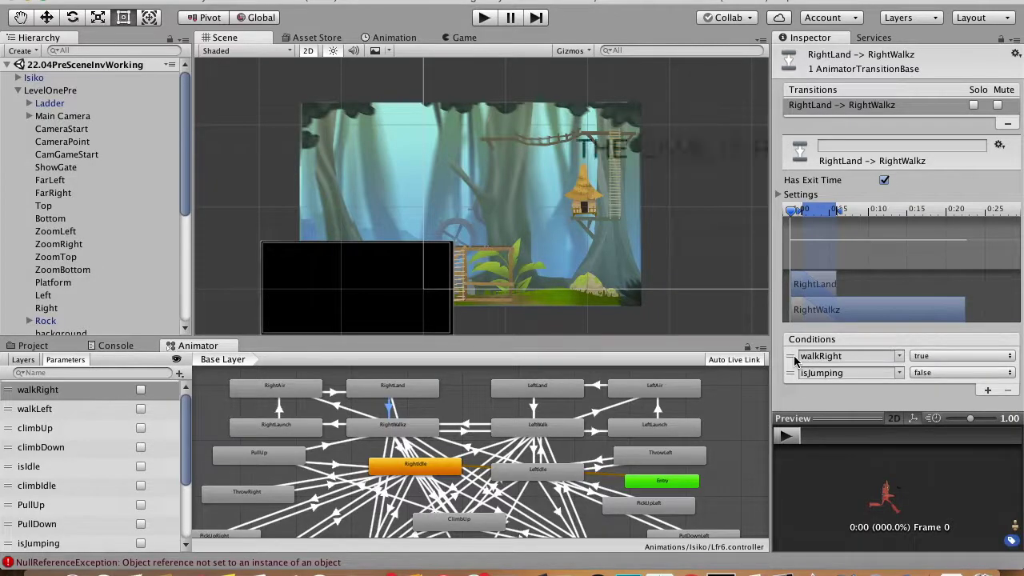
Step: Remove the LeftLand to LeftIdle transition and set the LeftLand to LeftWalk transition's isJumping condition to false
drag(551, 431, 574, 432)
click(533, 449)
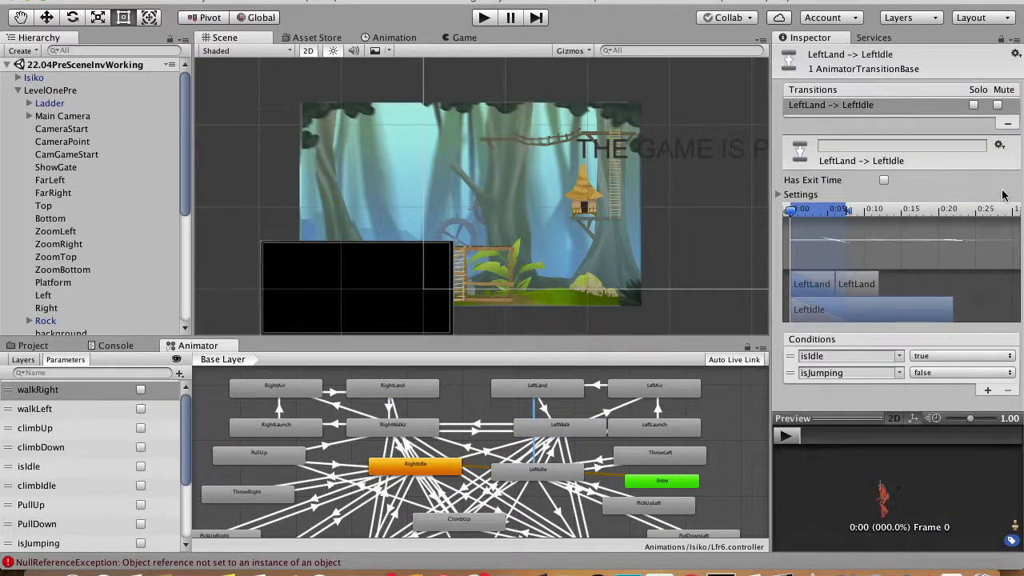
click(1007, 124)
click(946, 371)
Step: Play-test the jump again while watching Isiko's Can Jump value in the Move script, and stop the game
click(483, 18)
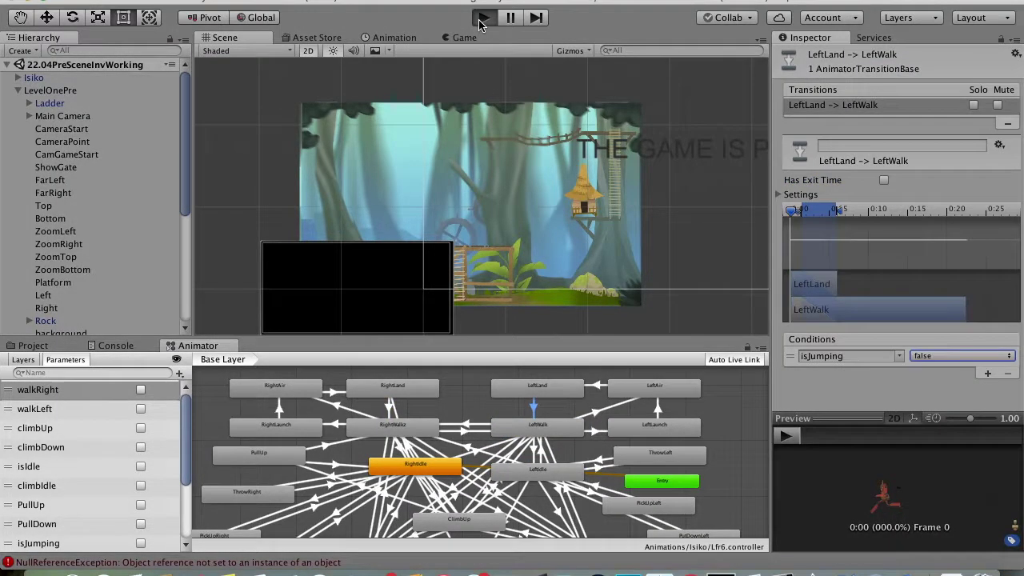
key(Right)
key(space)
scroll(877, 349, down, 5)
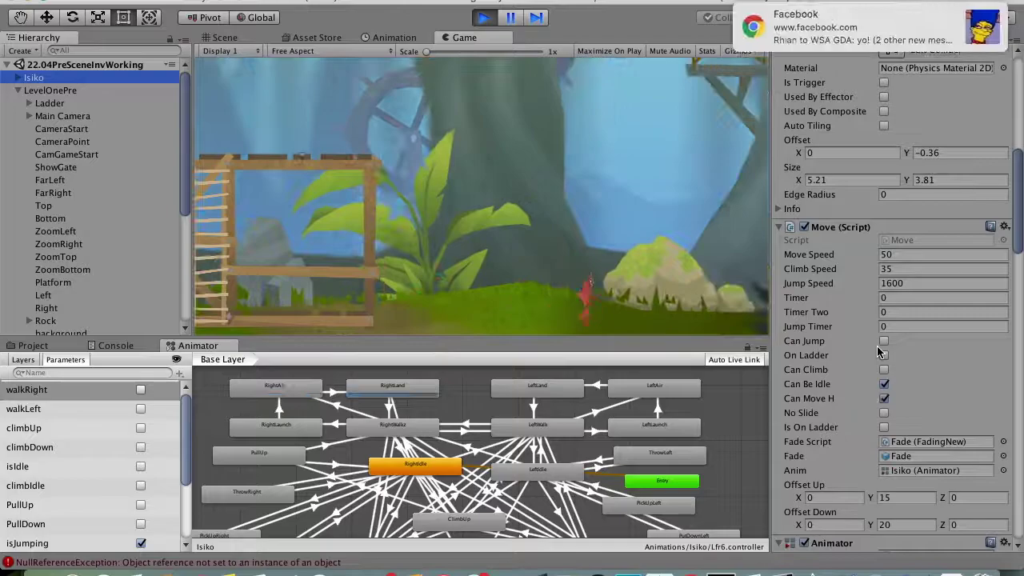
click(484, 17)
Step: Add && moveScript.canJump == true to the JoystickButton1 jump condition in IsikoAnimations.cs and save the script
click(845, 572)
scroll(282, 451, down, 20)
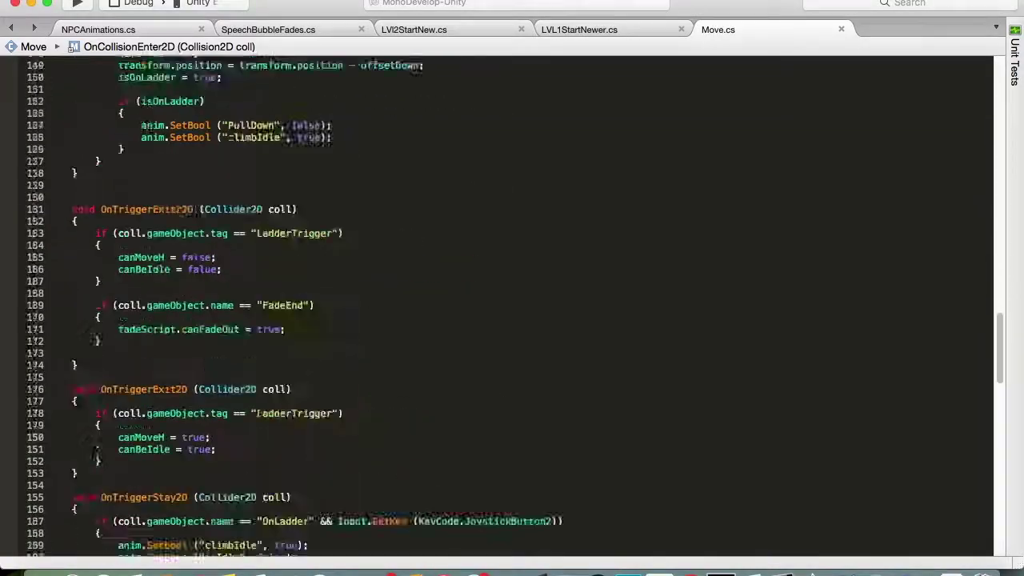
click(536, 571)
click(35, 345)
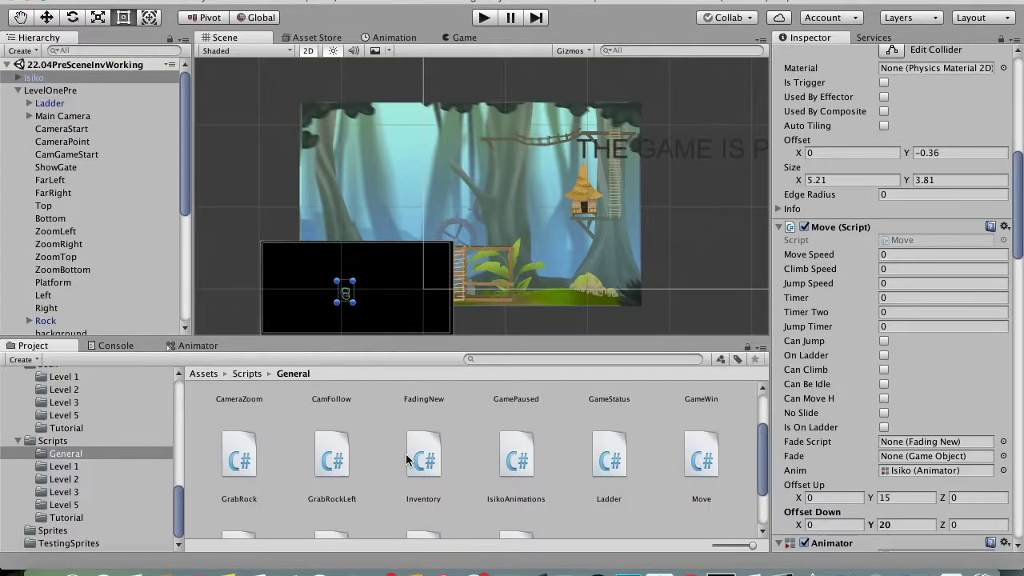
double_click(513, 457)
scroll(495, 363, down, 20)
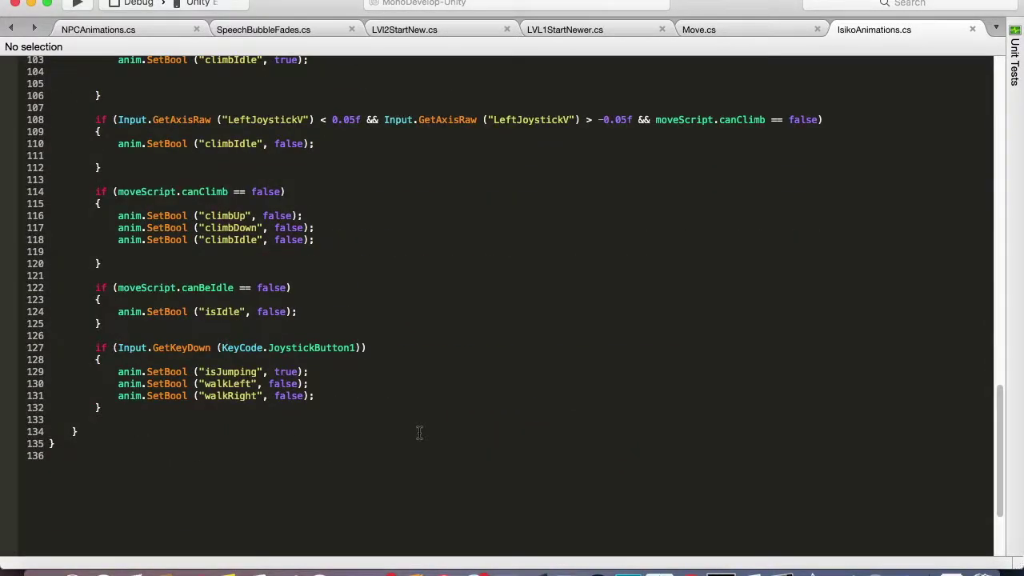
text(&& moveScript.canJump == true)
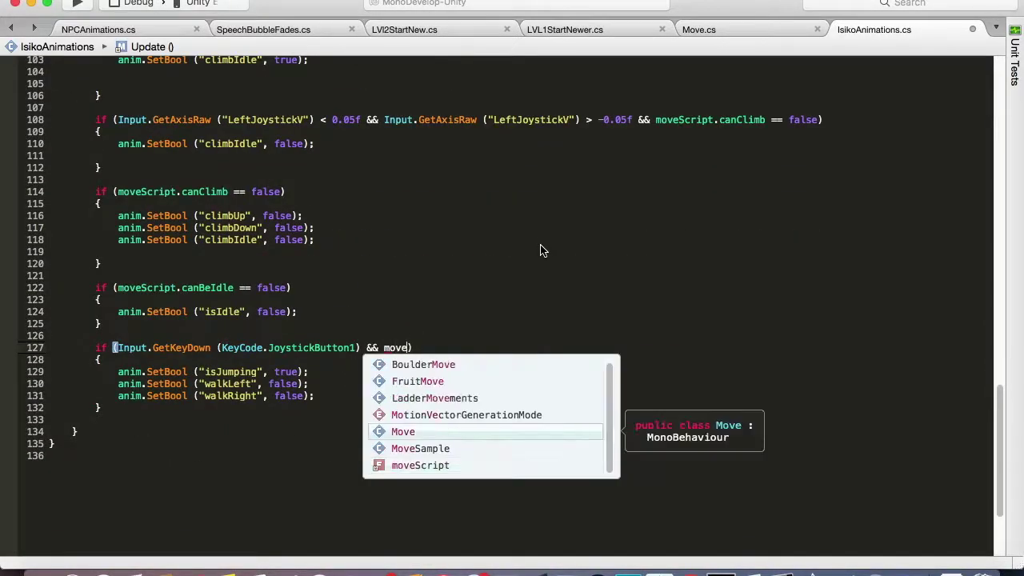
key(super+s)
Step: Switch to Unity and play the scene to test the changed jump animation condition
key(super+Tab)
click(481, 18)
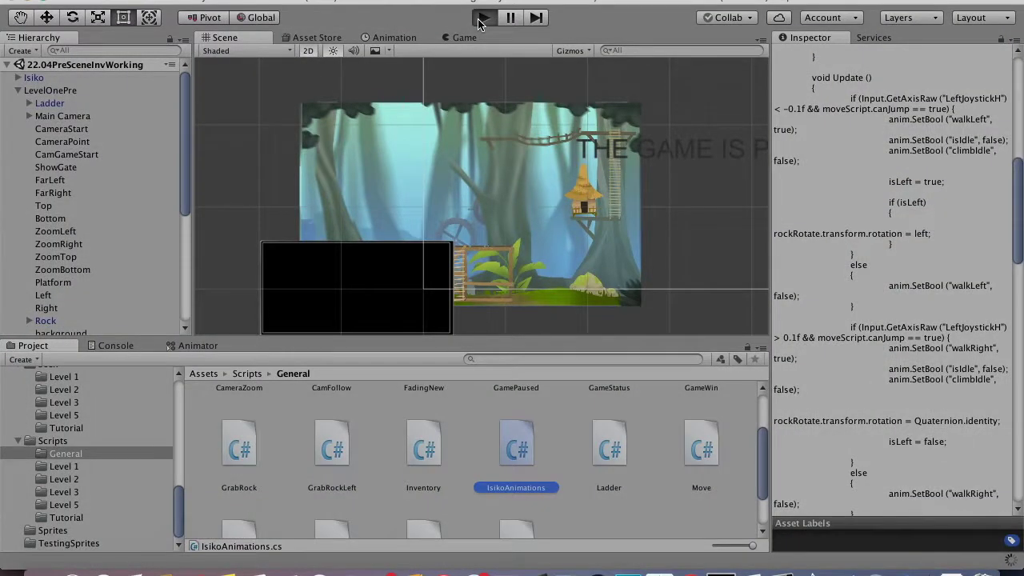
click(480, 20)
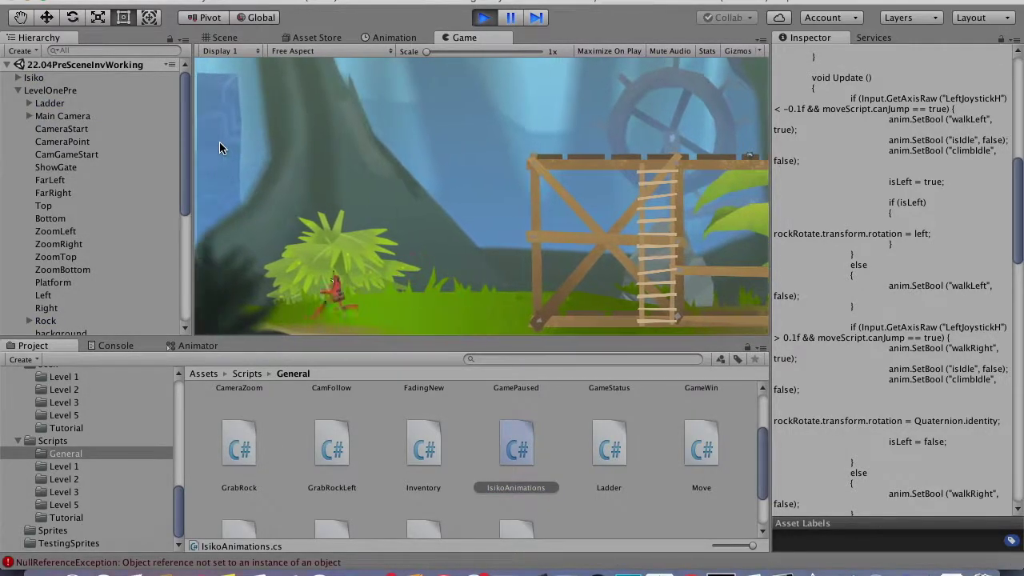
Step: Stop the game, mute the RightWalkz to RightAir and LeftWalk to LeftAir transitions in the Animator, and play the scene again
click(198, 345)
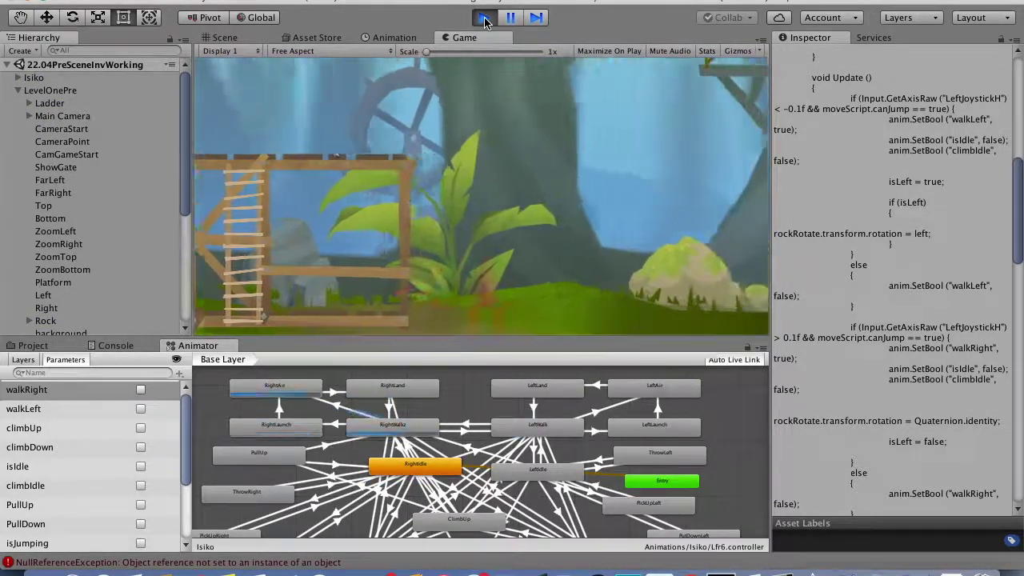
click(484, 19)
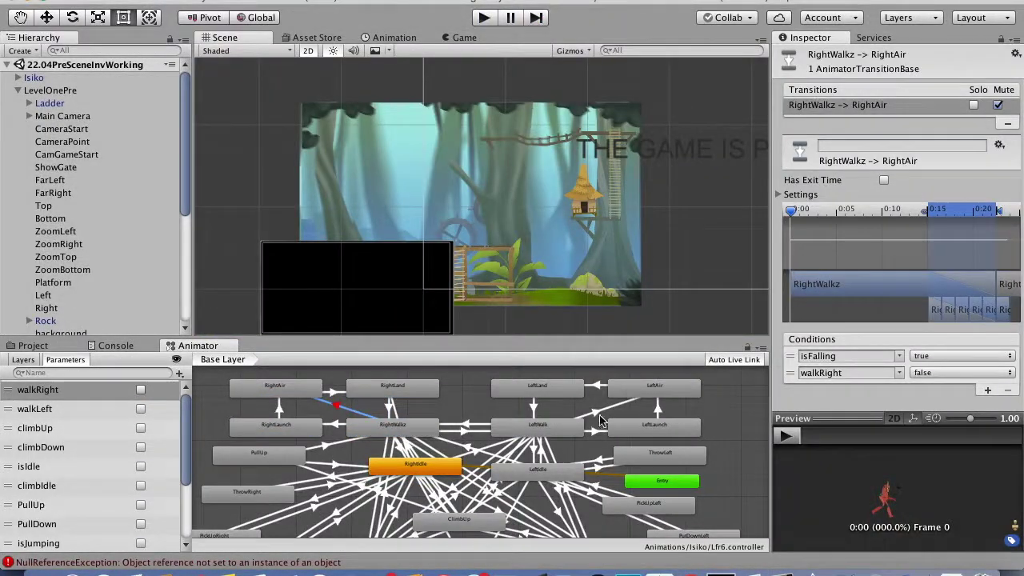
key(super+p)
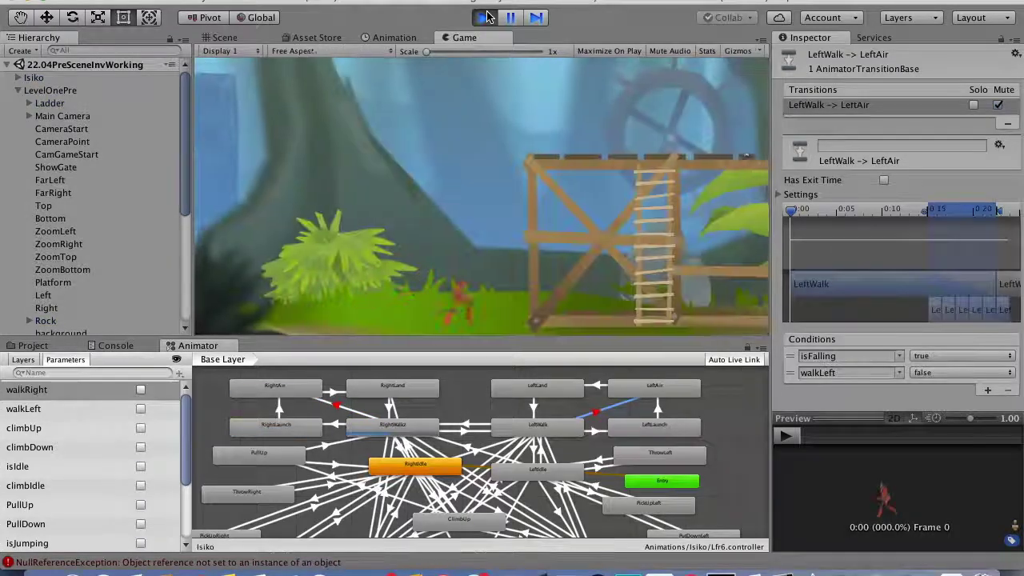
Step: Check the jump condition in IsikoAnimations.cs, then return to Unity, show the Resources Prefabs assets and select the scene's Isiko object
scroll(854, 396, down, 6)
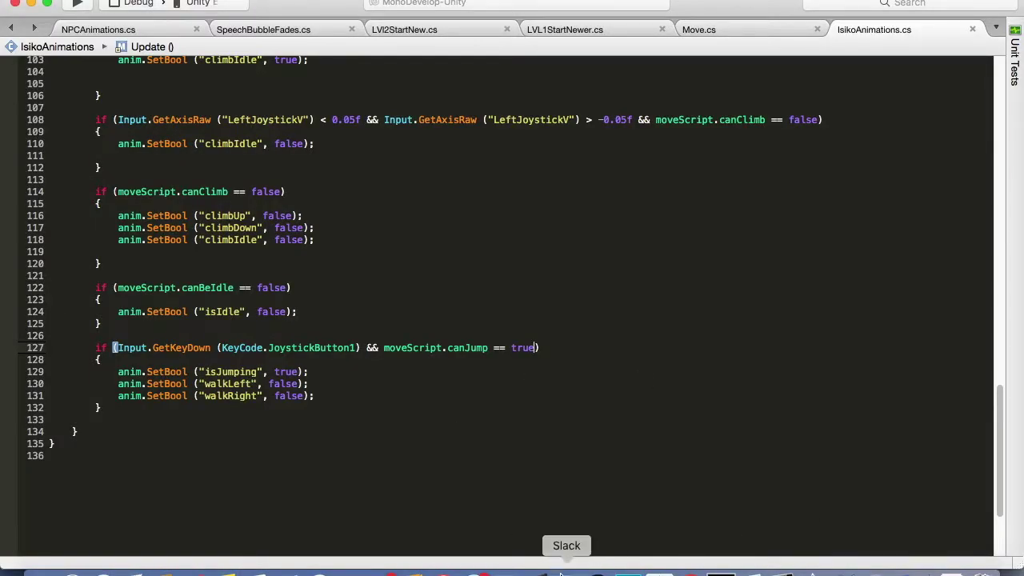
click(538, 573)
click(33, 345)
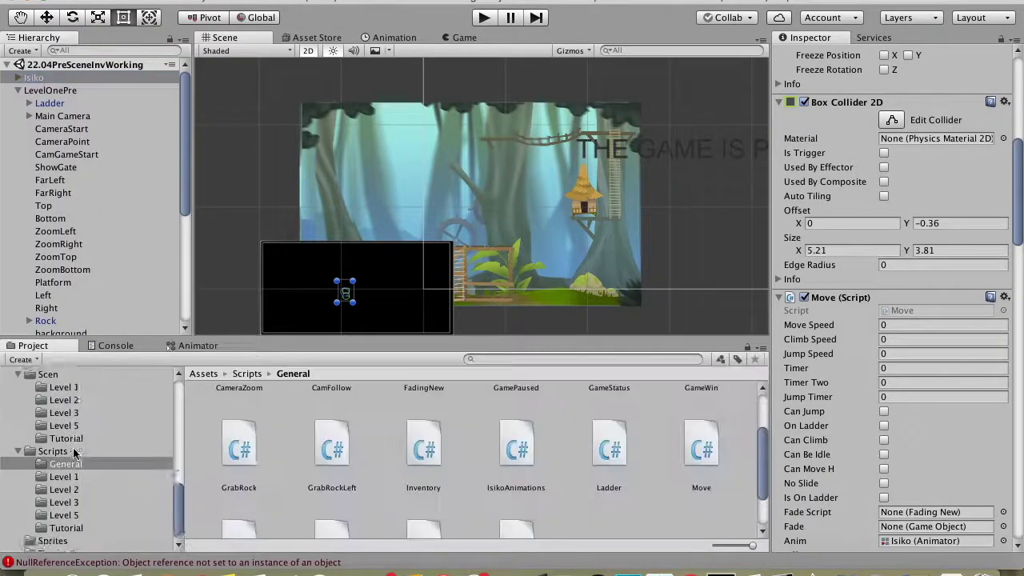
scroll(75, 453, up, 2)
click(65, 380)
click(62, 79)
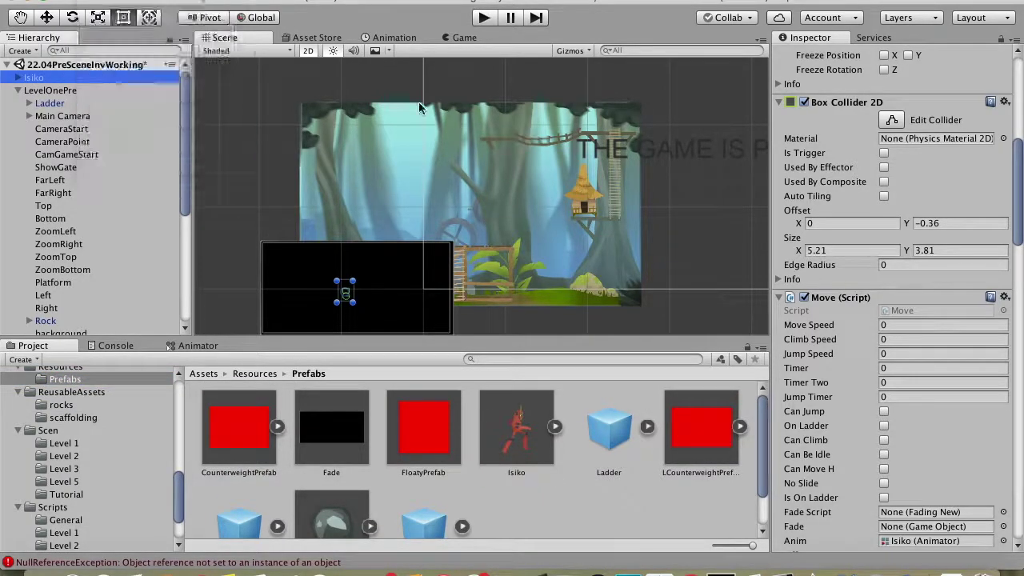
Step: Open the LevelThree scene from the project's Level 2 scenes folder
click(64, 456)
double_click(332, 481)
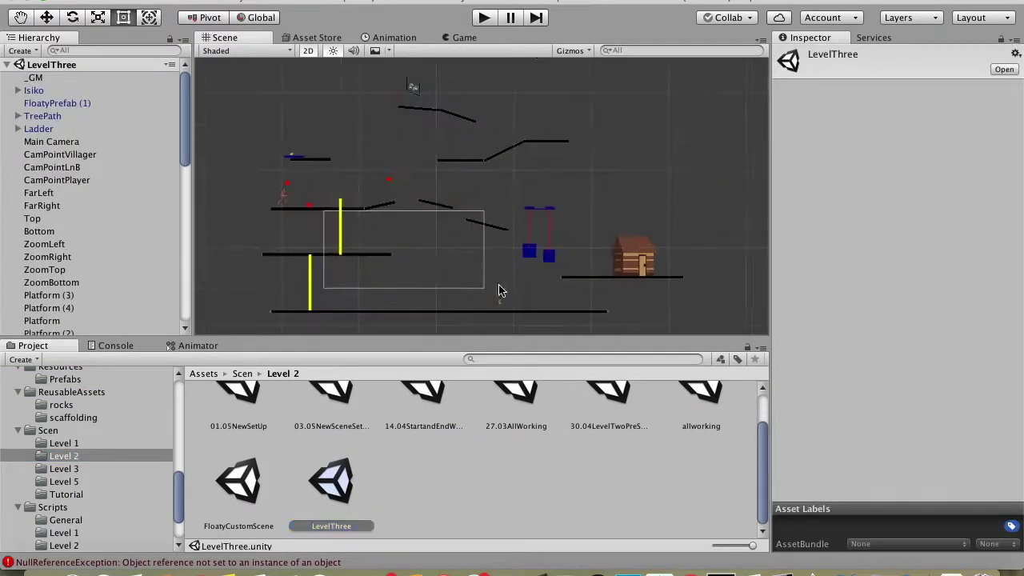
key(t)
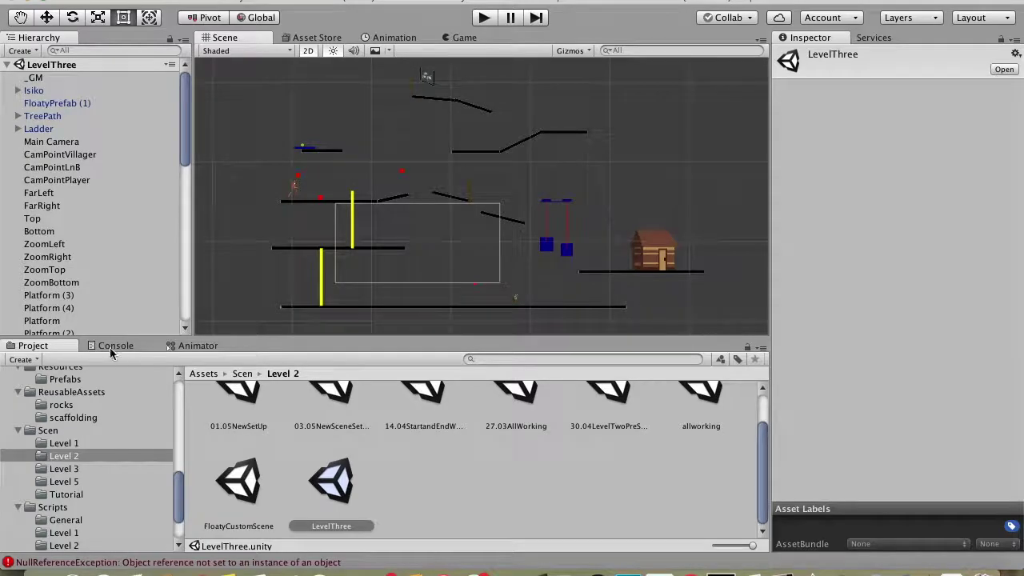